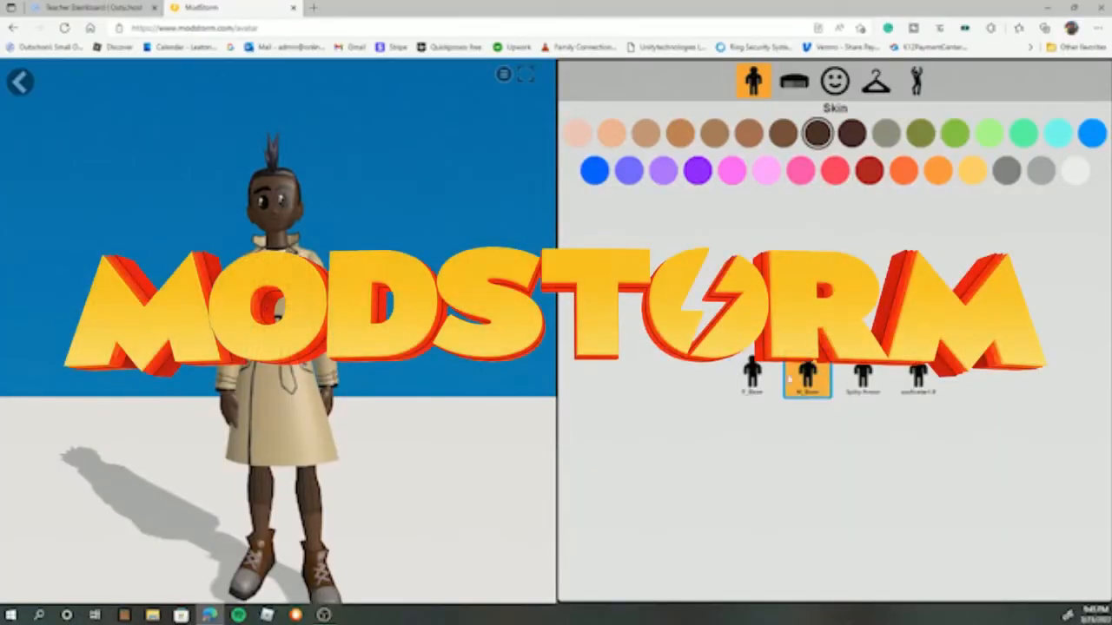
{"action": "left_click", "coordinate": [762, 380]}
{"action": "left_click", "coordinate": [809, 379]}
{"action": "left_click", "coordinate": [863, 380]}
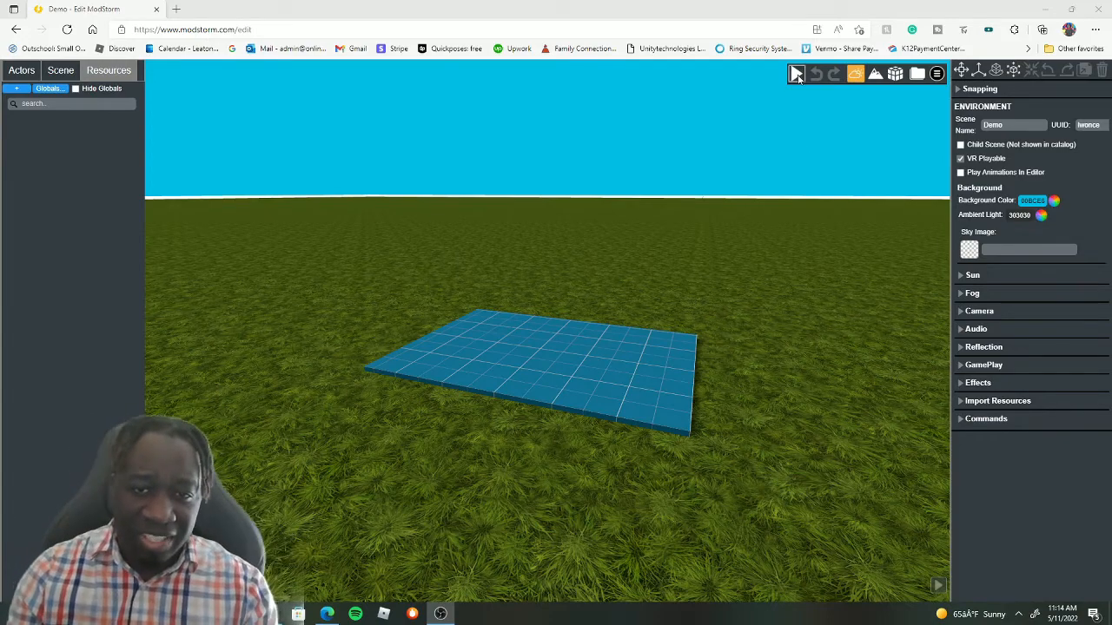
Play-test the Demo scene by walking the avatar around the blue platform, and return to the editor
{"action": "left_click", "coordinate": [796, 74]}
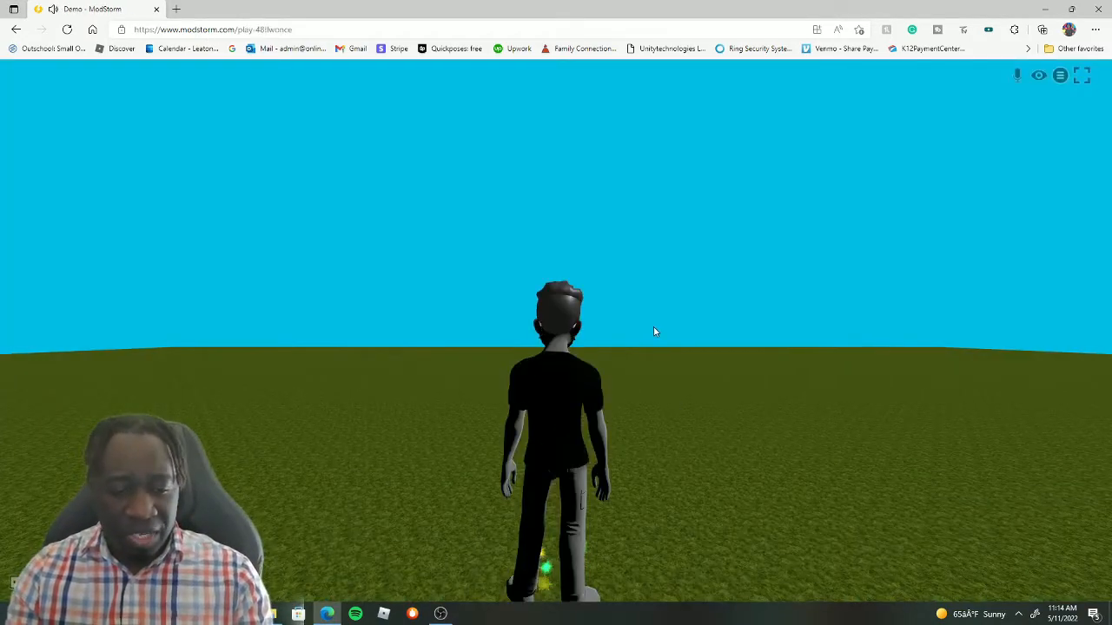
{"action": "left_click", "coordinate": [654, 327]}
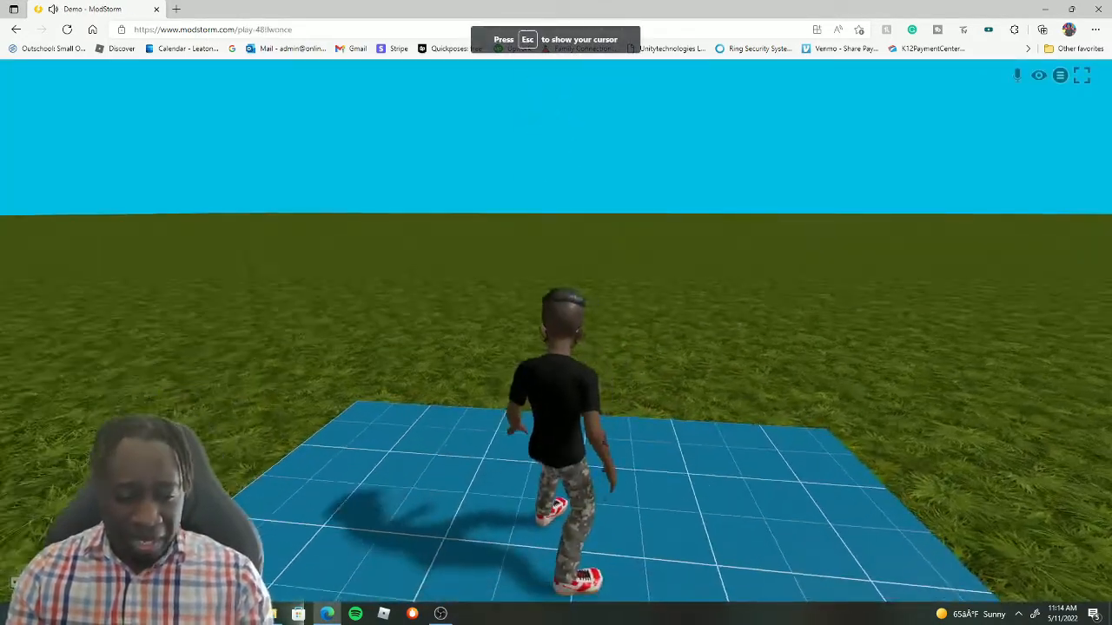
{"action": "key", "text": "w"}
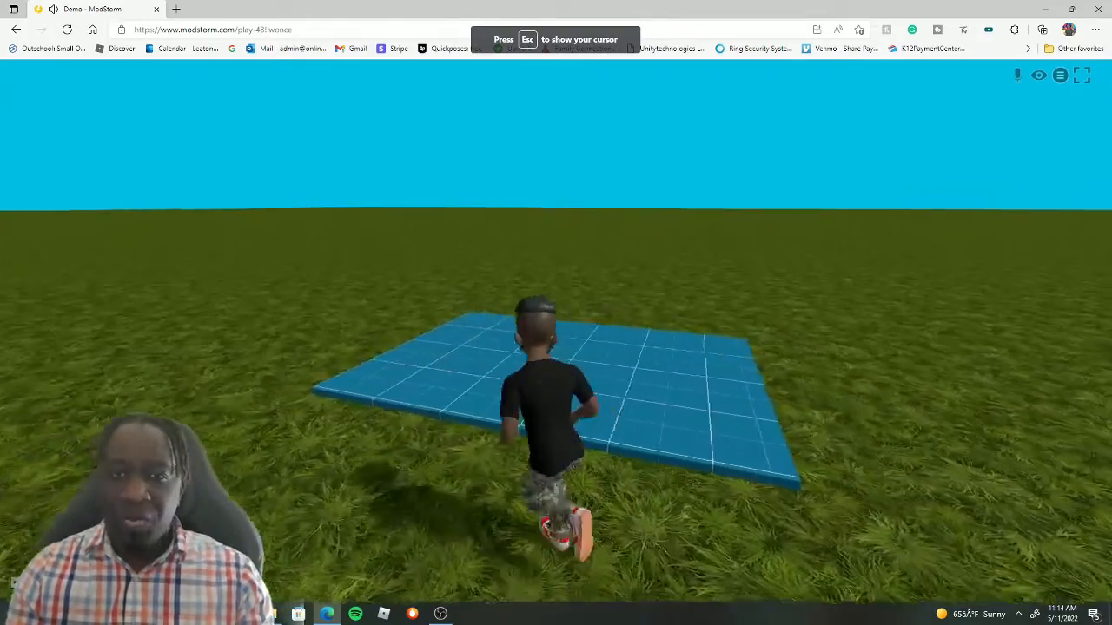
{"action": "key", "text": "Escape"}
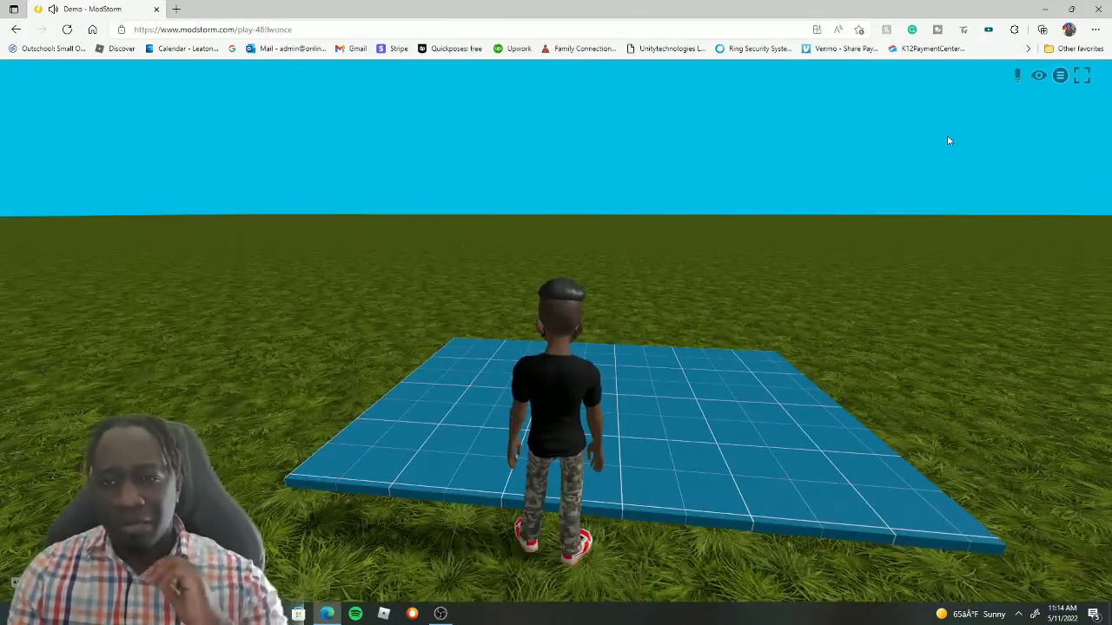
{"action": "left_click", "coordinate": [1061, 76]}
{"action": "left_click", "coordinate": [1084, 141]}
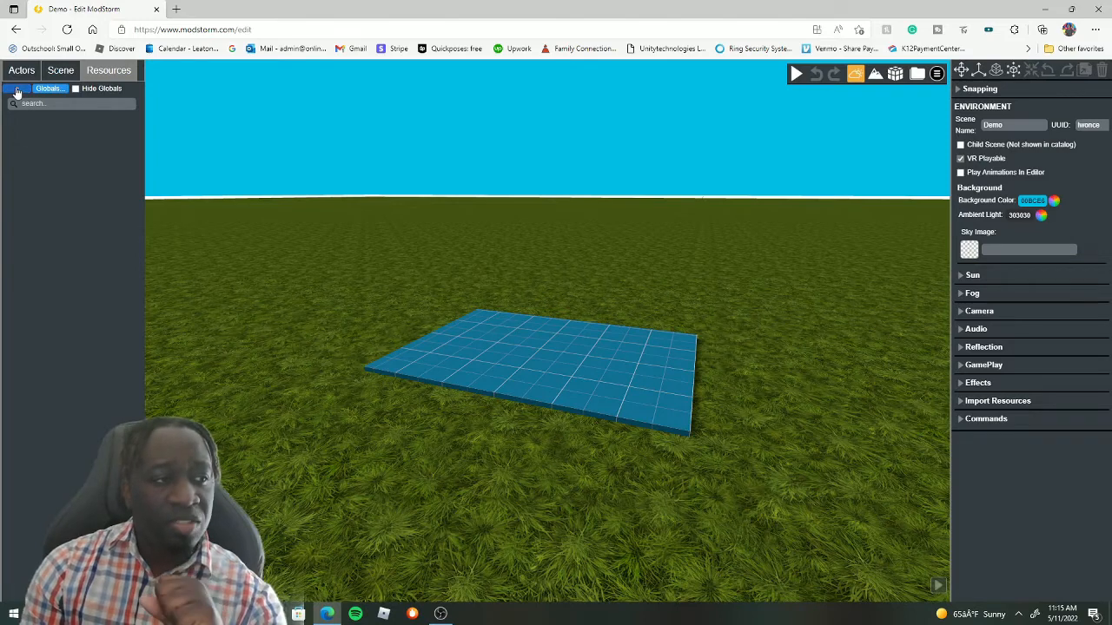
Create a new UI Part resource and name it TimerUI
{"action": "left_click", "coordinate": [16, 89]}
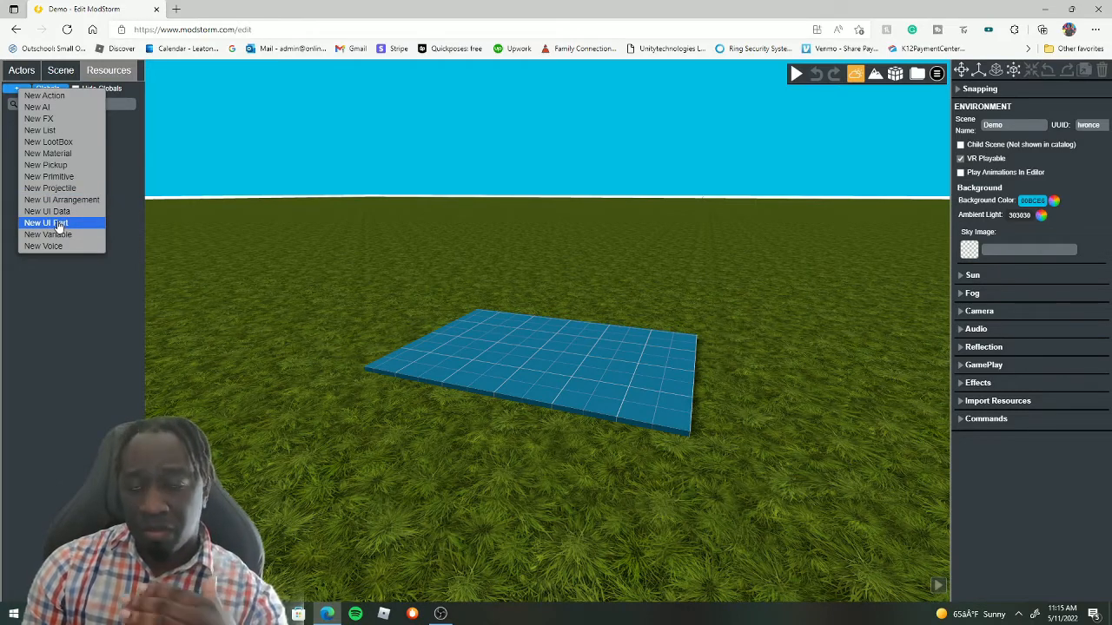
{"action": "left_click", "coordinate": [58, 225]}
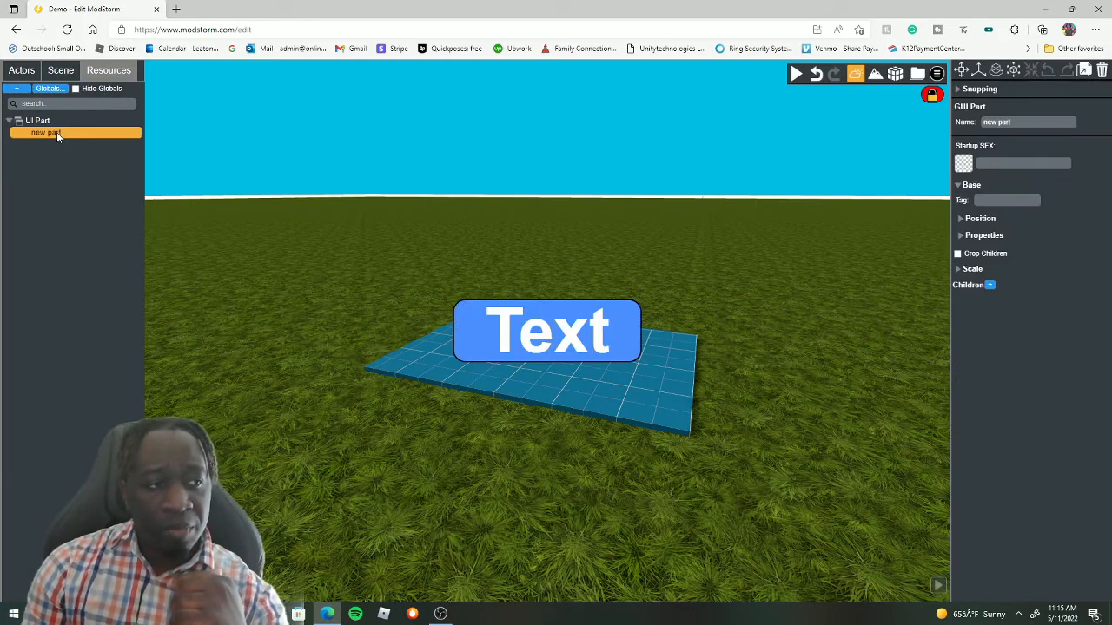
{"action": "left_click_drag", "start_coordinate": [1015, 123], "coordinate": [943, 125]}
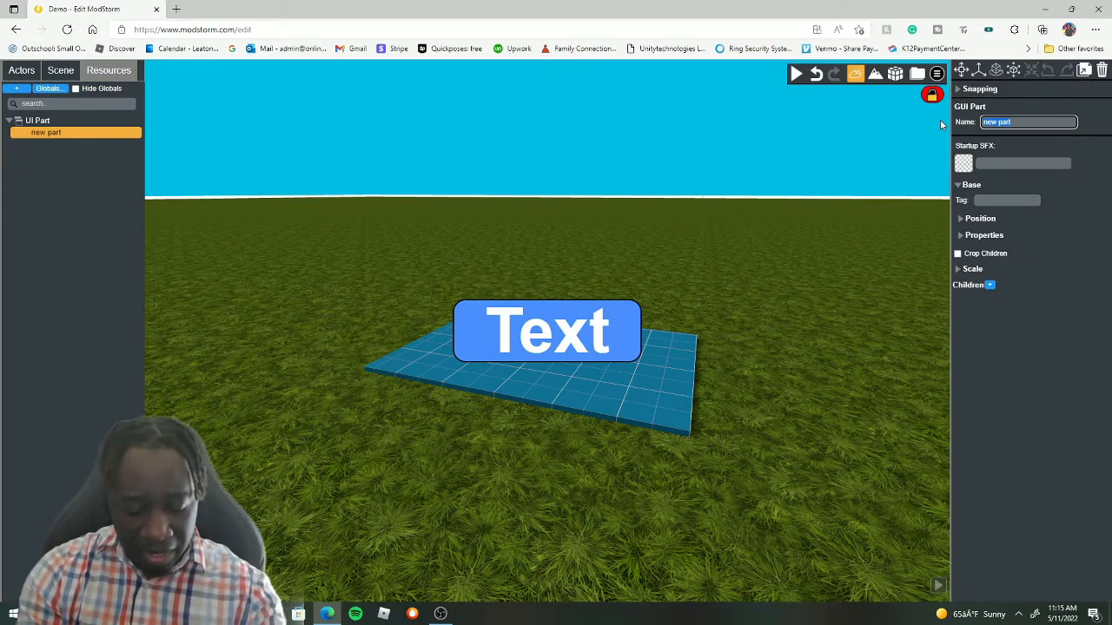
{"action": "key", "text": "BackSpace"}
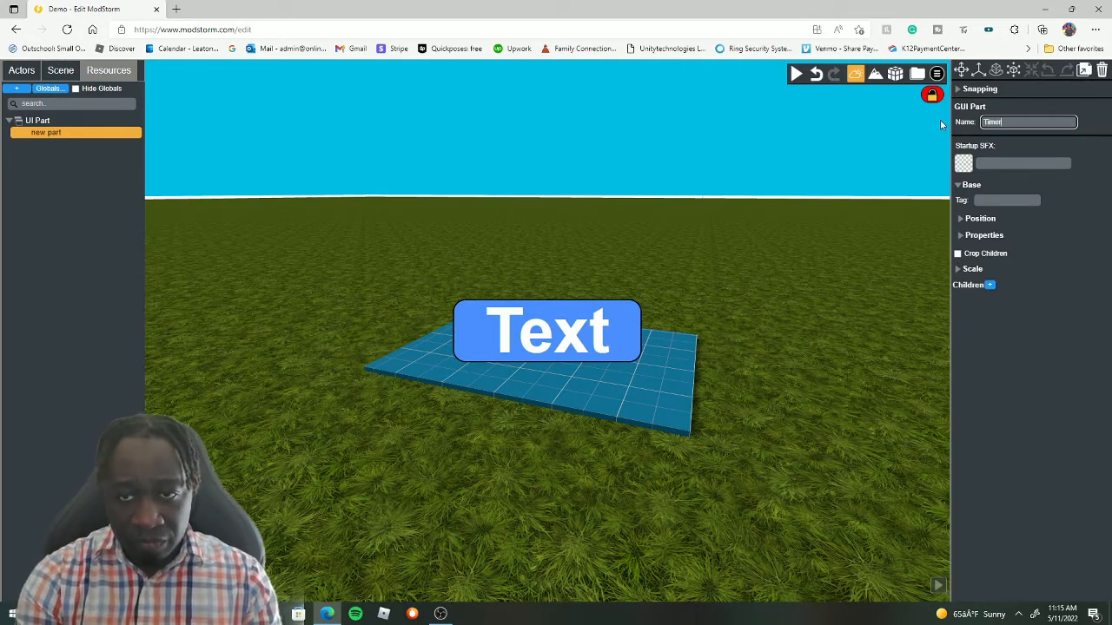
{"action": "type", "text": "TimerUI"}
{"action": "key", "text": "Return"}
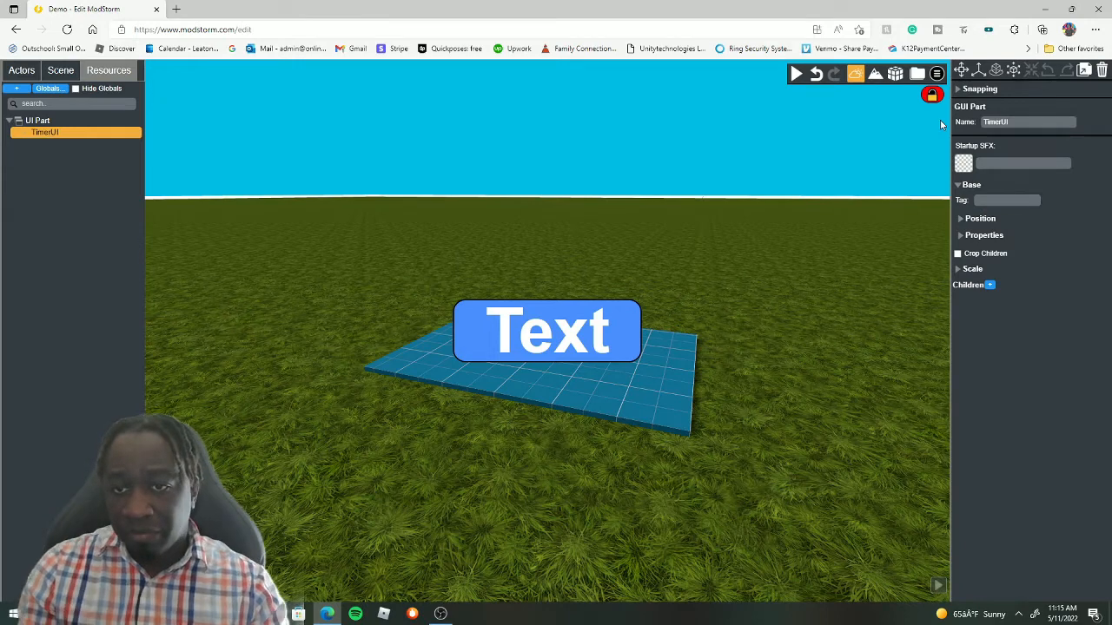
Replace the TimerUI part's placeholder text with "blank"
{"action": "left_click", "coordinate": [962, 236]}
{"action": "left_click", "coordinate": [965, 338]}
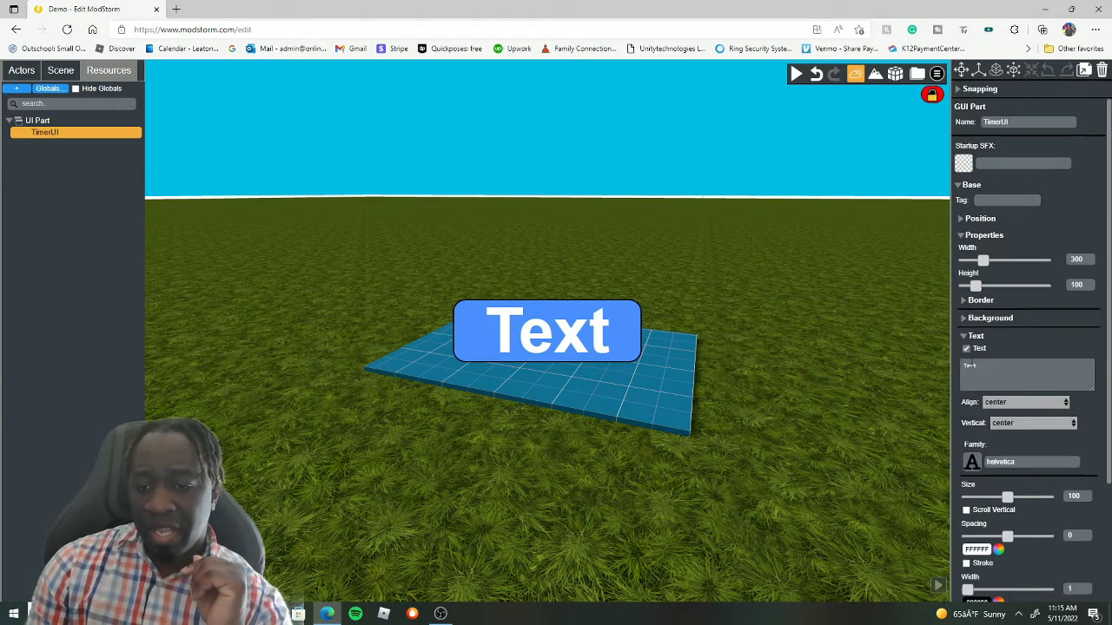
{"action": "double_click", "coordinate": [995, 368]}
{"action": "type", "text": "jdfhjfhg"}
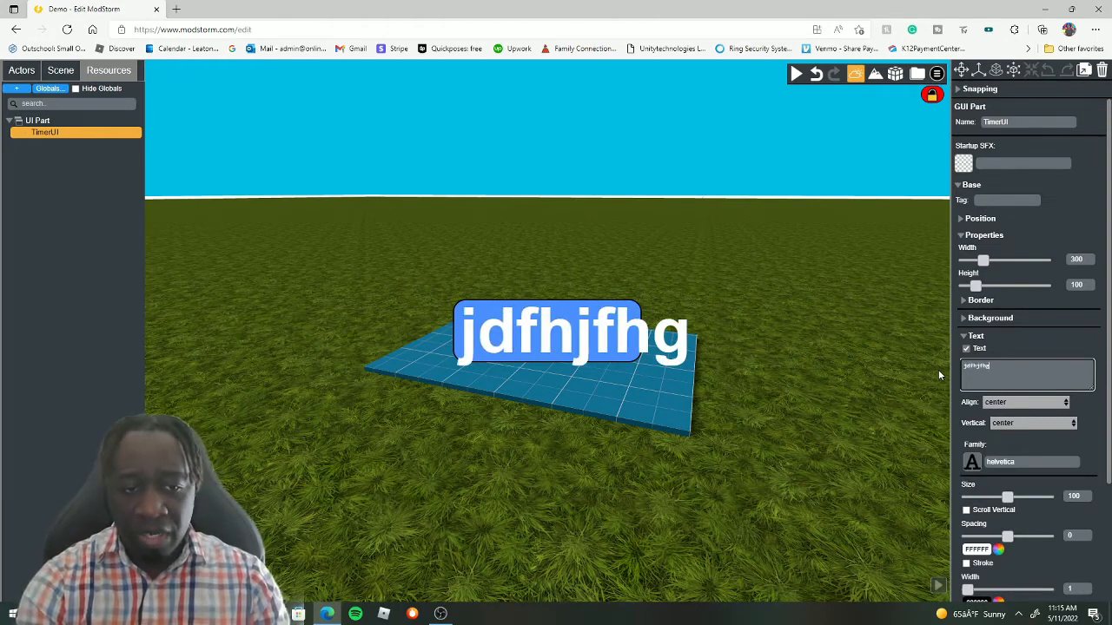
{"action": "key", "text": "BackSpace"}
{"action": "key", "text": "BackSpace"}
{"action": "key", "text": "BackSpace"}
{"action": "key", "text": "BackSpace"}
{"action": "key", "text": "BackSpace"}
{"action": "key", "text": "BackSpace"}
{"action": "key", "text": "BackSpace"}
{"action": "key", "text": "BackSpace"}
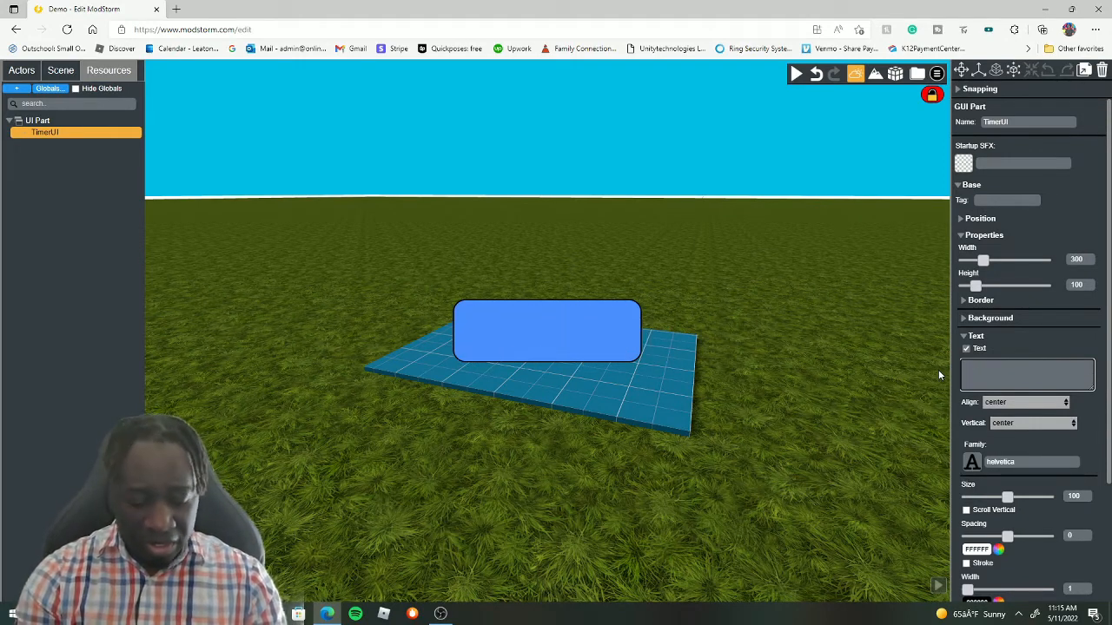
{"action": "type", "text": "blank"}
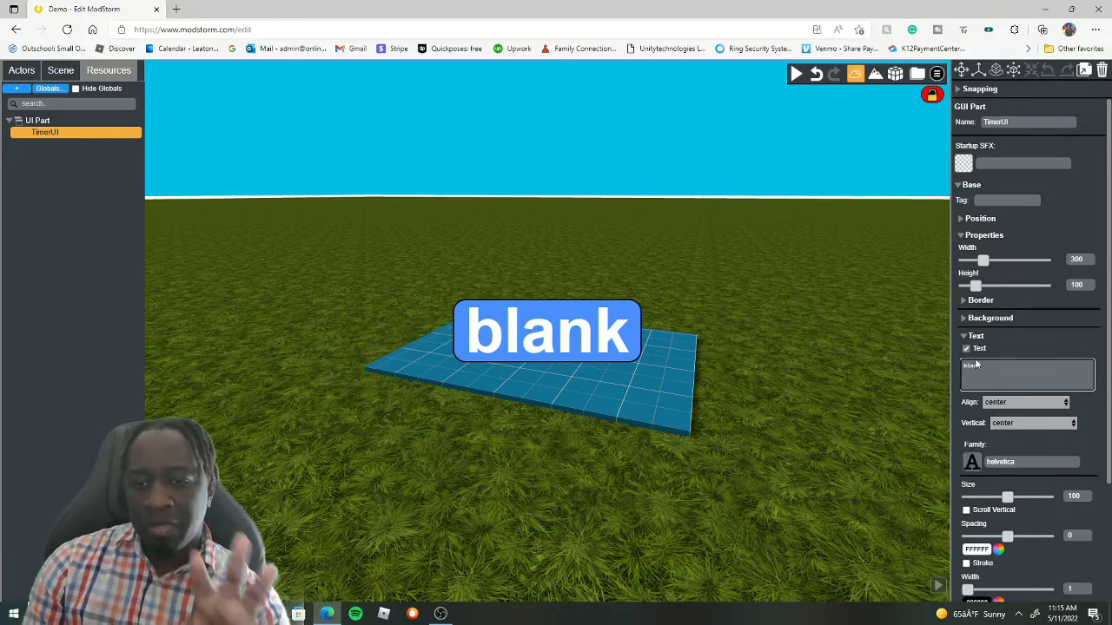
{"action": "left_click", "coordinate": [966, 337]}
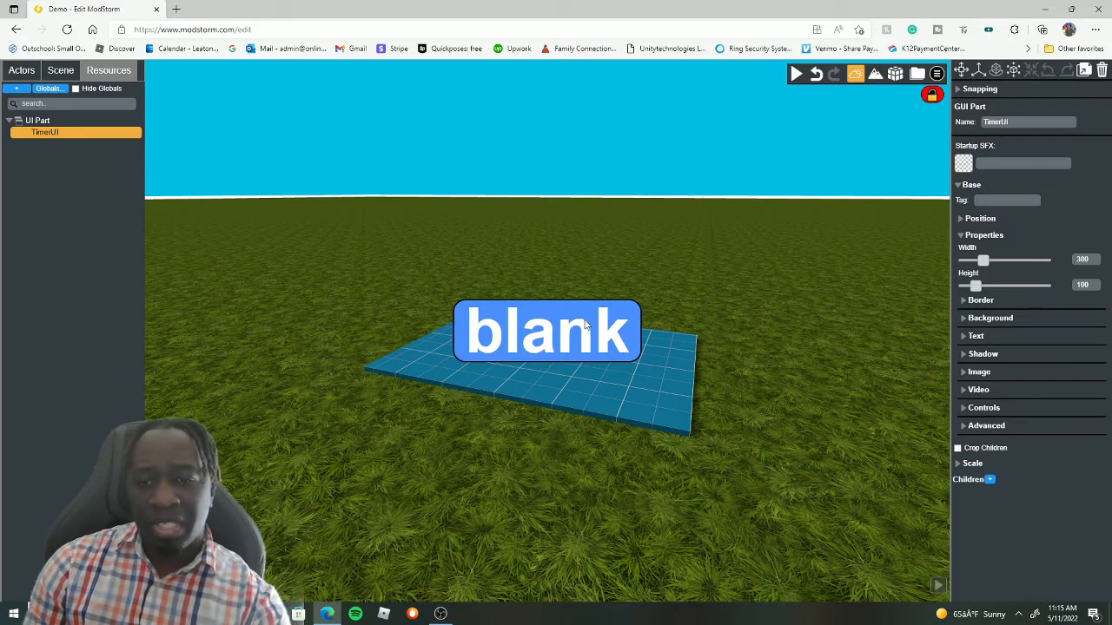
Resize the TimerUI part to about 353 wide and 121 high, with its Y position at 0.38
{"action": "left_click_drag", "start_coordinate": [975, 285], "coordinate": [1017, 264]}
{"action": "left_click", "coordinate": [980, 218]}
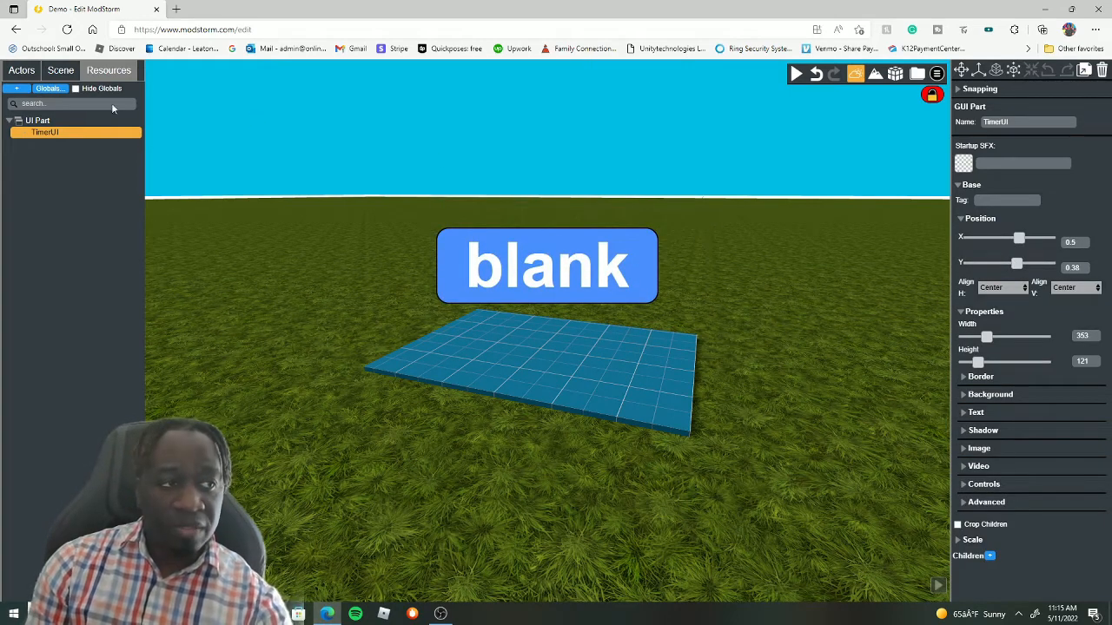
Create a new UI Arrangement resource and name it timerArrg
{"action": "left_click", "coordinate": [16, 88]}
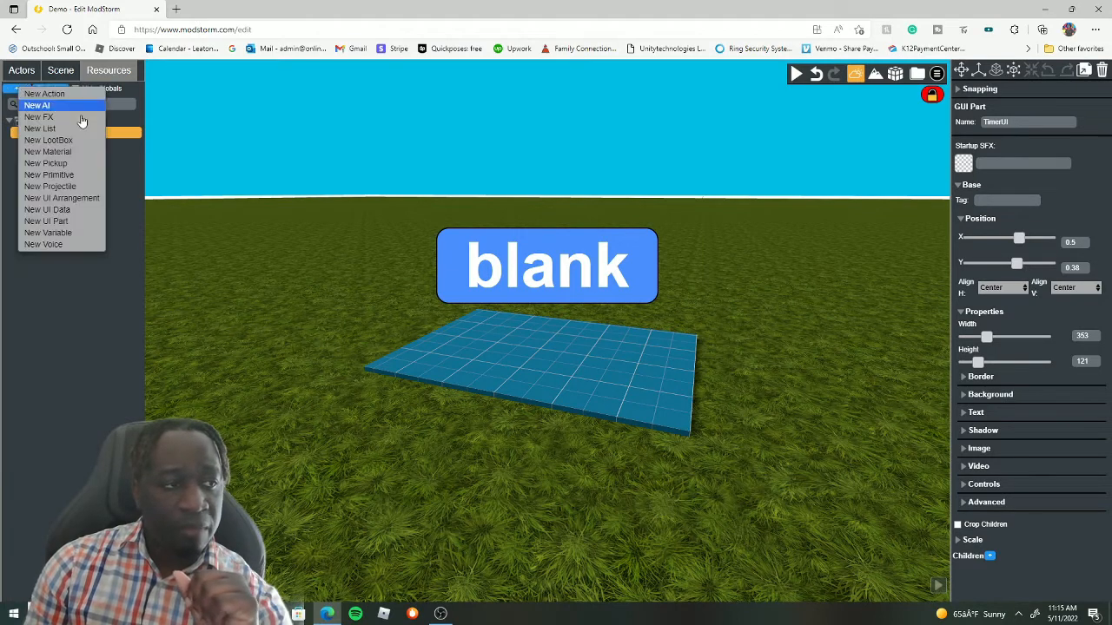
{"action": "left_click", "coordinate": [70, 199]}
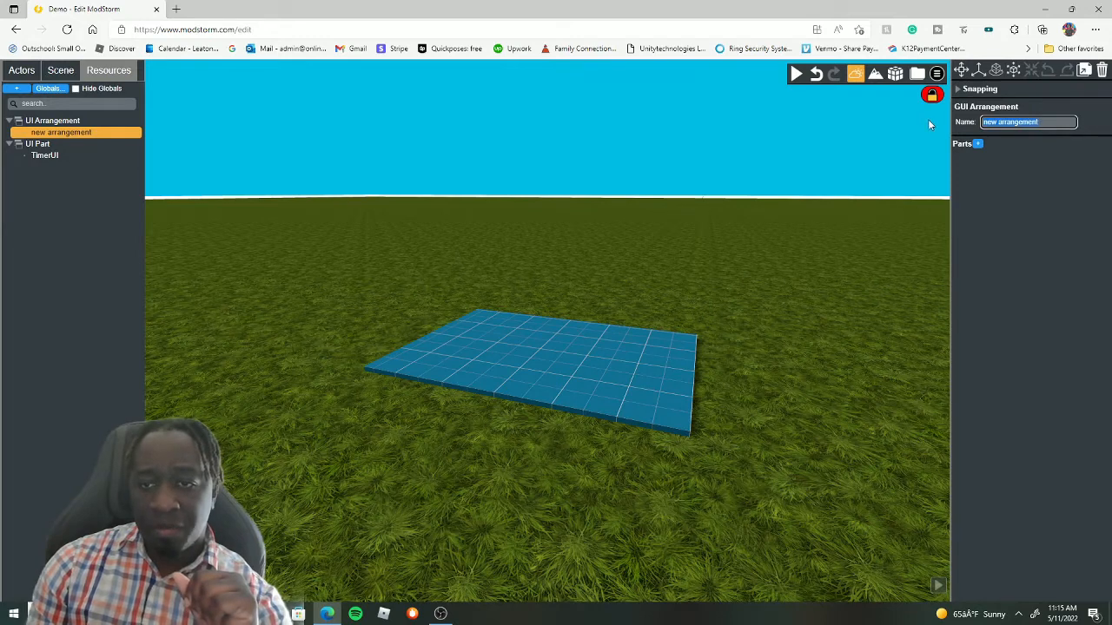
{"action": "type", "text": "timer"}
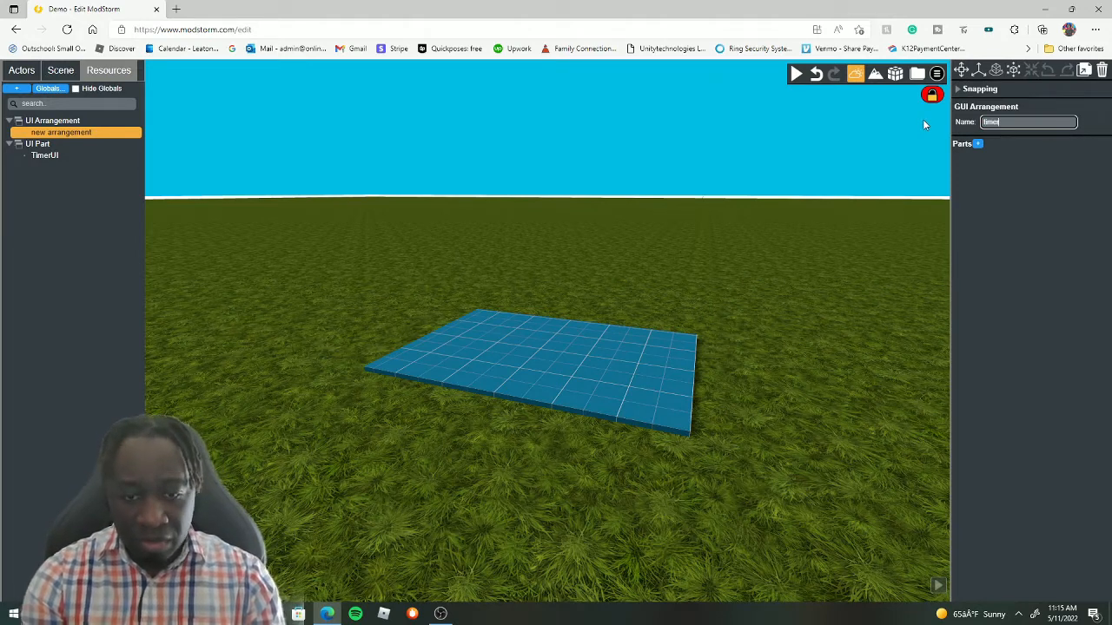
{"action": "key", "text": "ctrl+a"}
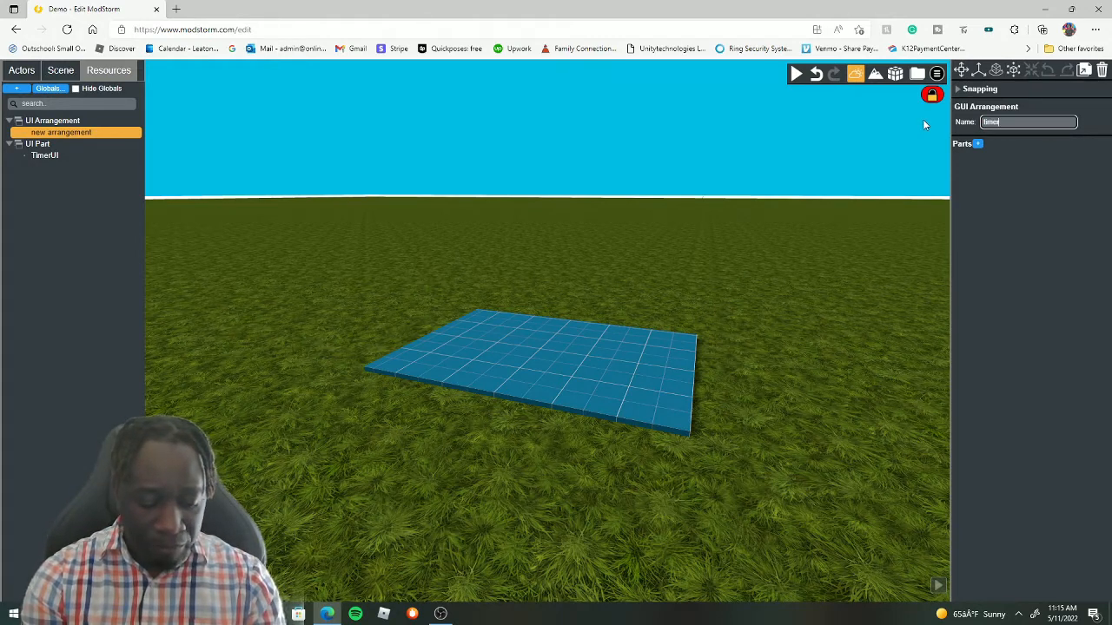
{"action": "type", "text": "Arrg"}
{"action": "key", "text": "Return"}
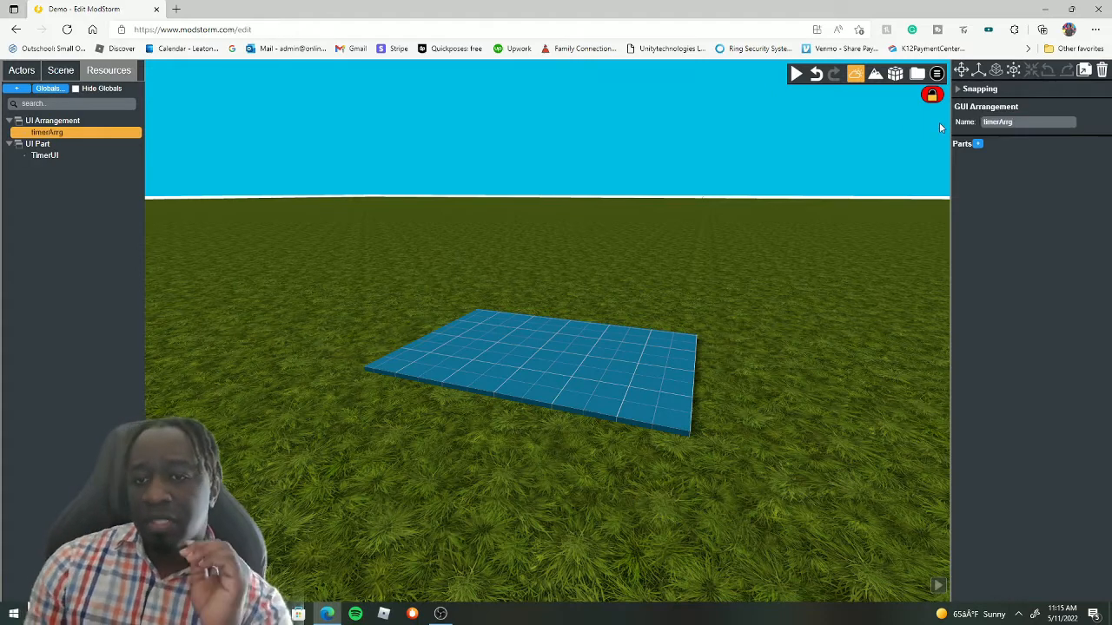
Add a part entry to the timerArrg arrangement and assign TimerUI to it
{"action": "left_click", "coordinate": [979, 144]}
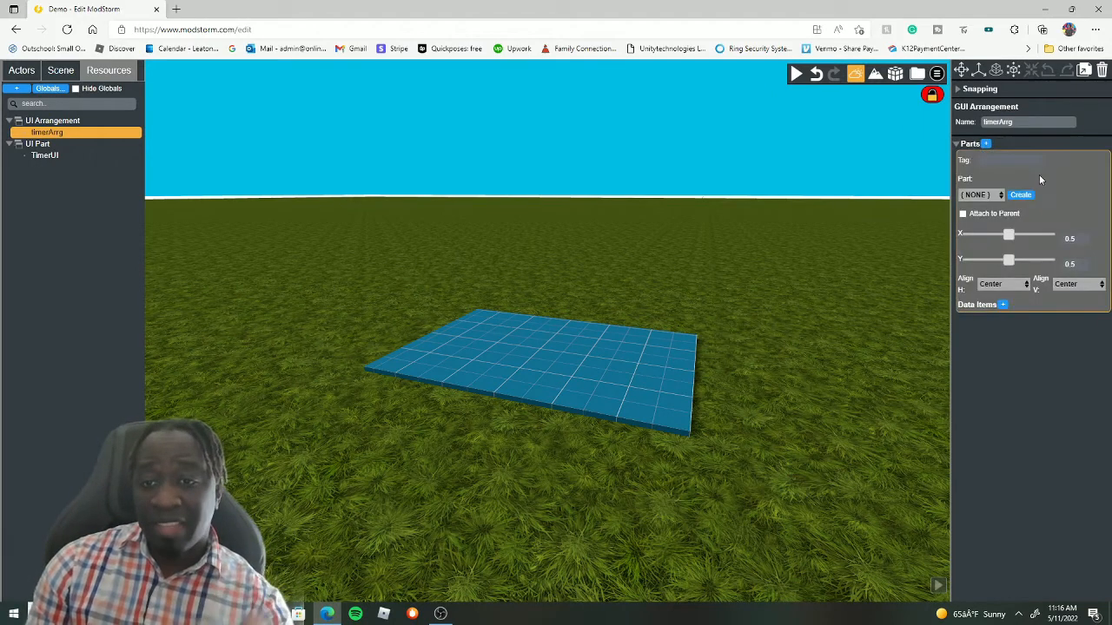
{"action": "left_click", "coordinate": [1001, 195]}
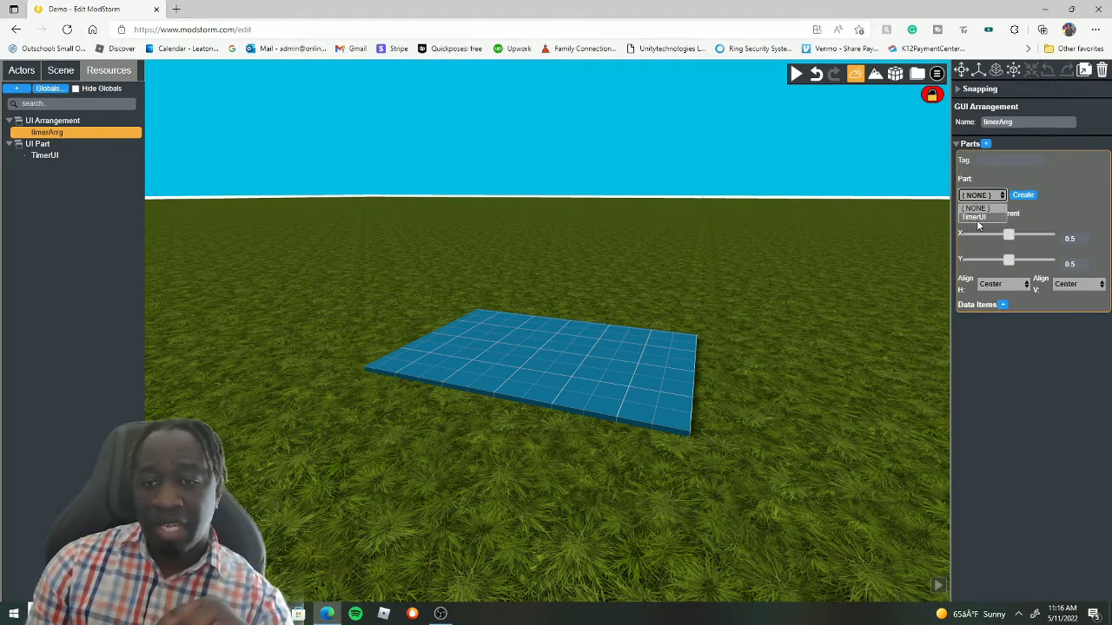
{"action": "left_click", "coordinate": [974, 217]}
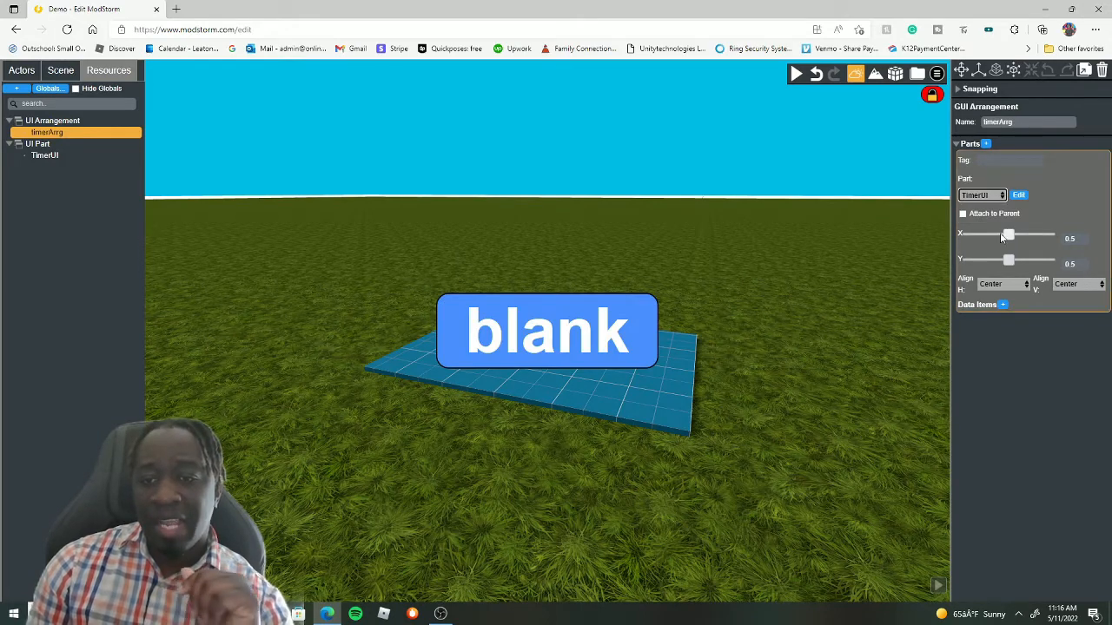
Position the TimerUI part within the arrangement at about X 0.16 and Y 0.11
{"action": "mouse_move", "coordinate": [1008, 235]}
{"action": "left_mouse_down"}
{"action": "mouse_move", "coordinate": [978, 241]}
{"action": "mouse_move", "coordinate": [1023, 239]}
{"action": "mouse_move", "coordinate": [1012, 239]}
{"action": "left_mouse_up"}
{"action": "left_click", "coordinate": [1072, 239]}
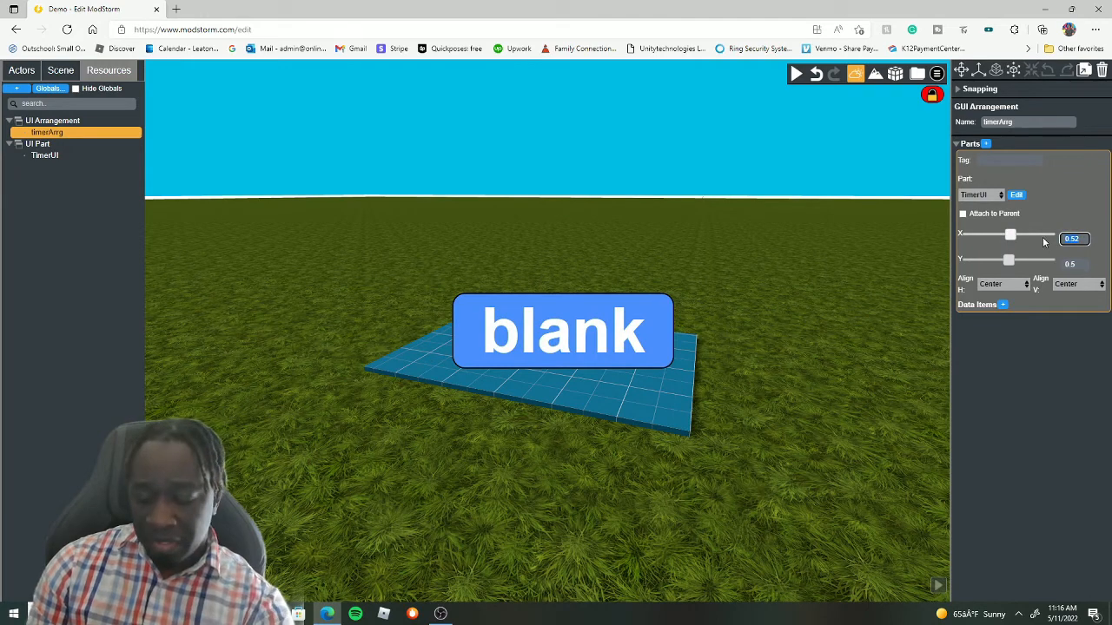
{"action": "type", "text": "0"}
{"action": "left_click_drag", "start_coordinate": [1012, 266], "coordinate": [983, 236]}
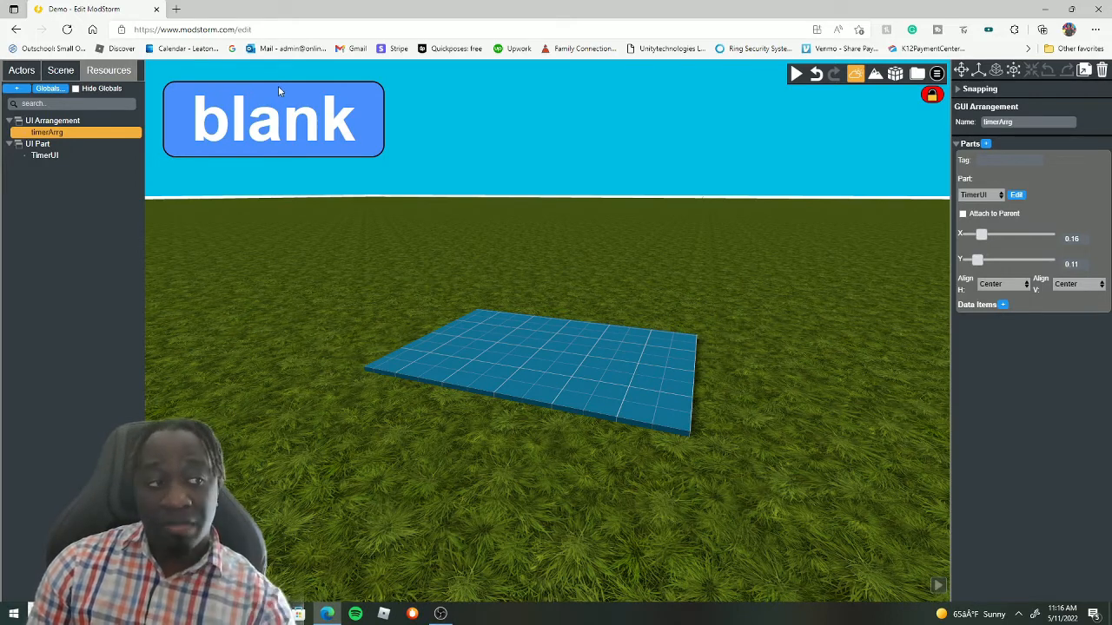
Create a new Variable resource and name it countuptimer
{"action": "left_click", "coordinate": [16, 88]}
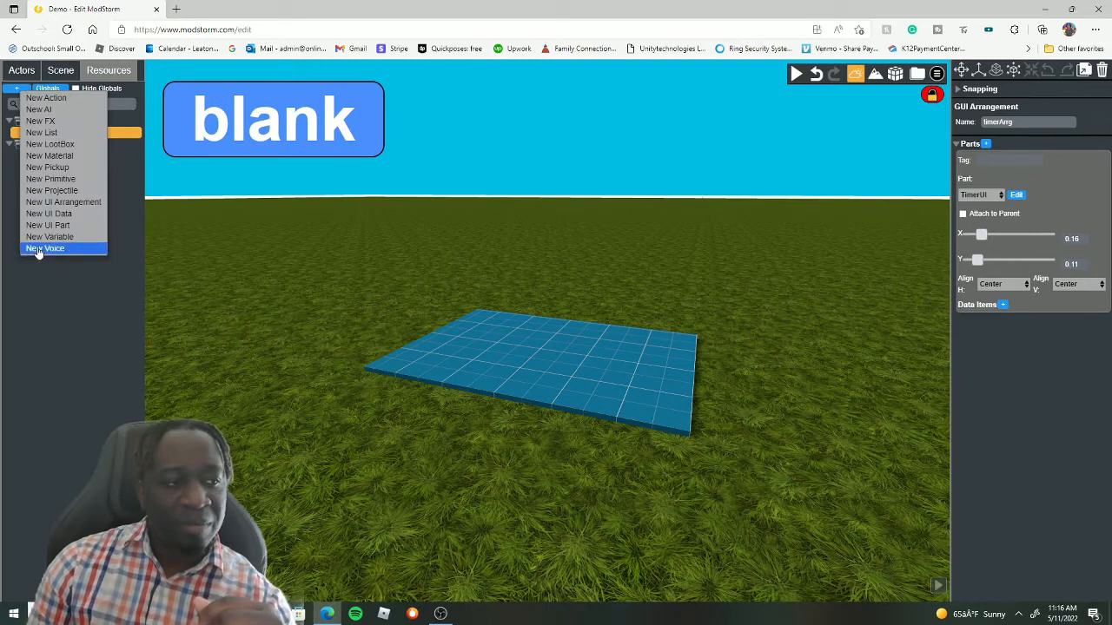
{"action": "left_click", "coordinate": [65, 237]}
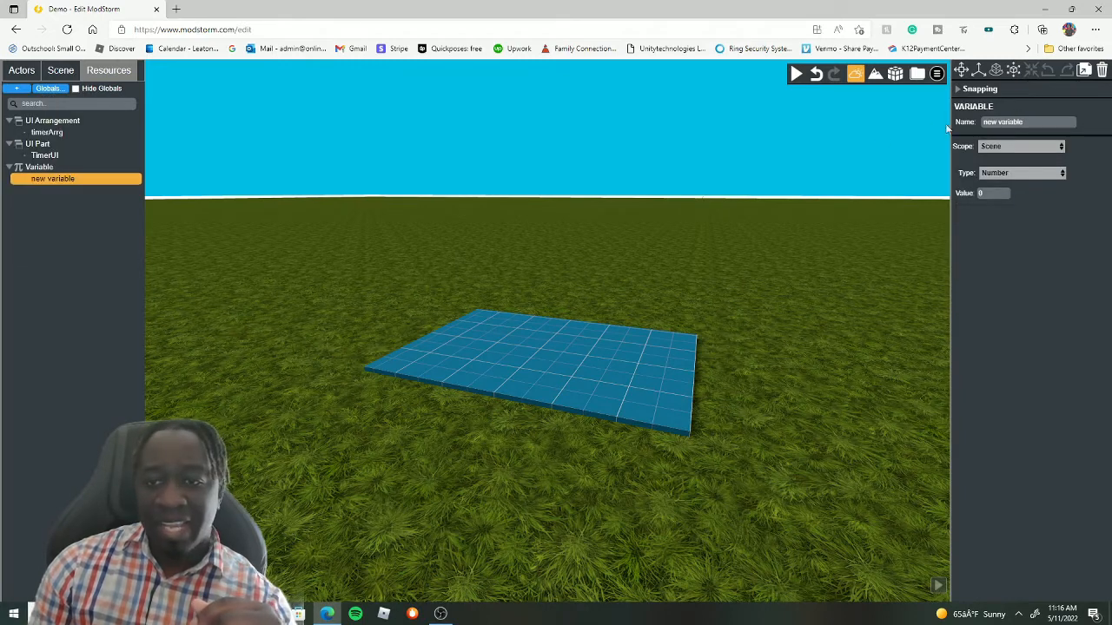
{"action": "left_click", "coordinate": [1033, 122]}
{"action": "type", "text": "c"}
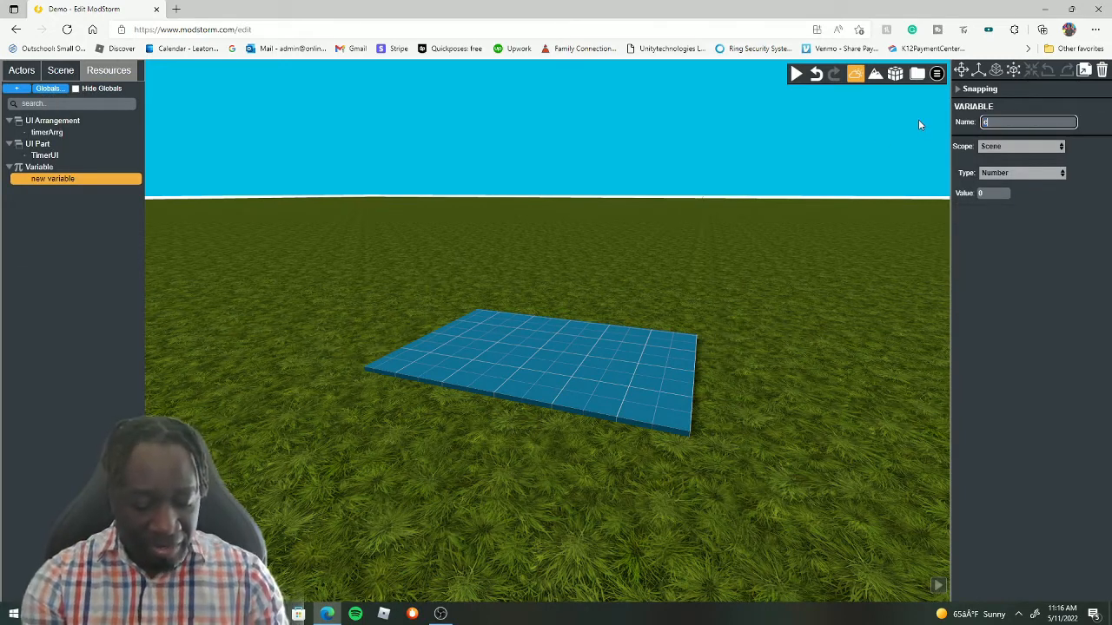
{"action": "type", "text": "ountUp"}
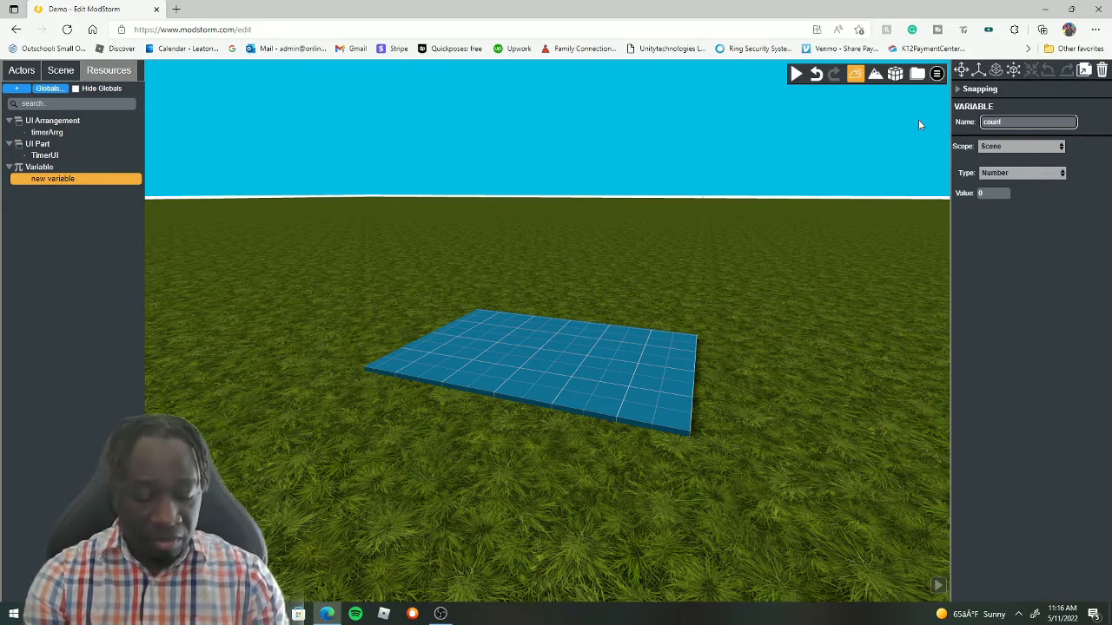
{"action": "key", "text": "BackSpace"}
{"action": "key", "text": "BackSpace"}
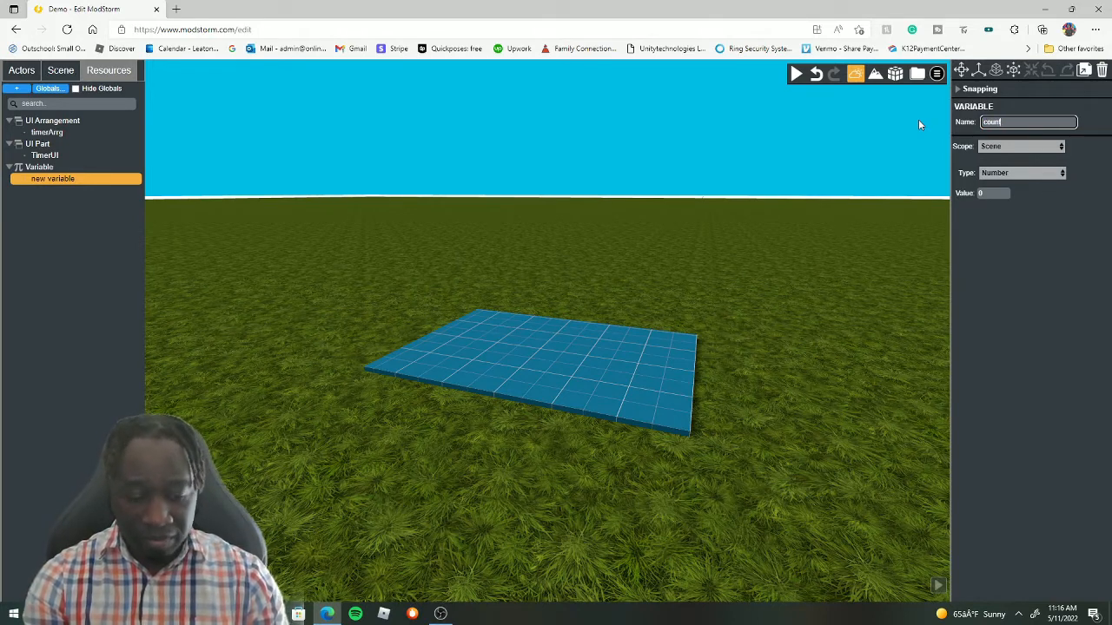
{"action": "type", "text": "uptimer"}
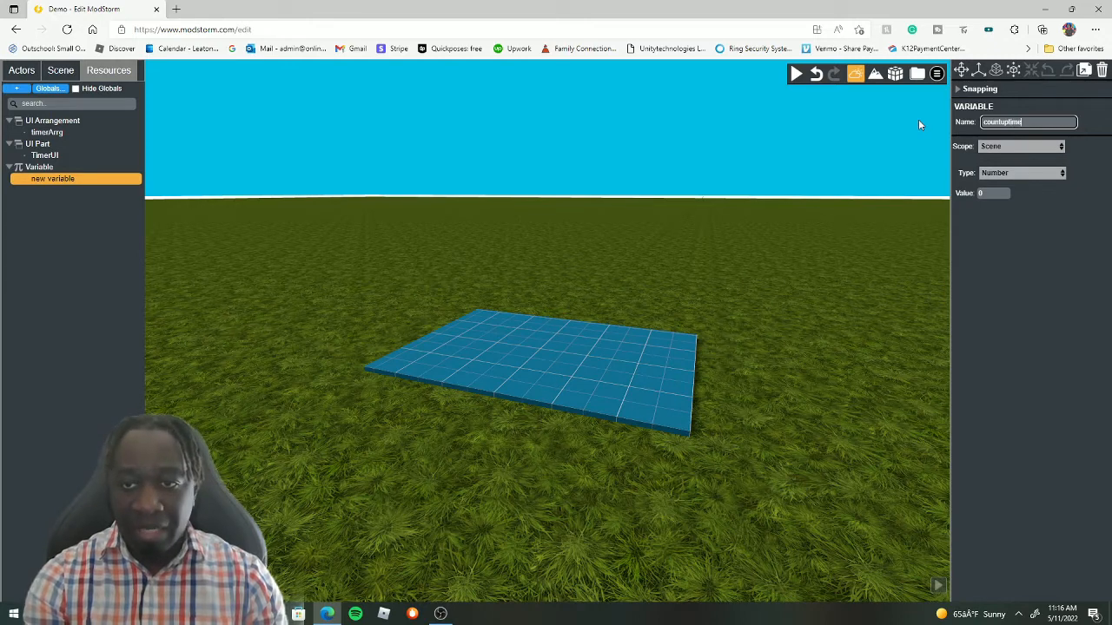
{"action": "key", "text": "Return"}
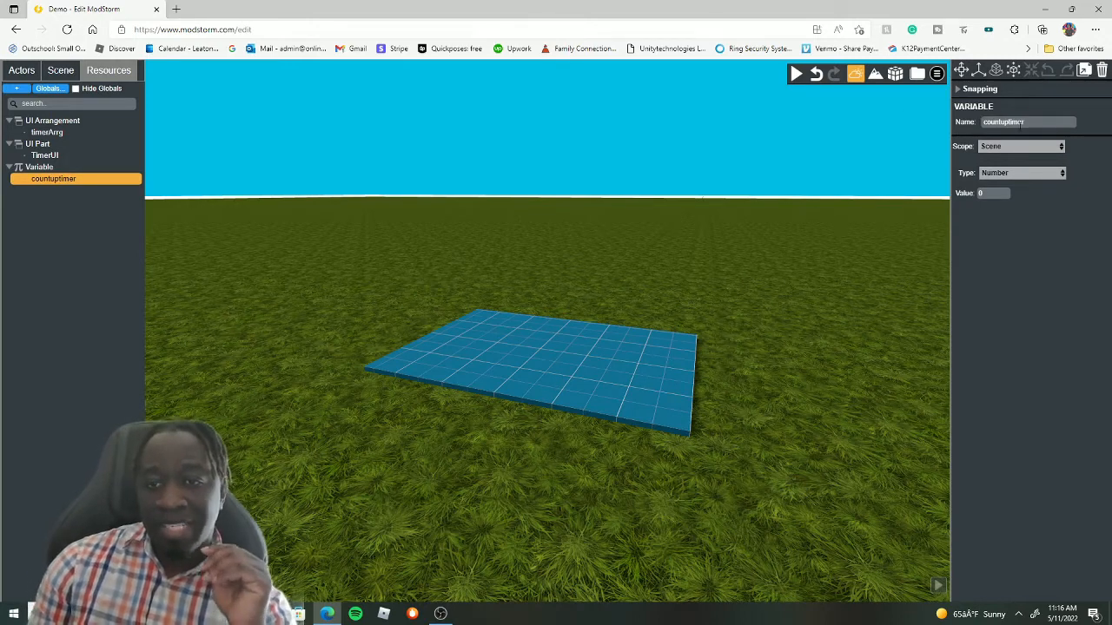
{"action": "left_click_drag", "start_coordinate": [1040, 123], "coordinate": [964, 123]}
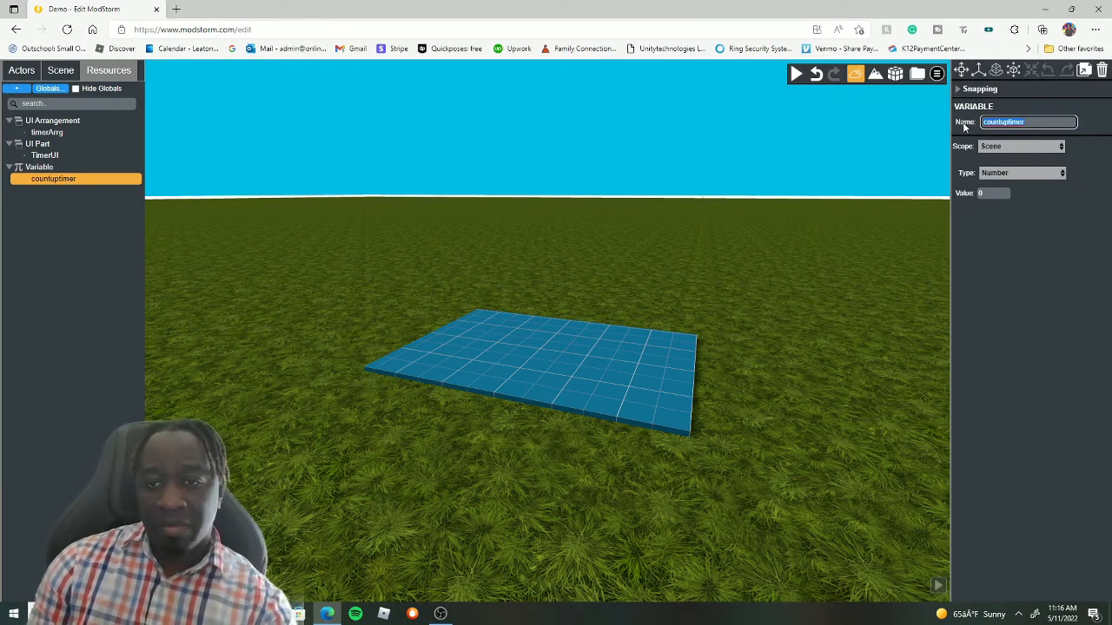
Set the value of the countuptimer variable to 500, keeping the Scene scope and Number type
{"action": "left_click", "coordinate": [1022, 147]}
{"action": "left_click", "coordinate": [1011, 196]}
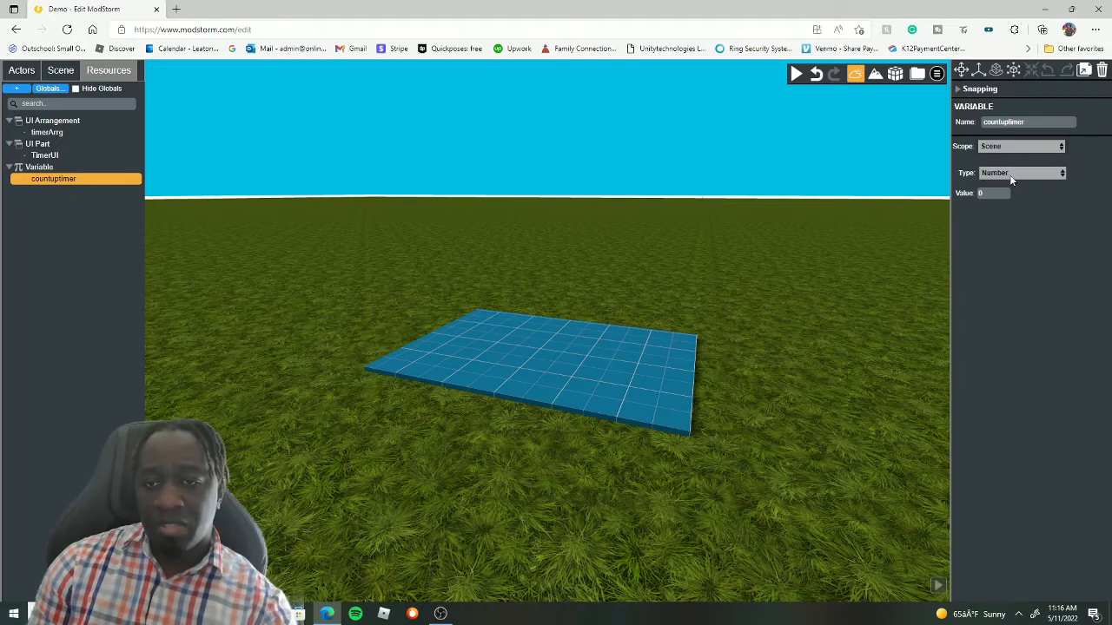
{"action": "left_click_drag", "start_coordinate": [995, 193], "coordinate": [957, 197]}
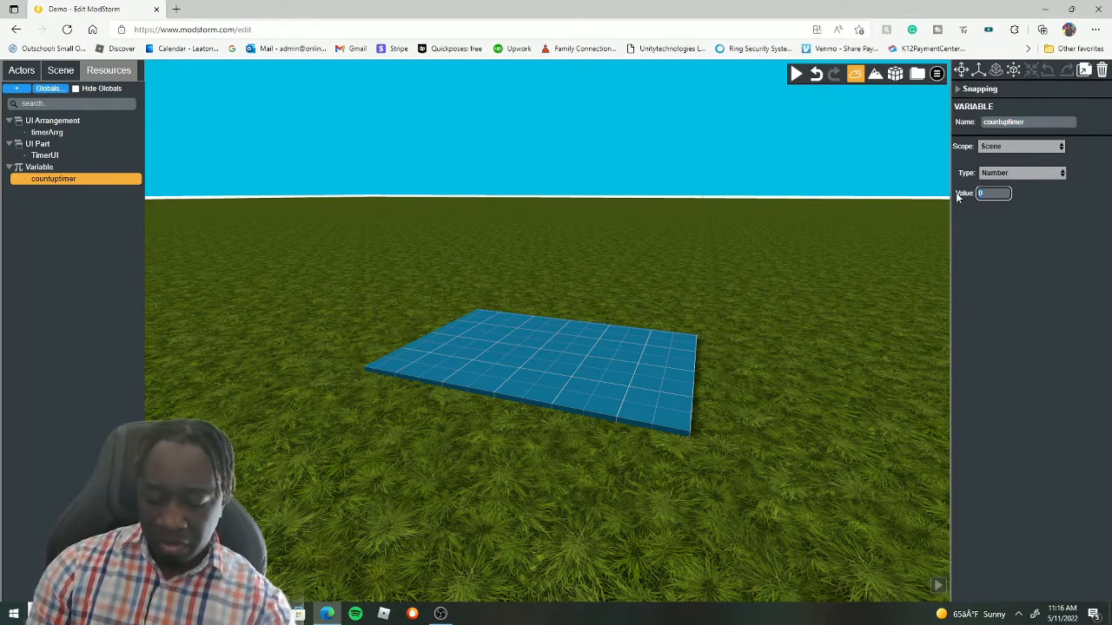
{"action": "key", "text": "Return"}
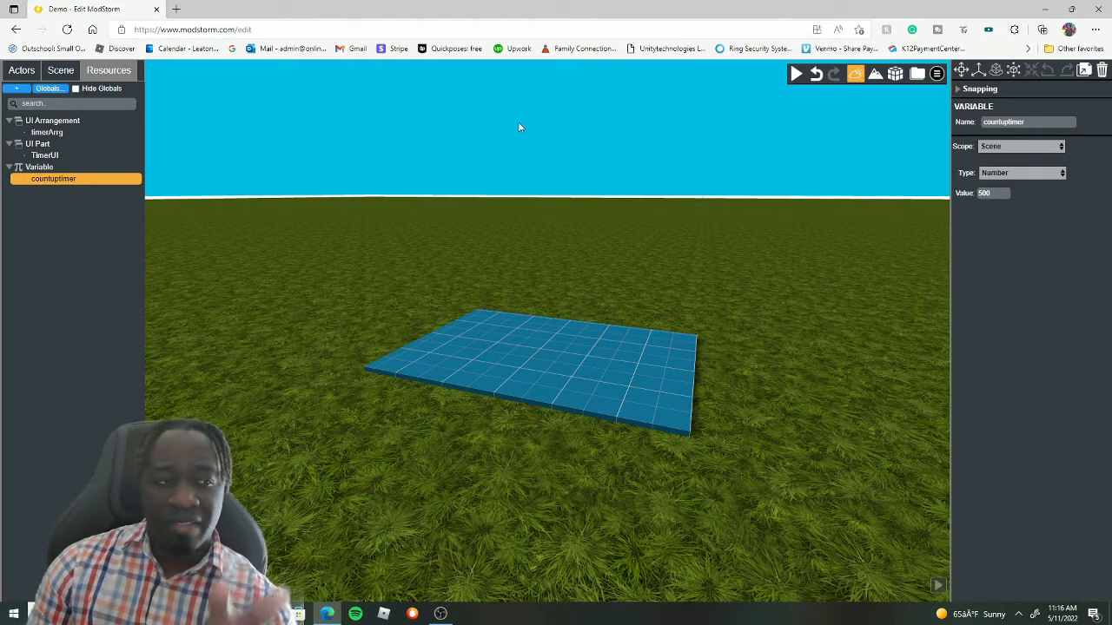
Add a data item of type Variable to the TimerUI part in the timerArrg arrangement and link it to countuptimer
{"action": "left_click", "coordinate": [48, 133]}
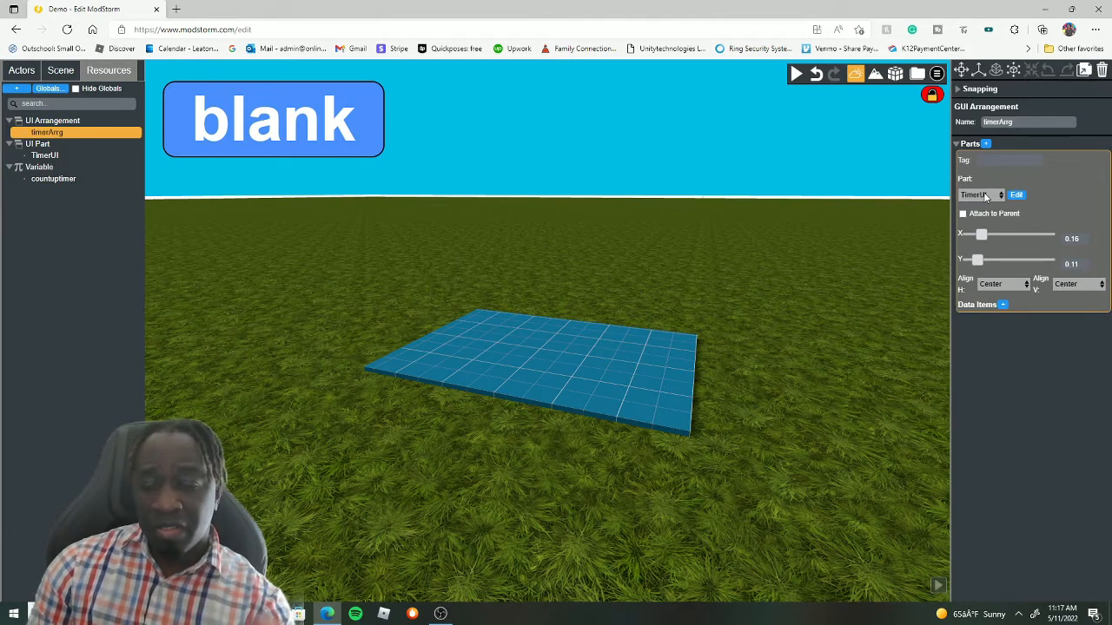
{"action": "left_click", "coordinate": [1004, 305]}
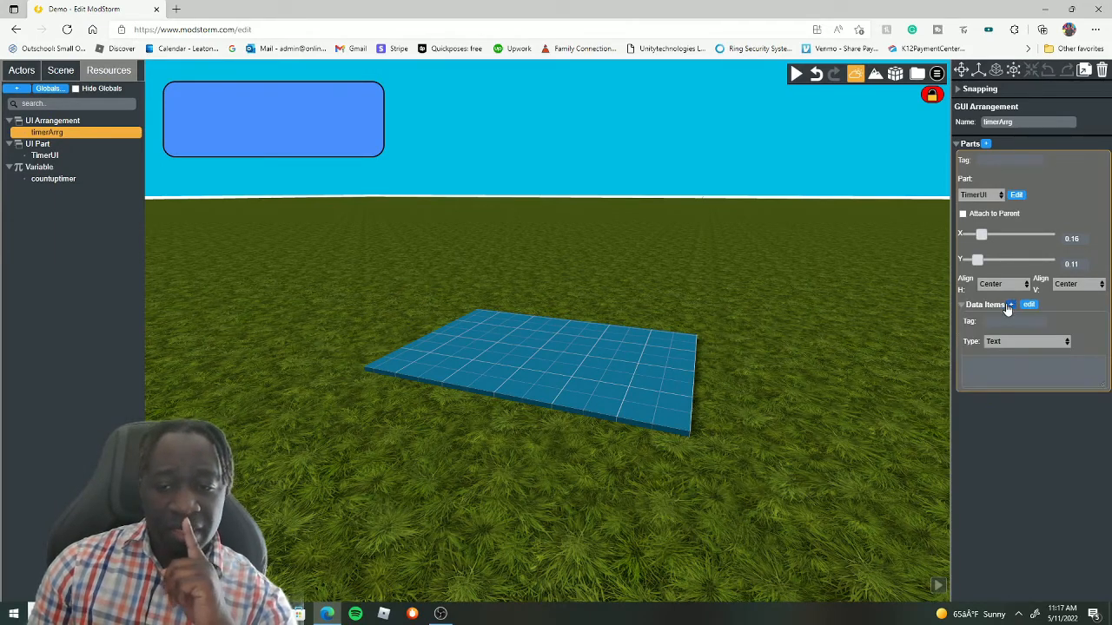
{"action": "left_click", "coordinate": [1064, 346]}
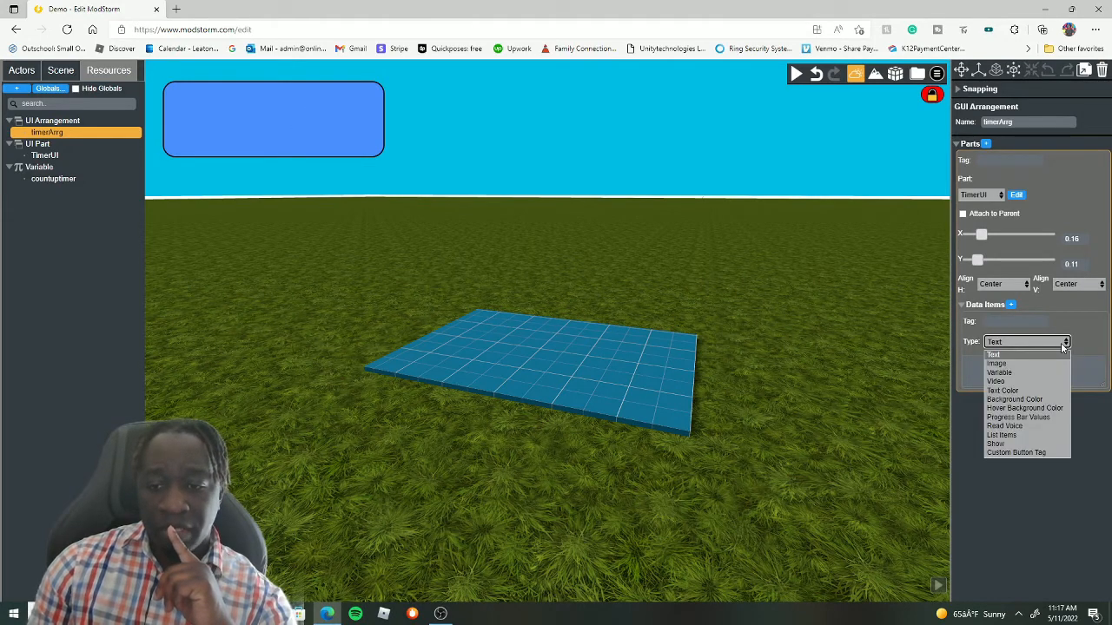
{"action": "left_click", "coordinate": [1000, 373]}
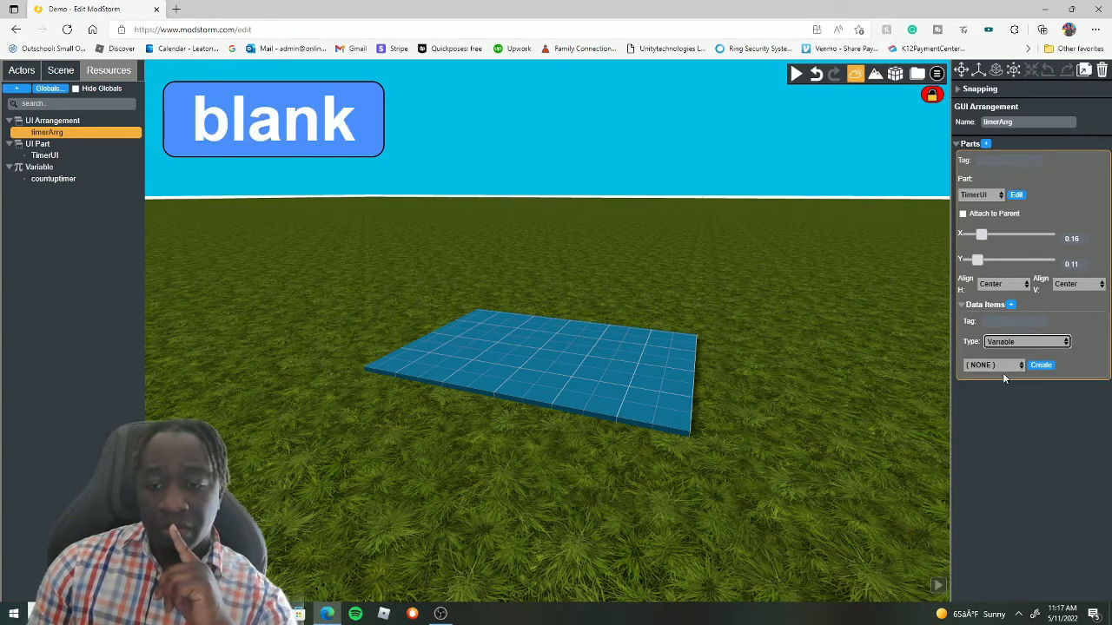
{"action": "left_click", "coordinate": [1019, 366]}
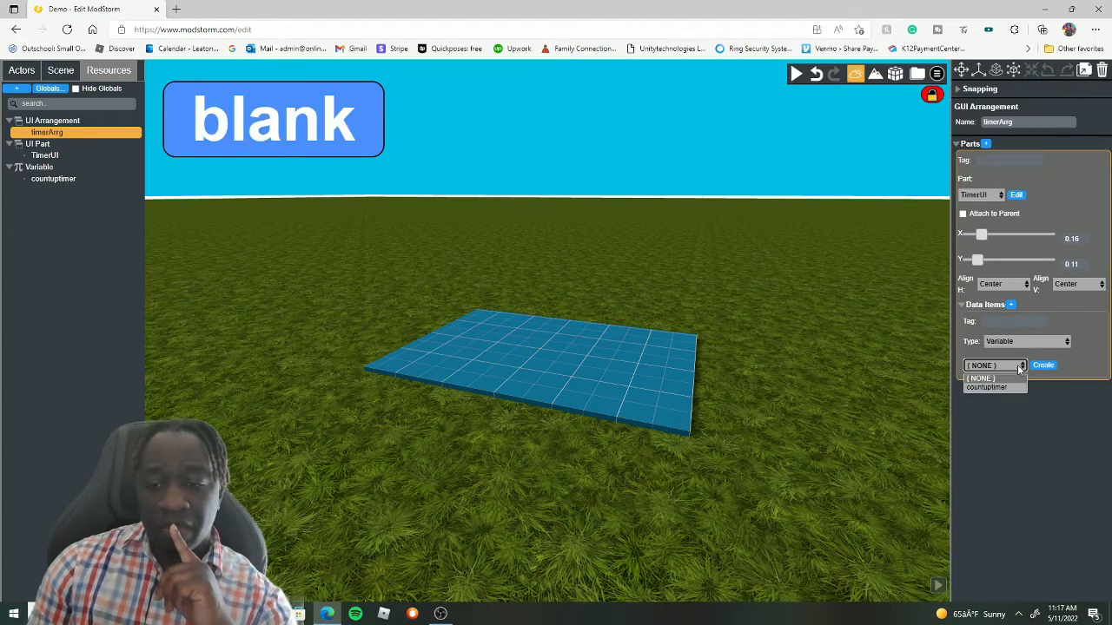
{"action": "left_click", "coordinate": [979, 388]}
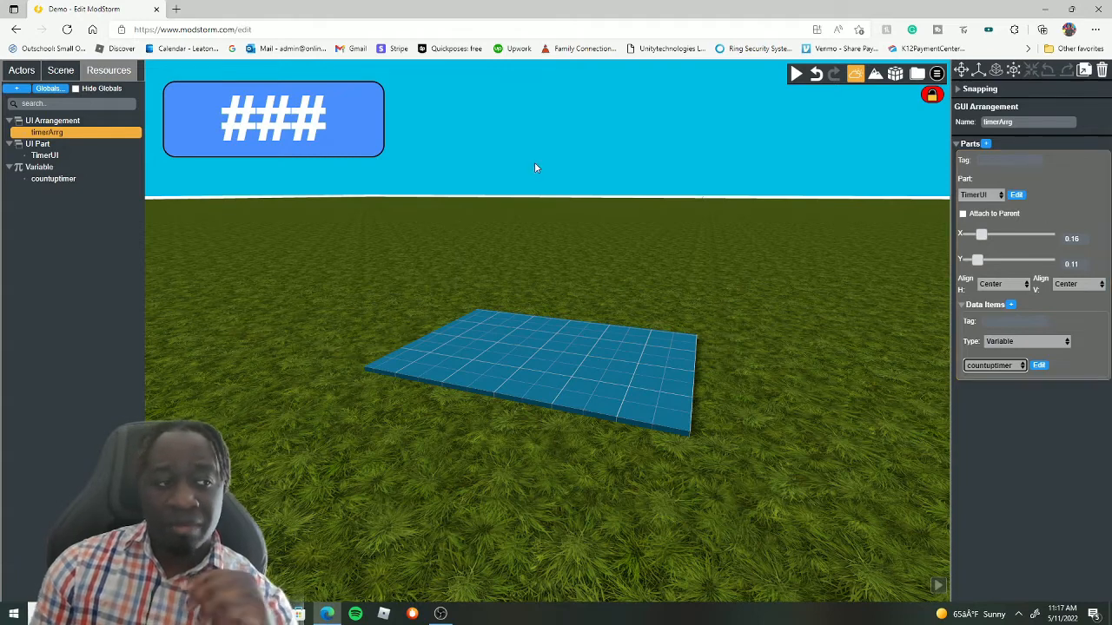
Review the countuptimer, timerArrg and TimerUI resources, and playtest the scene before returning to the editor
{"action": "left_click", "coordinate": [53, 179]}
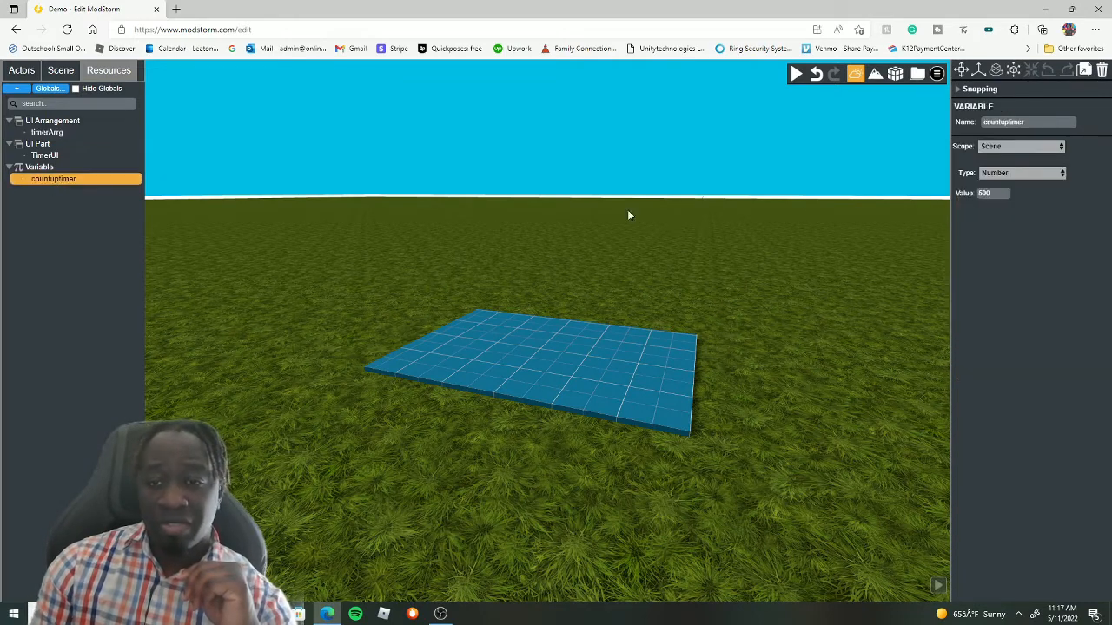
{"action": "left_click", "coordinate": [43, 134]}
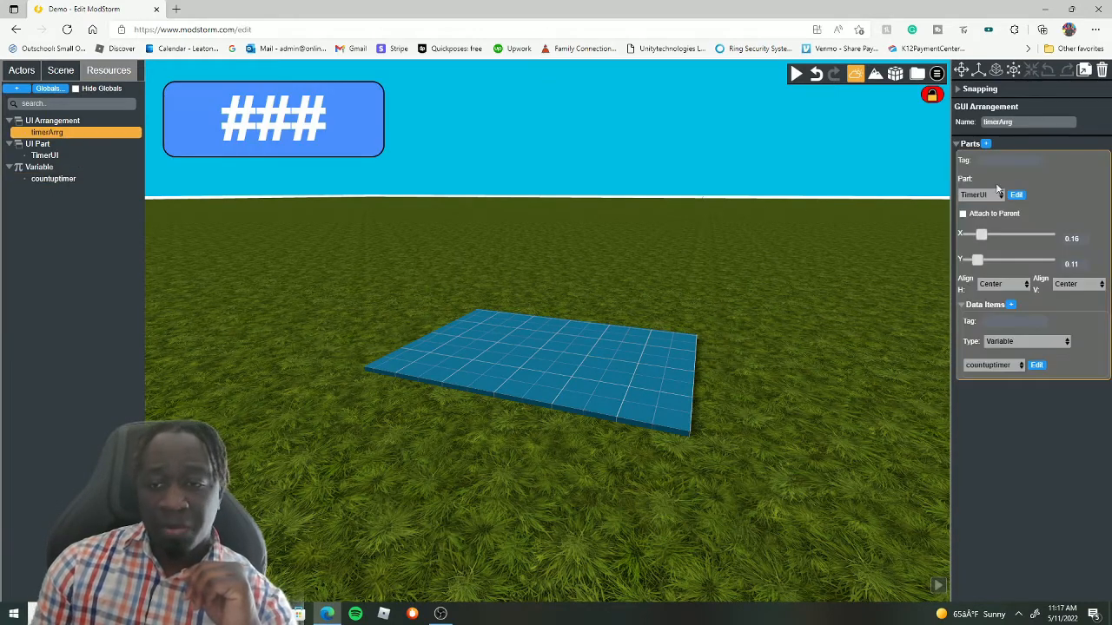
{"action": "left_click", "coordinate": [36, 155]}
{"action": "left_click", "coordinate": [44, 132]}
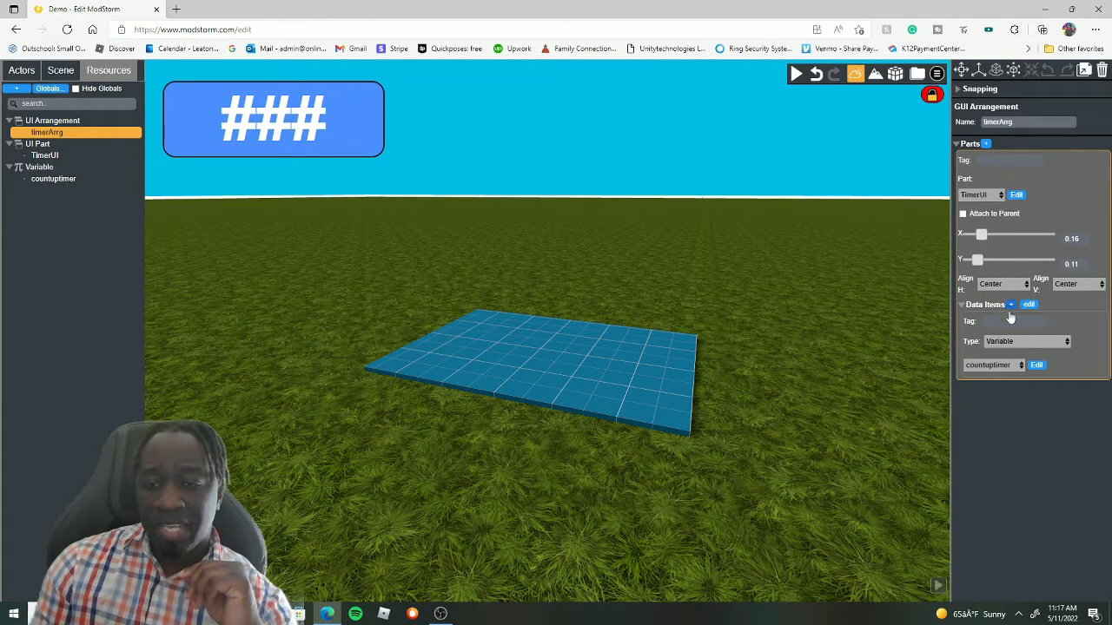
{"action": "left_click", "coordinate": [793, 75]}
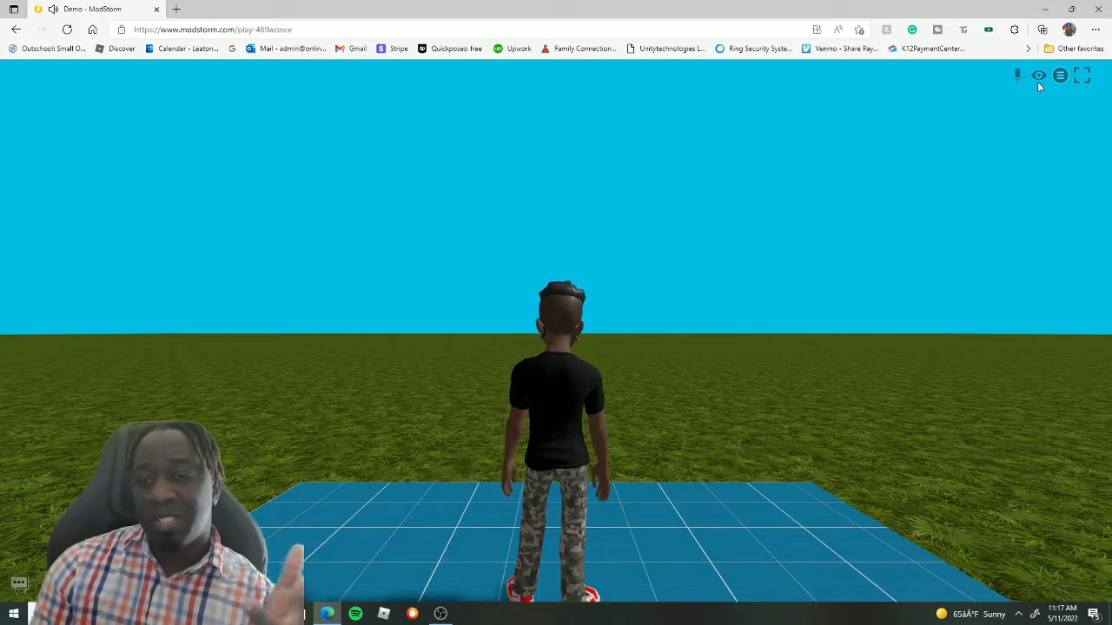
{"action": "left_click", "coordinate": [1060, 76]}
{"action": "left_click", "coordinate": [1070, 142]}
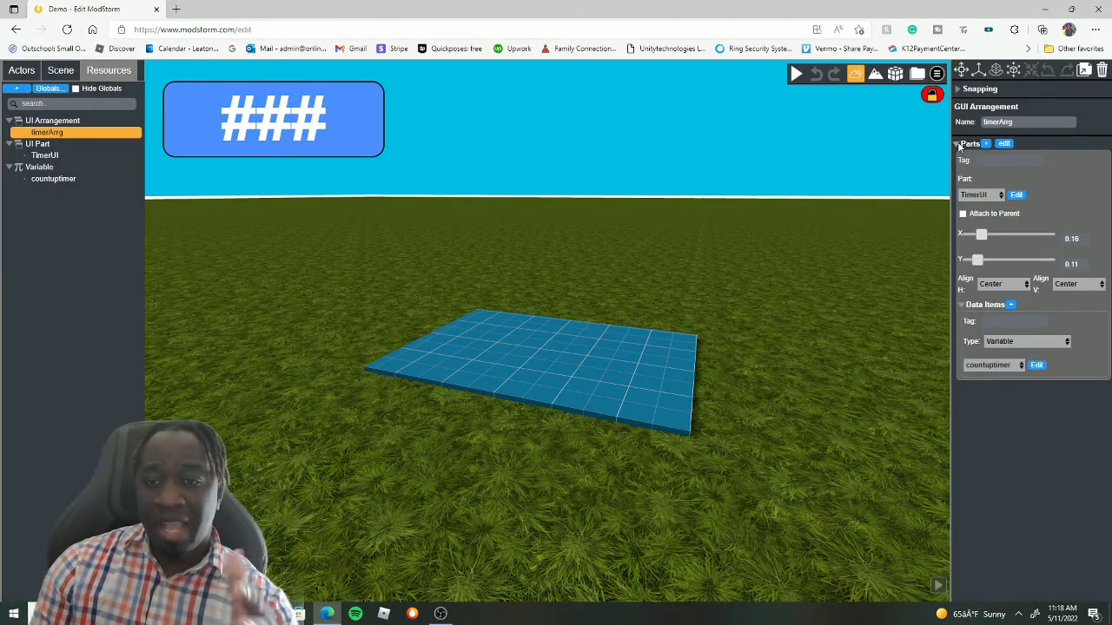
Create a new Action resource and name it showTimer
{"action": "left_click", "coordinate": [16, 88]}
{"action": "left_click", "coordinate": [31, 93]}
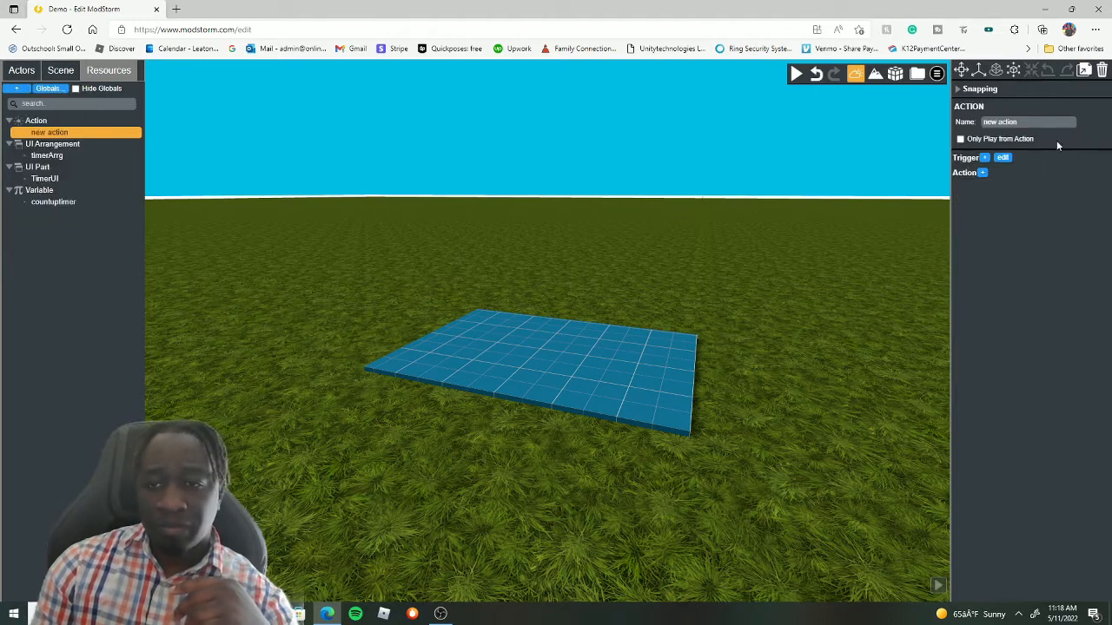
{"action": "left_click", "coordinate": [1001, 122]}
{"action": "type", "text": "sh"}
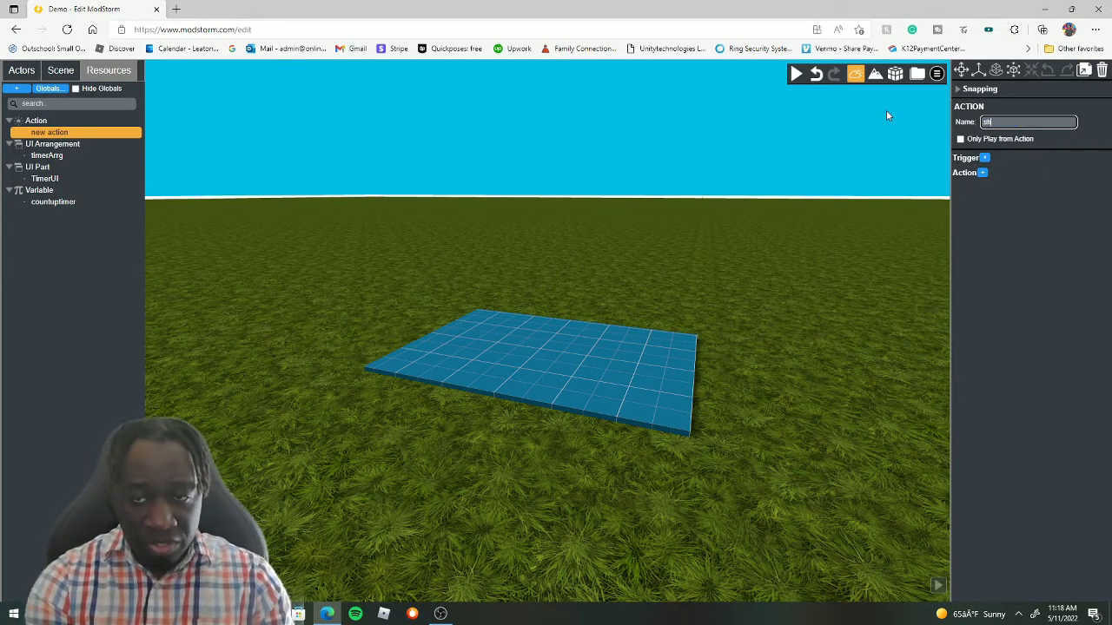
{"action": "type", "text": "owTimer"}
{"action": "key", "text": "Return"}
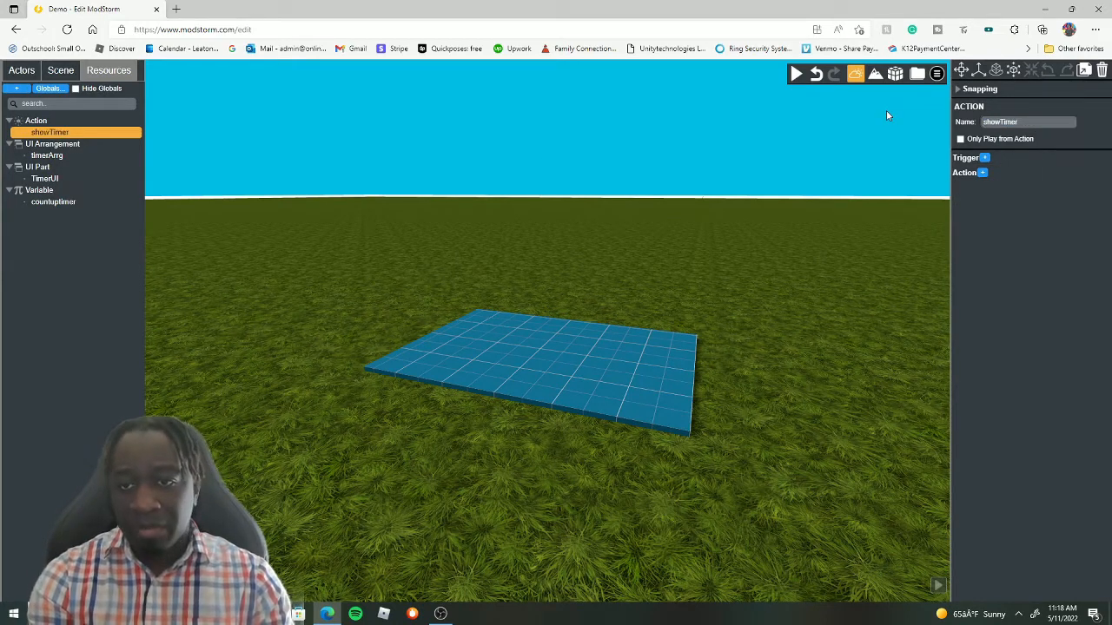
Add a trigger of type Join to the showTimer action
{"action": "left_click", "coordinate": [984, 157]}
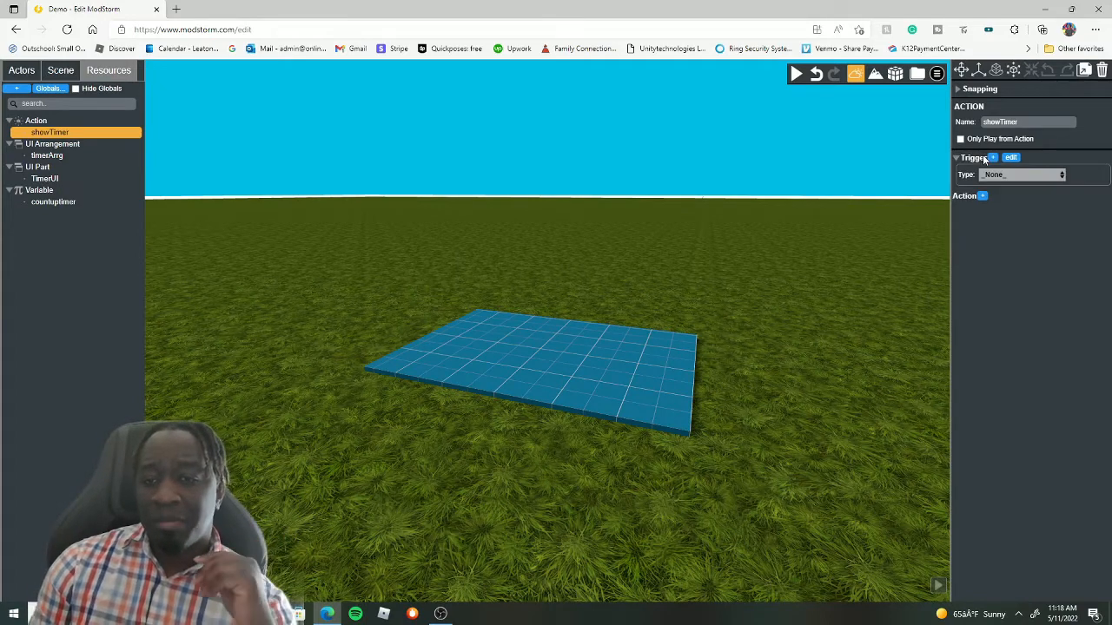
{"action": "left_click", "coordinate": [1033, 176]}
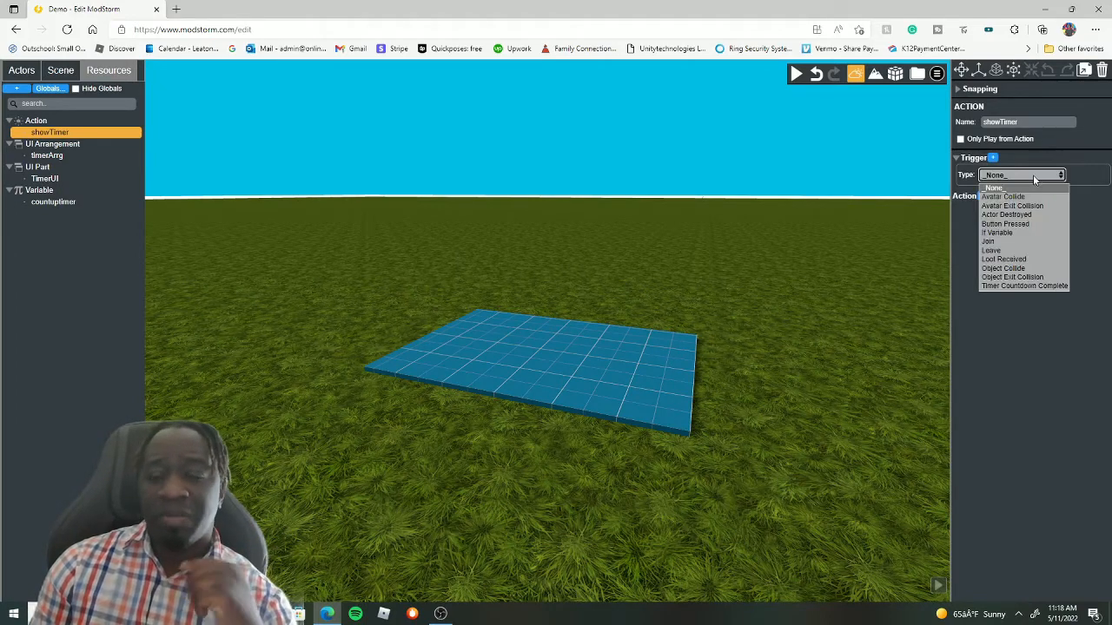
{"action": "left_click", "coordinate": [1004, 248]}
Add a GUI command to the showTimer action that shows the timerArrg arrangement
{"action": "left_click", "coordinate": [984, 197]}
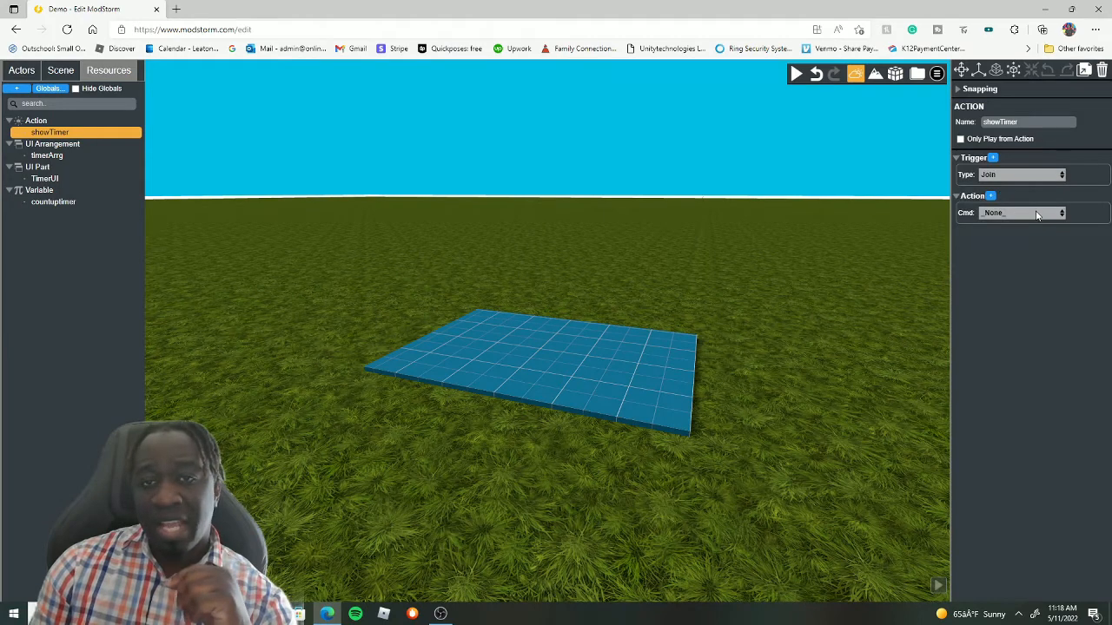
{"action": "left_click", "coordinate": [1021, 213]}
{"action": "left_click", "coordinate": [999, 282]}
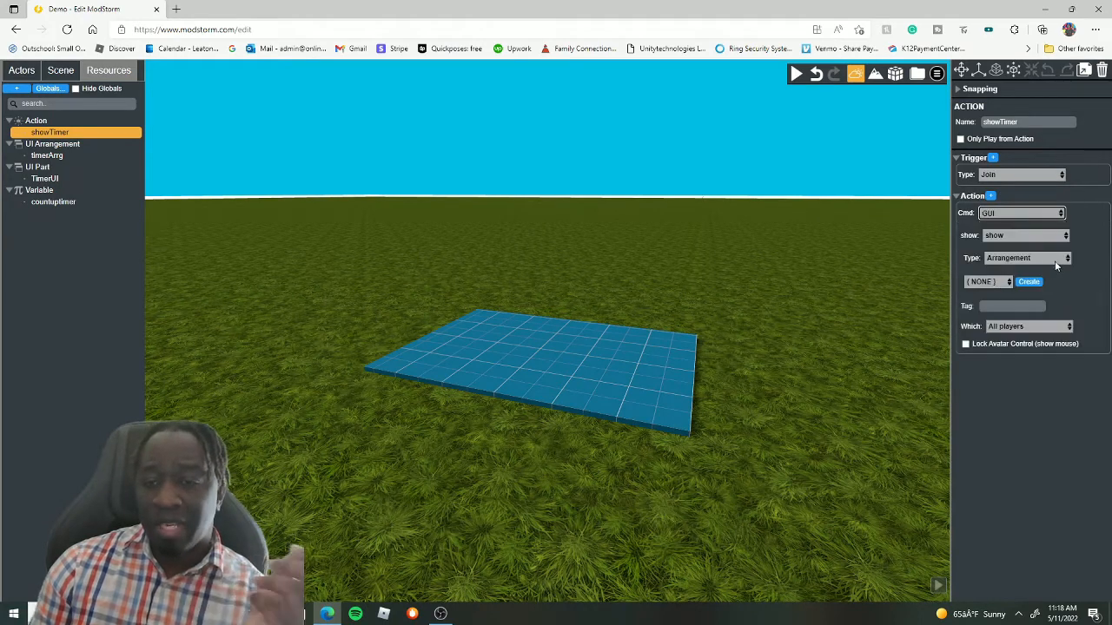
{"action": "left_click", "coordinate": [1005, 235]}
{"action": "left_click", "coordinate": [1033, 240]}
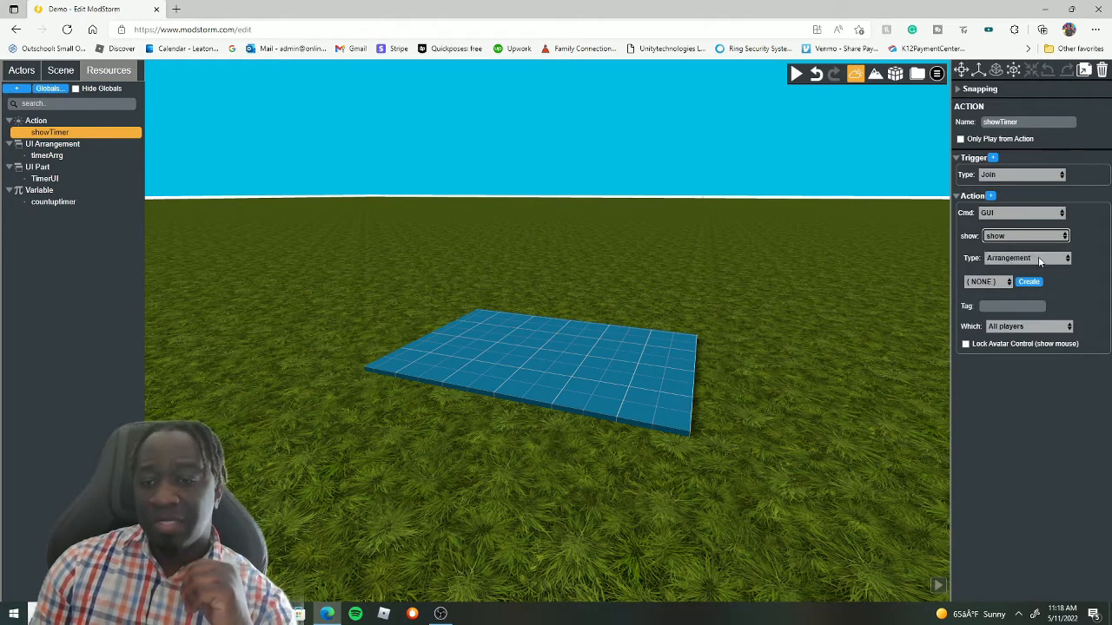
{"action": "left_click", "coordinate": [1025, 259]}
{"action": "left_click", "coordinate": [1023, 271]}
{"action": "left_click", "coordinate": [991, 283]}
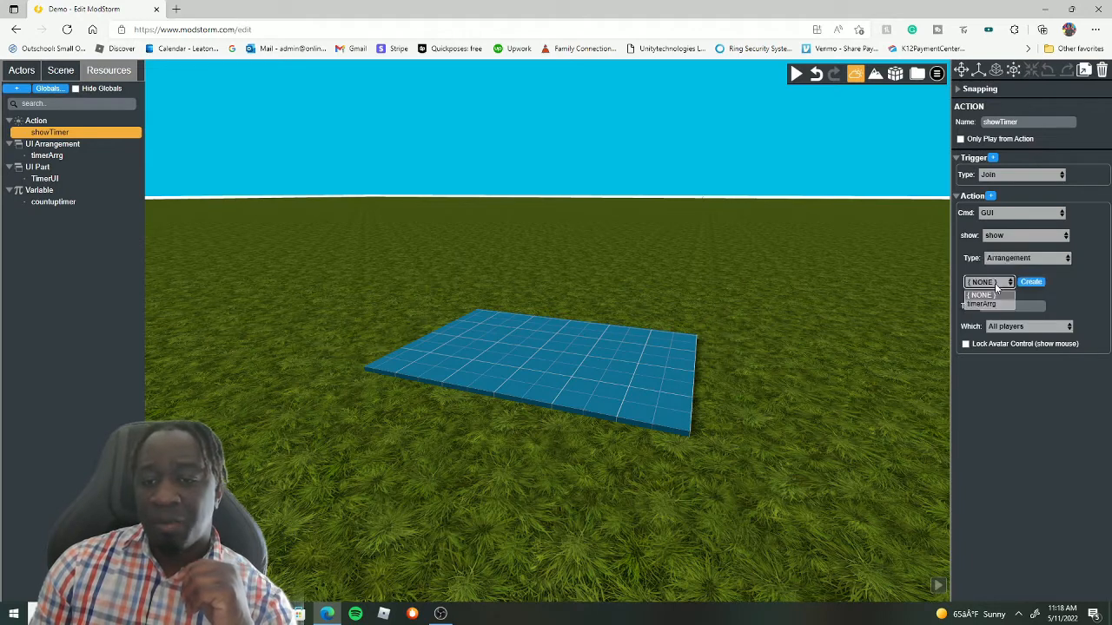
{"action": "left_click", "coordinate": [981, 304]}
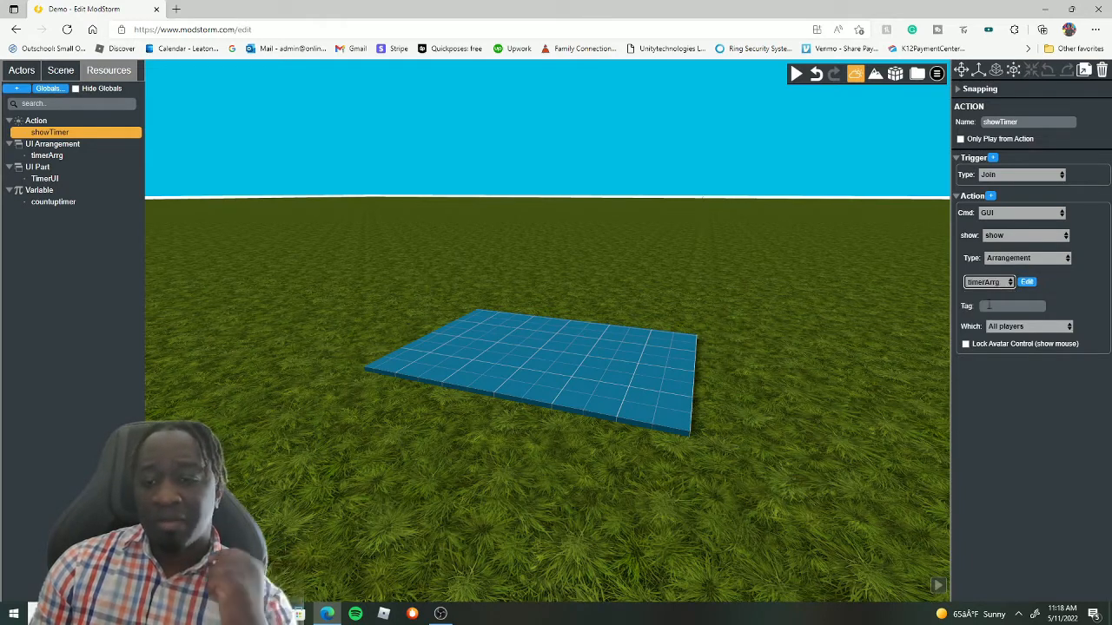
Playtest the scene to check that the timer box shows on joining, and return to the editor
{"action": "left_click", "coordinate": [796, 73]}
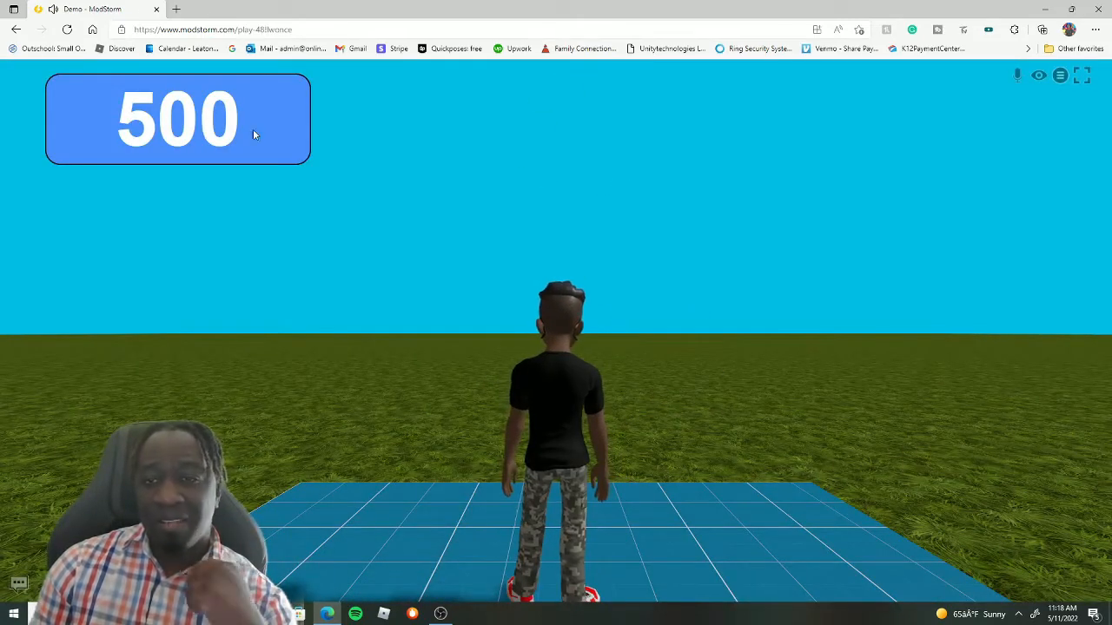
{"action": "left_click", "coordinate": [1067, 78]}
{"action": "left_click", "coordinate": [1081, 141]}
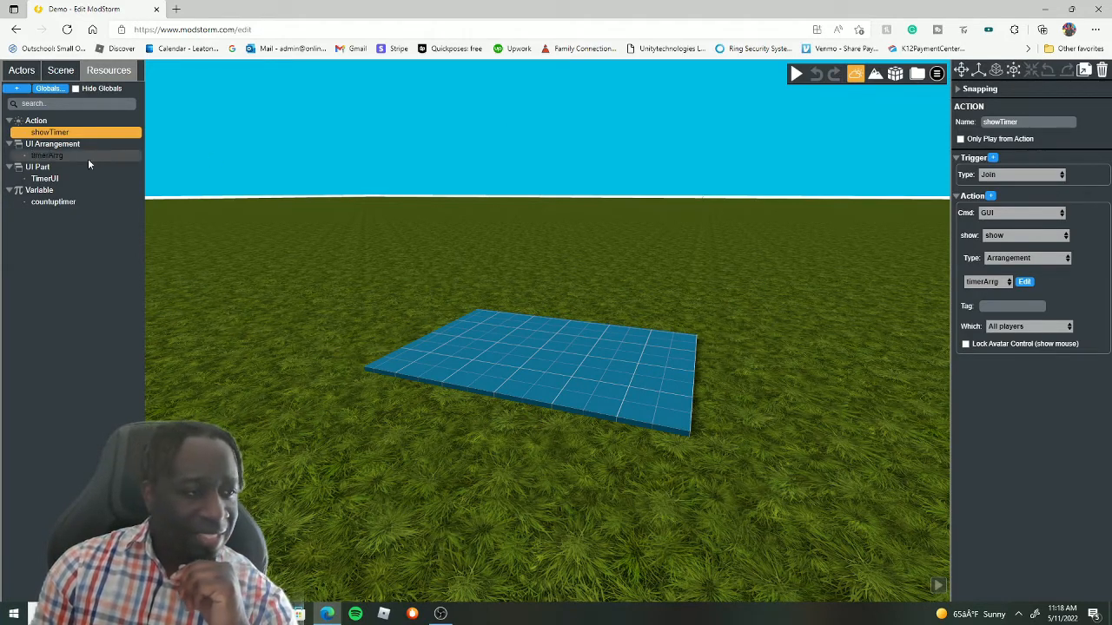
Change the countuptimer variable to type Time with the mm:ss format
{"action": "left_click", "coordinate": [45, 205]}
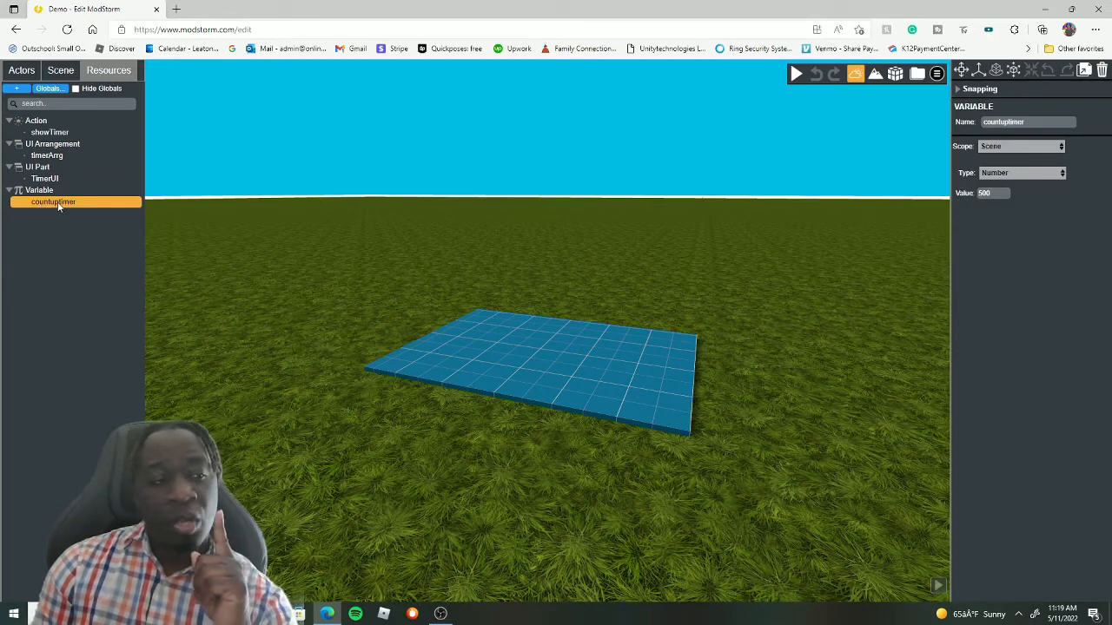
{"action": "left_click", "coordinate": [51, 203]}
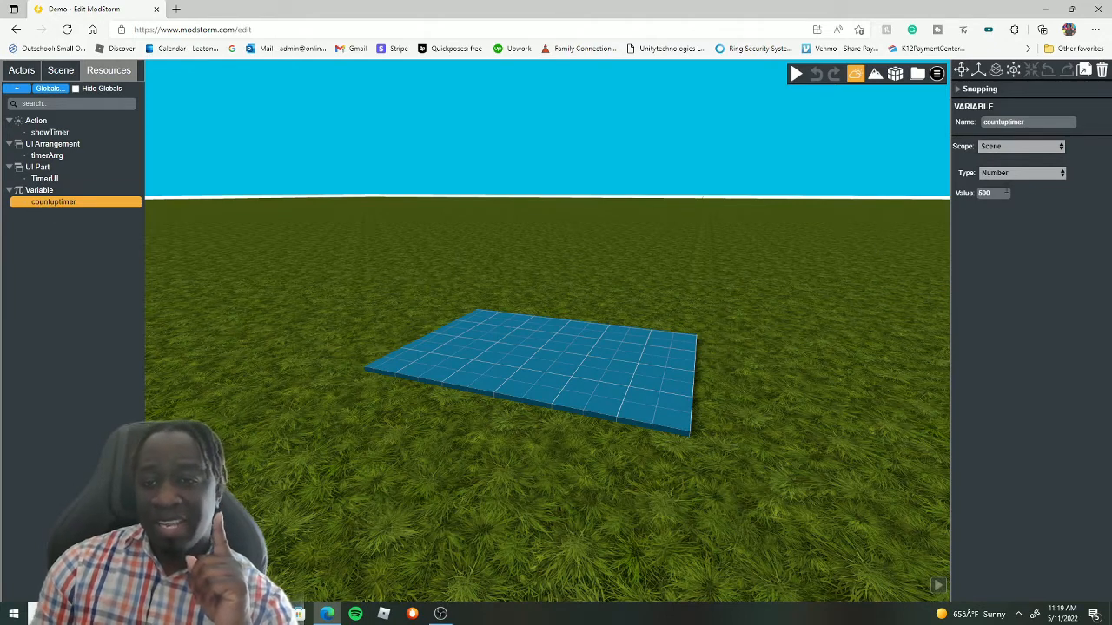
{"action": "left_click", "coordinate": [1019, 174]}
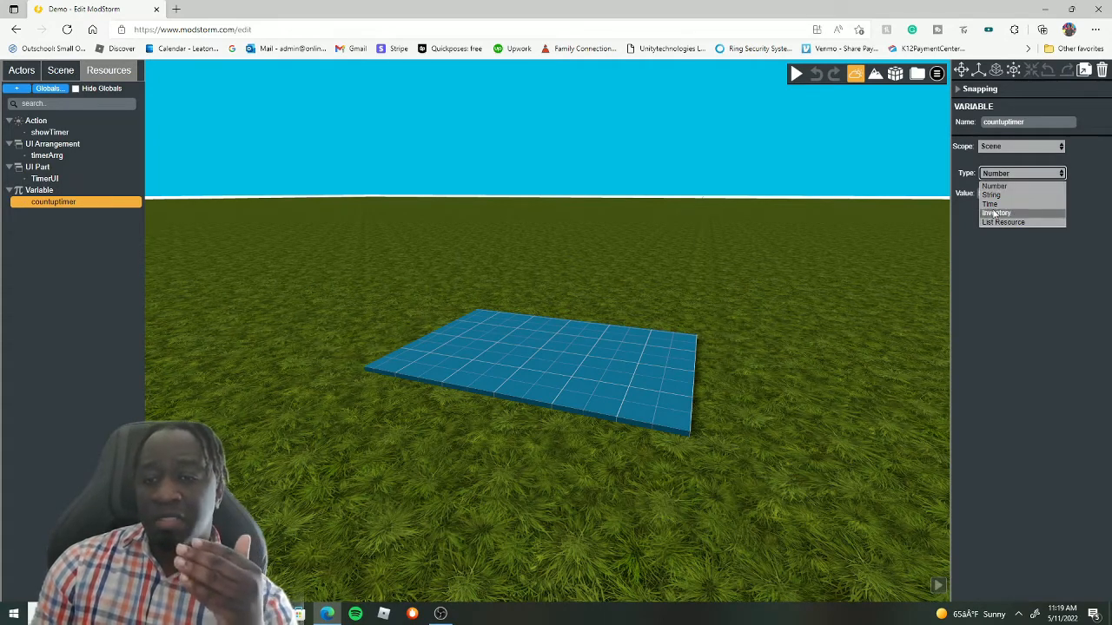
{"action": "left_click", "coordinate": [997, 205]}
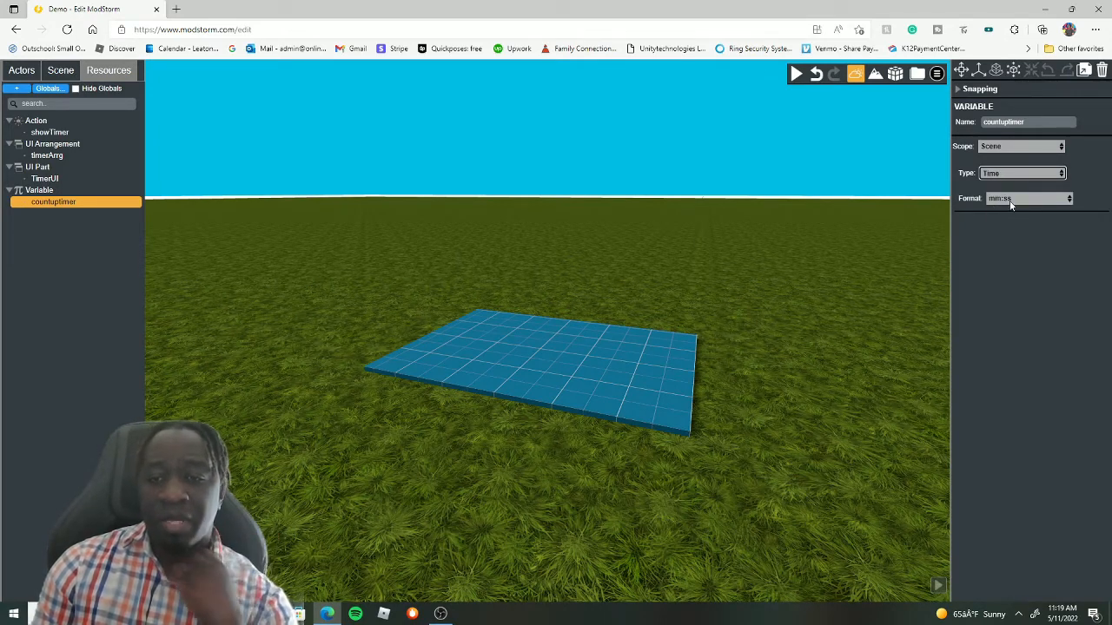
{"action": "left_click", "coordinate": [1010, 201]}
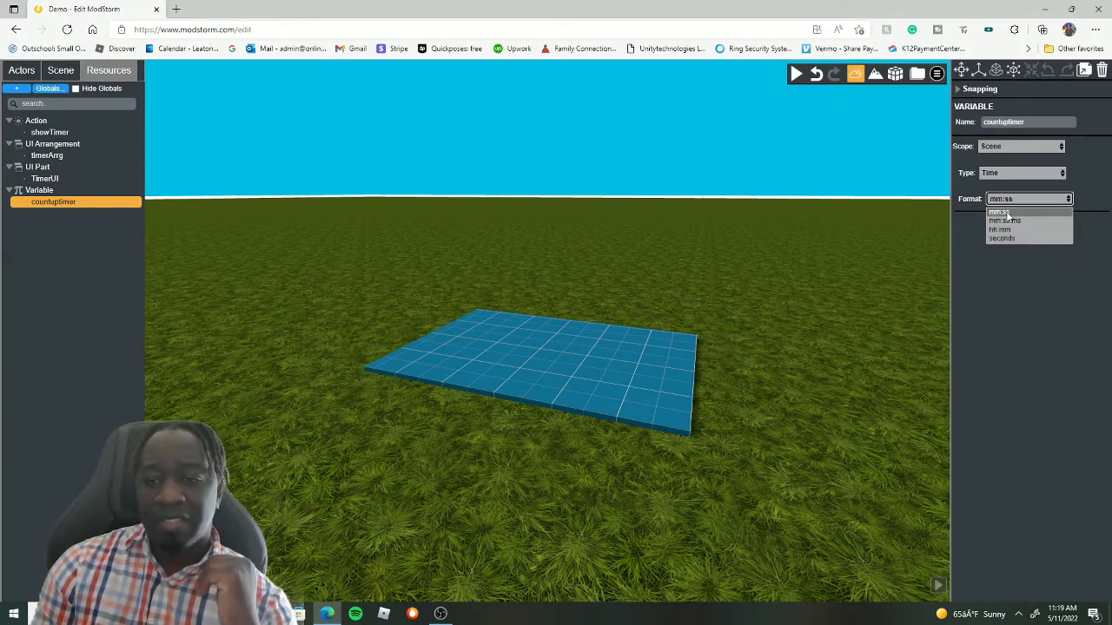
{"action": "left_click", "coordinate": [1006, 212]}
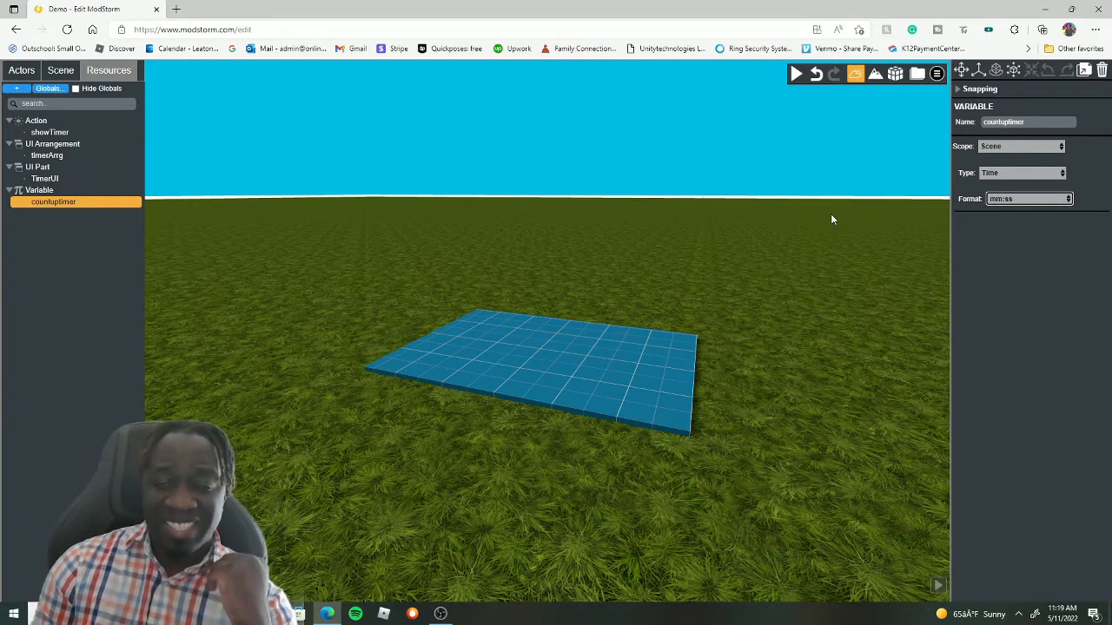
Playtest the scene to check the timer's time format on screen, and return to the editor
{"action": "left_click", "coordinate": [796, 77]}
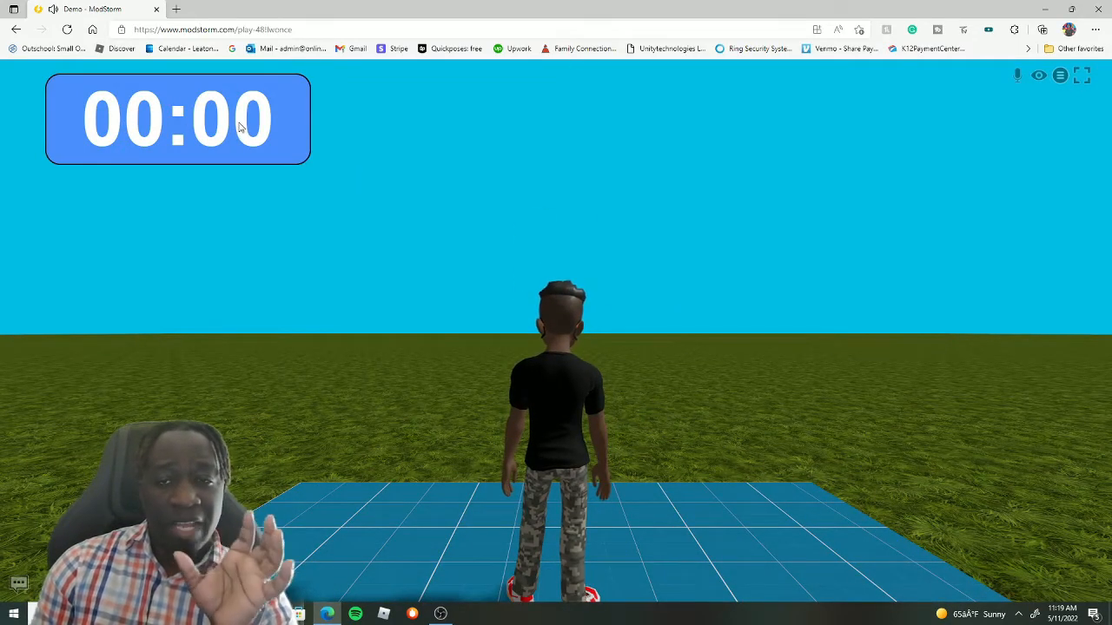
{"action": "left_click", "coordinate": [1060, 75]}
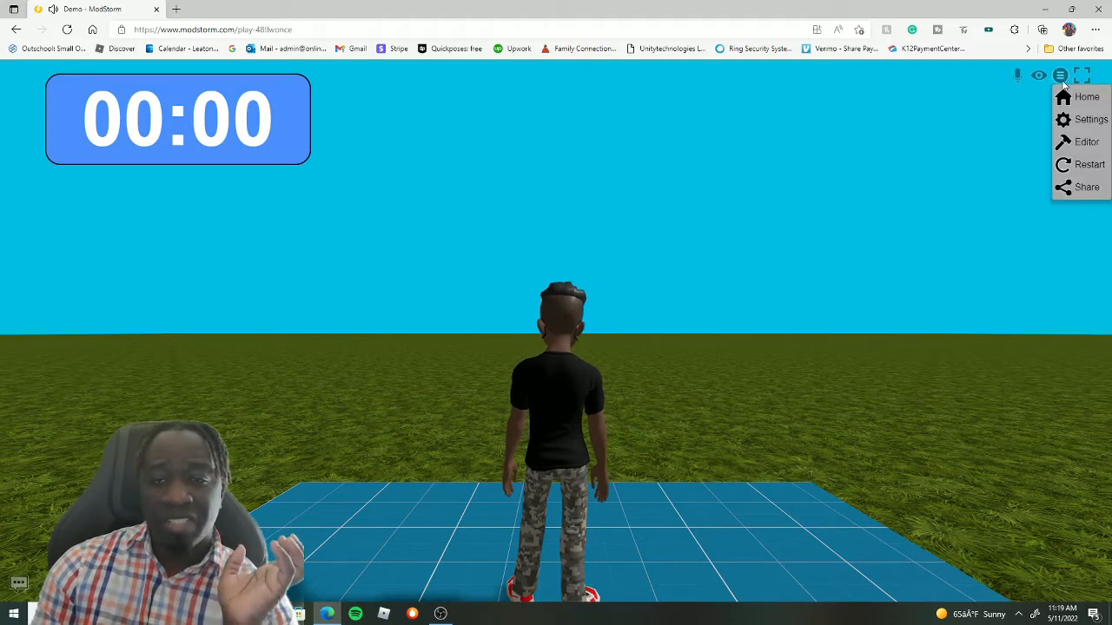
{"action": "left_click", "coordinate": [1081, 141]}
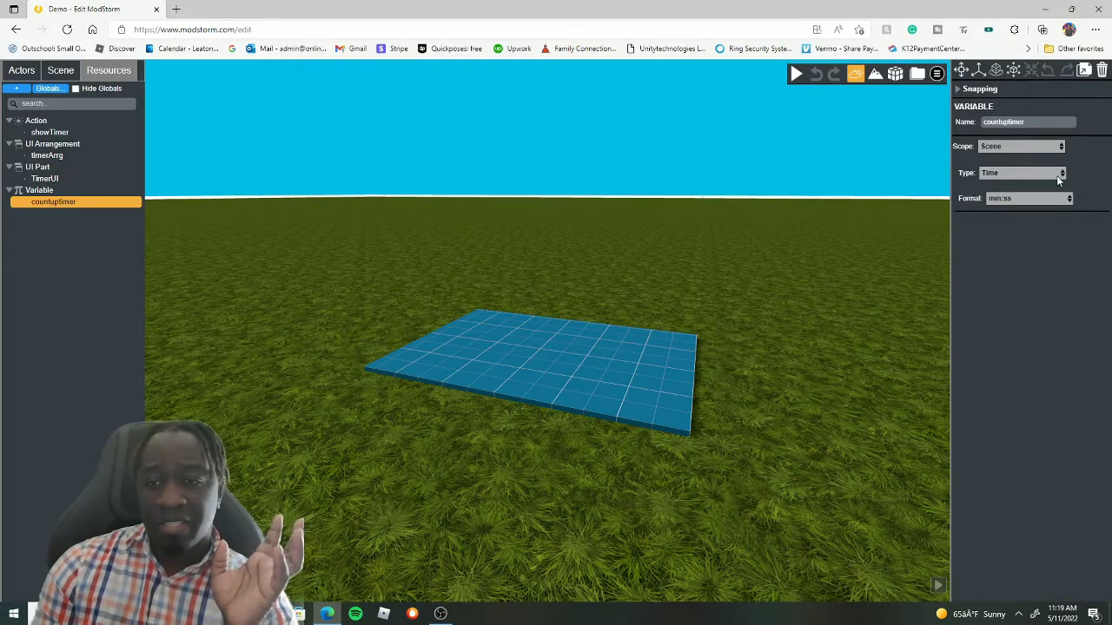
{"action": "left_click", "coordinate": [1034, 173]}
{"action": "left_click", "coordinate": [1004, 187]}
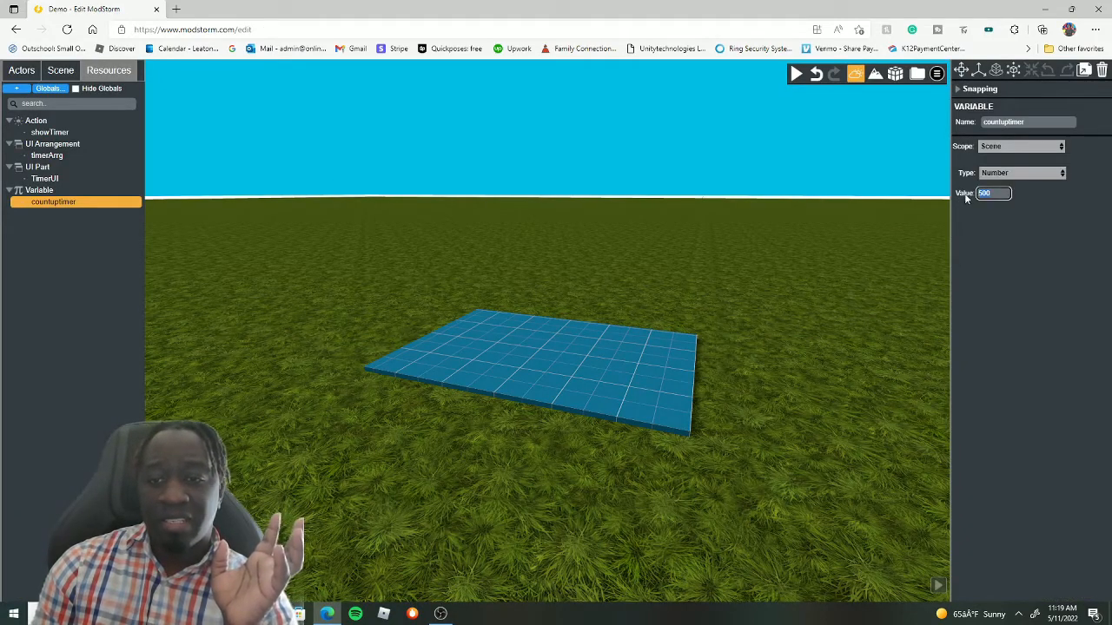
{"action": "left_click", "coordinate": [1032, 177]}
{"action": "left_click", "coordinate": [1003, 210]}
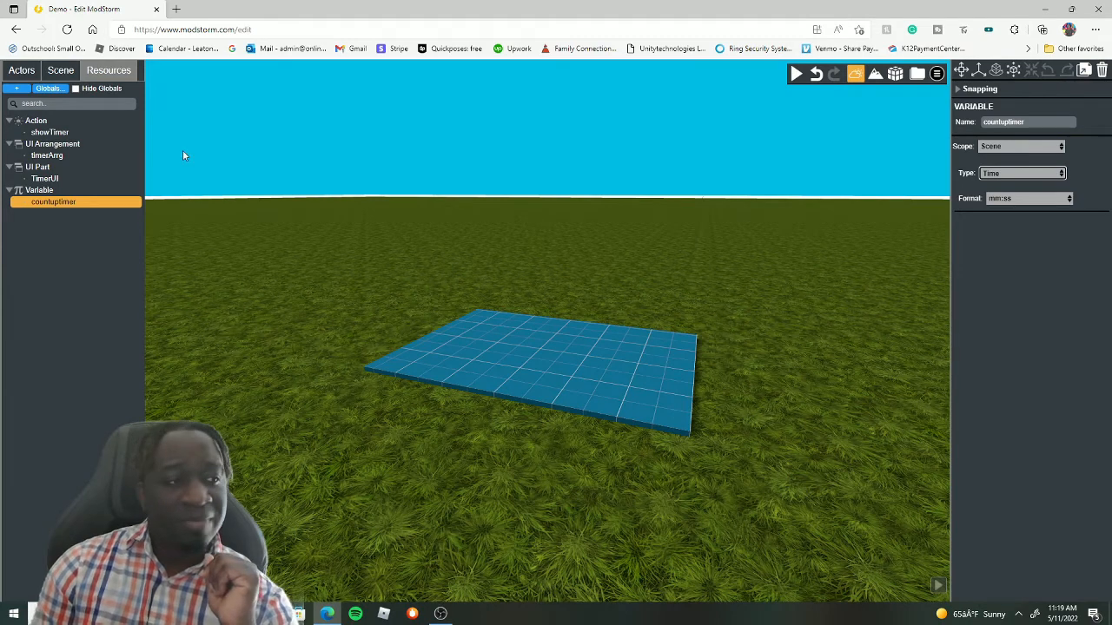
Add a Timer - Start command to the showTimer action, using the countuptimer variable and leaving Is Countdown off
{"action": "left_click", "coordinate": [49, 132]}
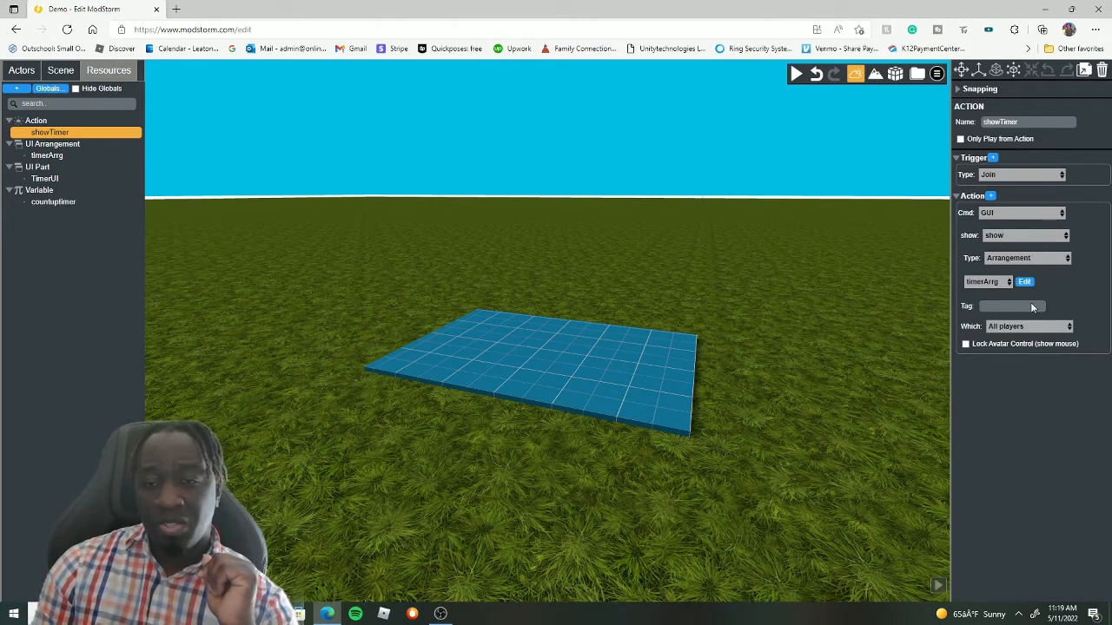
{"action": "mouse_move", "coordinate": [993, 198]}
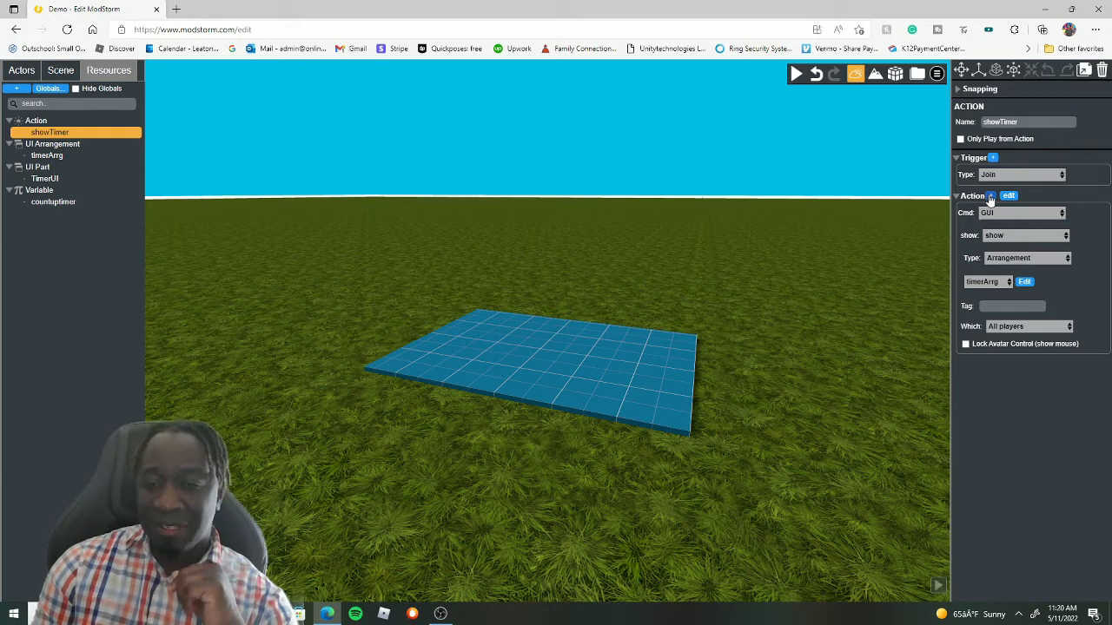
{"action": "left_click", "coordinate": [990, 198]}
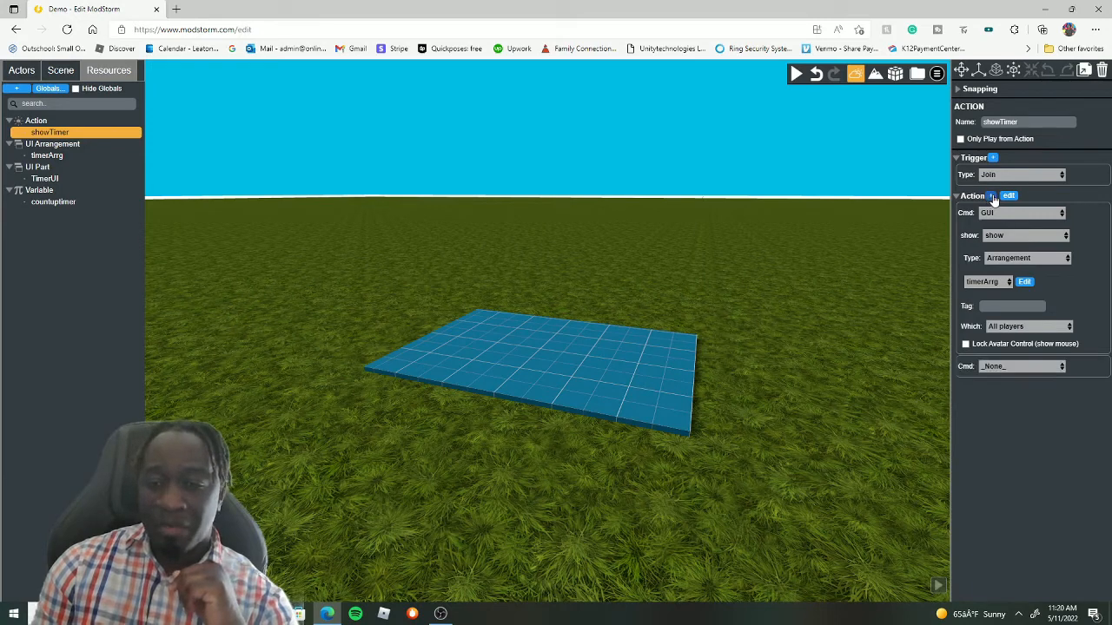
{"action": "left_click", "coordinate": [1012, 368]}
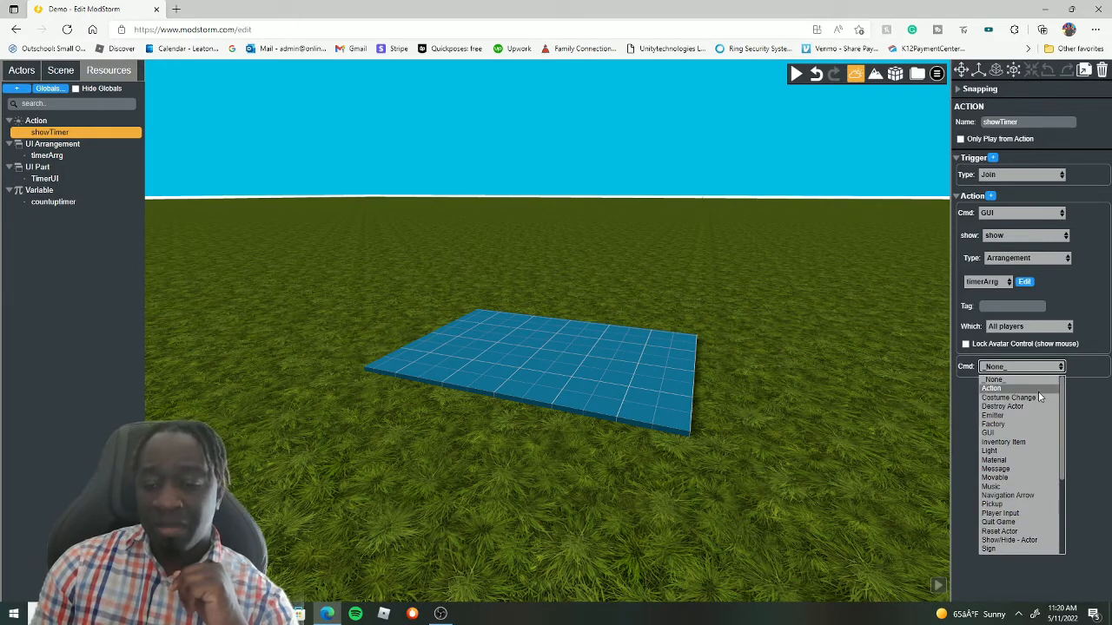
{"action": "scroll", "coordinate": [1034, 399], "scroll_direction": "down", "scroll_amount": 3}
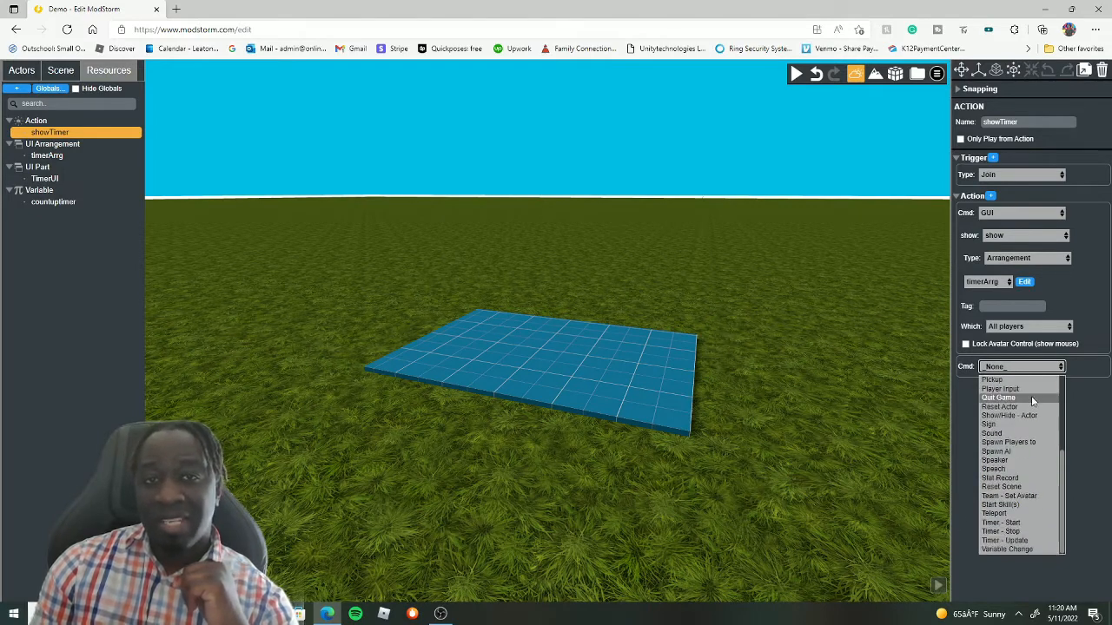
{"action": "left_click", "coordinate": [1019, 524]}
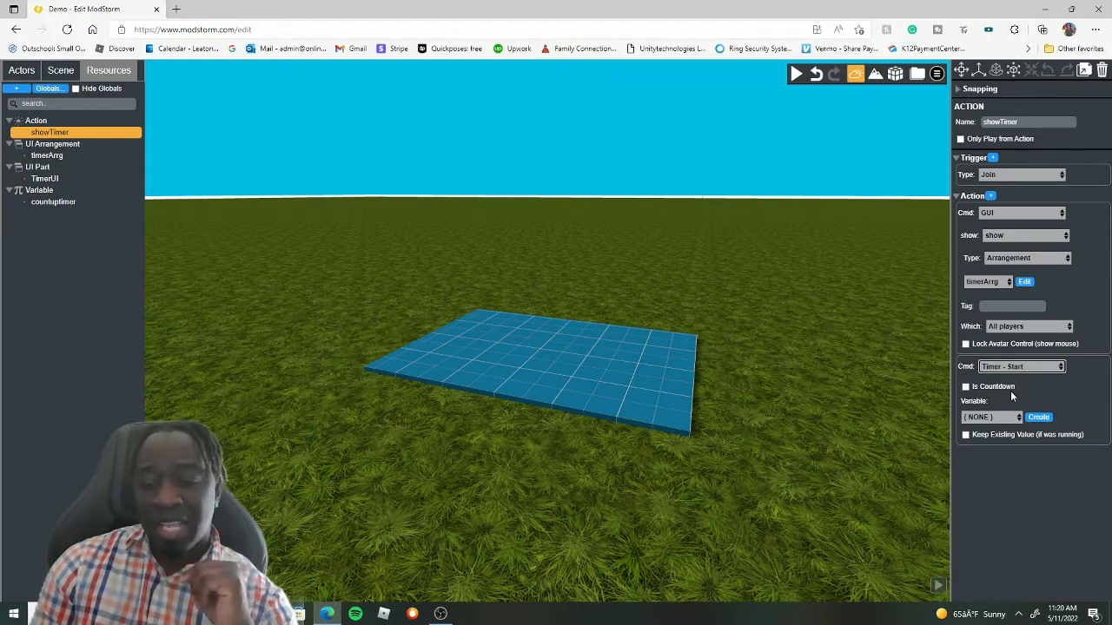
{"action": "left_click", "coordinate": [990, 417]}
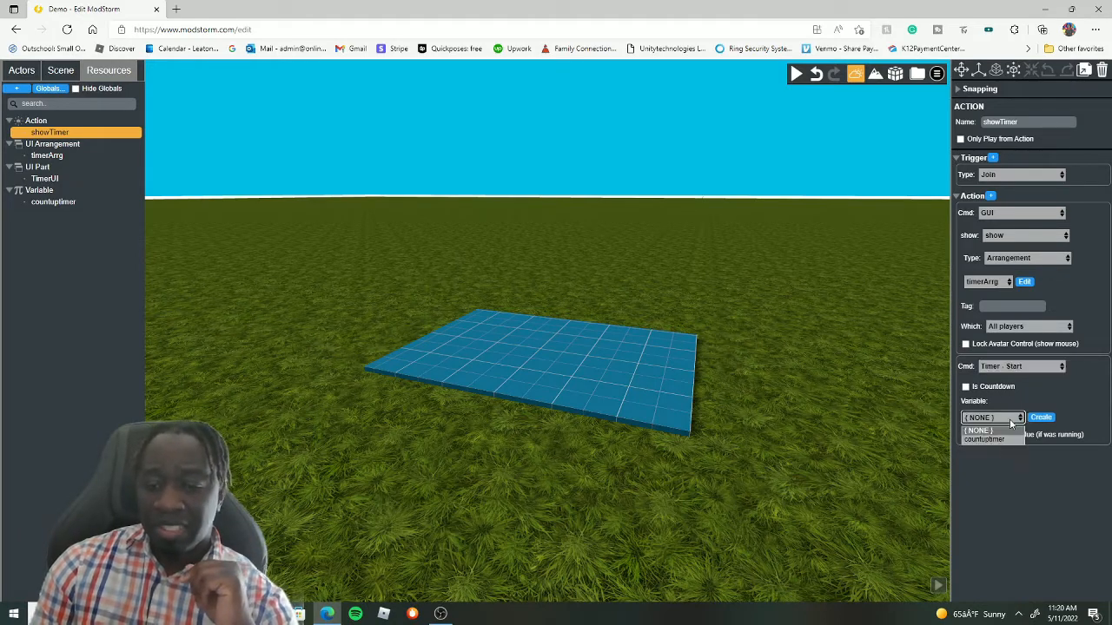
{"action": "left_click", "coordinate": [982, 439]}
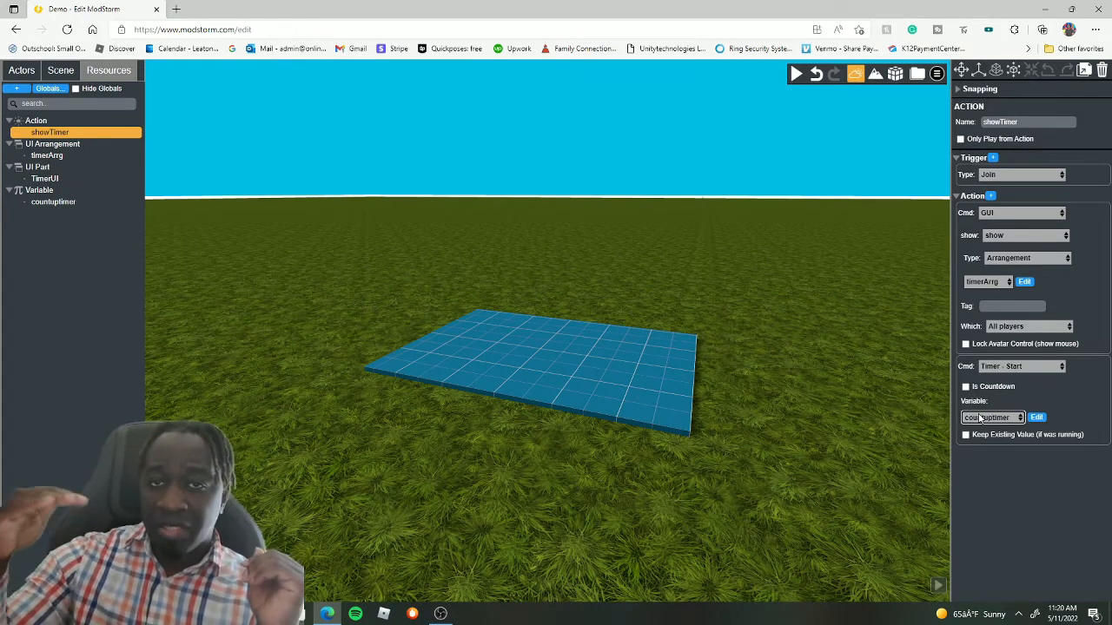
Review the timerArrg arrangement, playtest the scene to check that the timer counts up, and return to the editor
{"action": "left_click", "coordinate": [48, 156]}
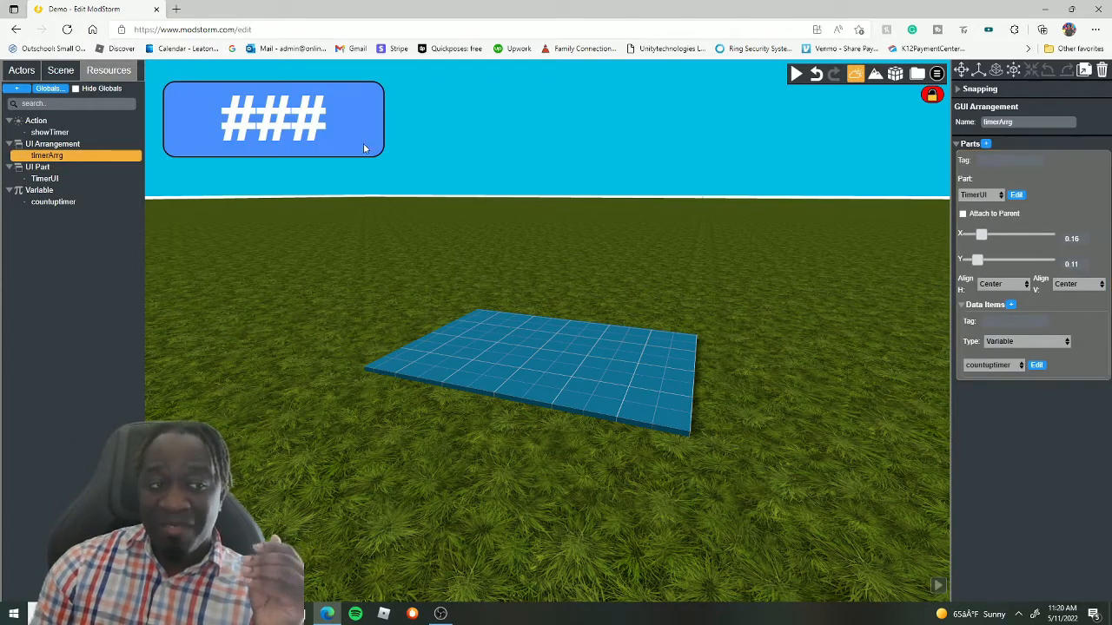
{"action": "left_click", "coordinate": [796, 75]}
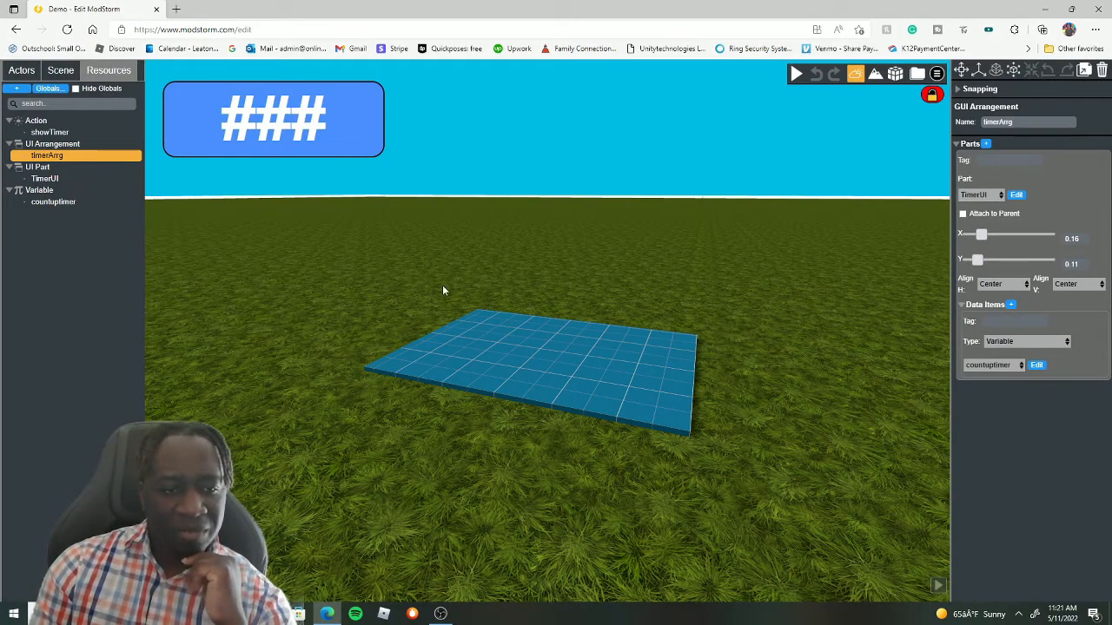
Add a move key with a Y value of 5 to the blue floor block's key-frame animation
{"action": "left_click", "coordinate": [57, 71]}
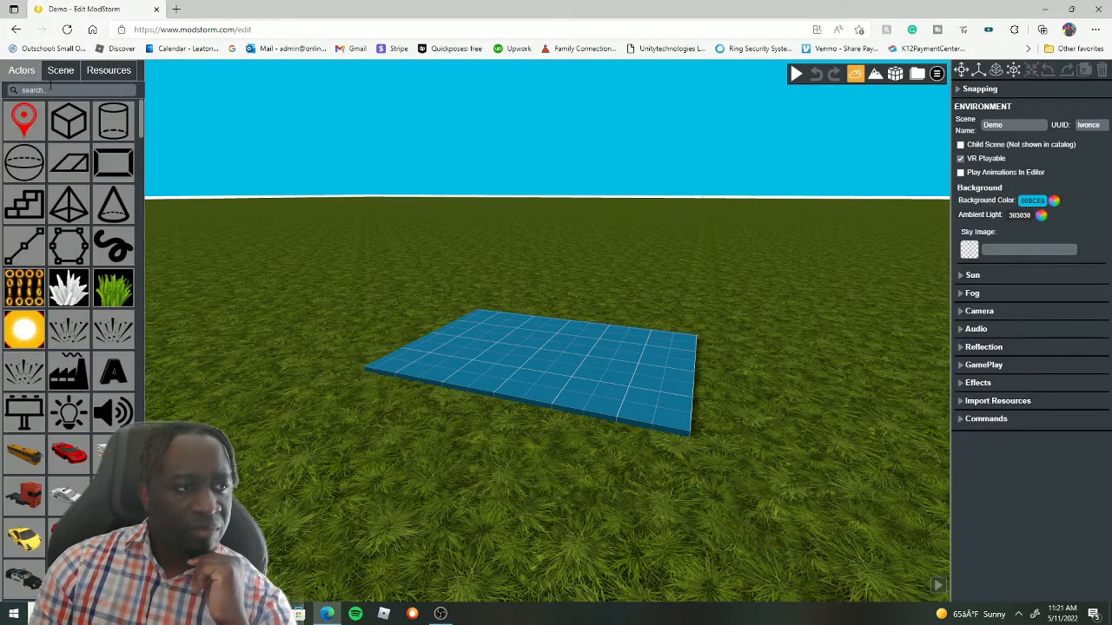
{"action": "left_click_drag", "start_coordinate": [401, 271], "coordinate": [544, 280]}
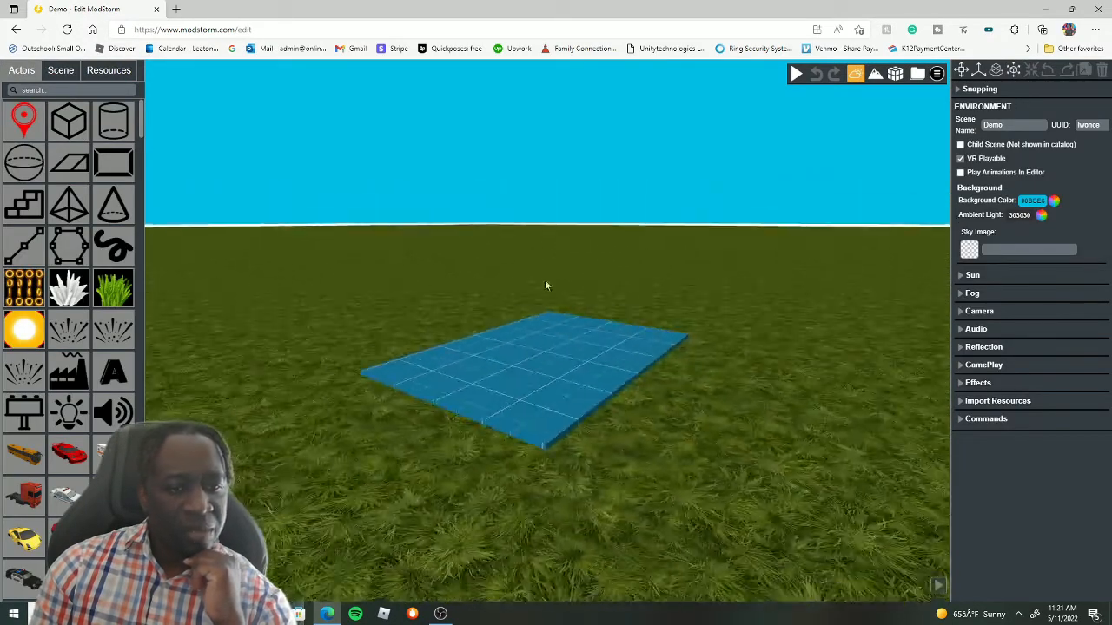
{"action": "left_click", "coordinate": [557, 338]}
{"action": "scroll", "coordinate": [1014, 360], "scroll_direction": "down", "scroll_amount": 1}
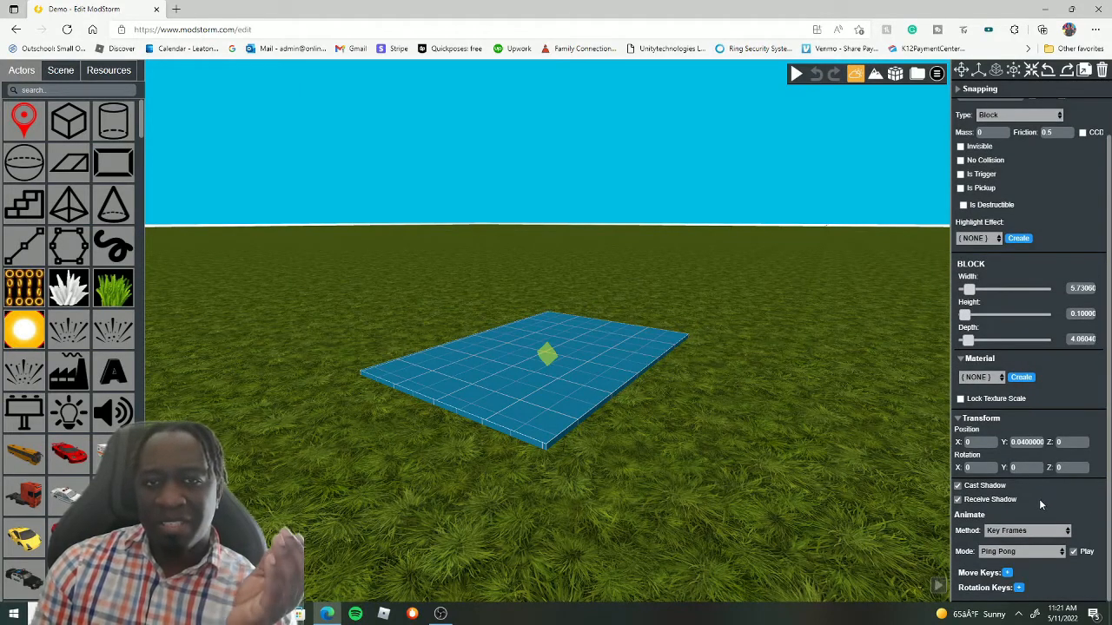
{"action": "left_click", "coordinate": [1007, 572]}
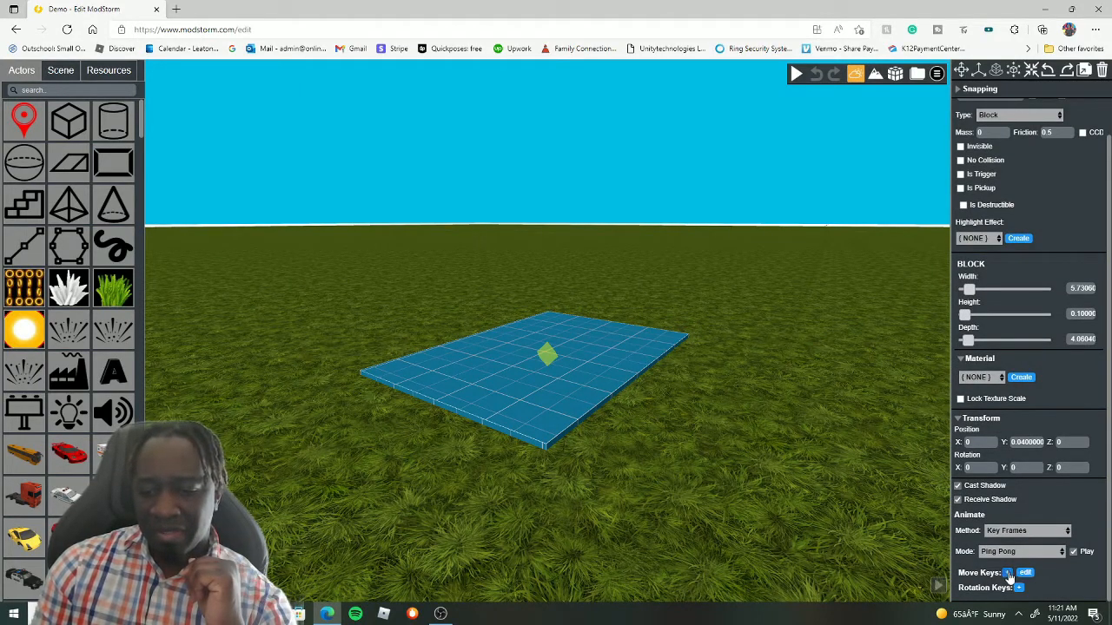
{"action": "left_click", "coordinate": [1025, 573]}
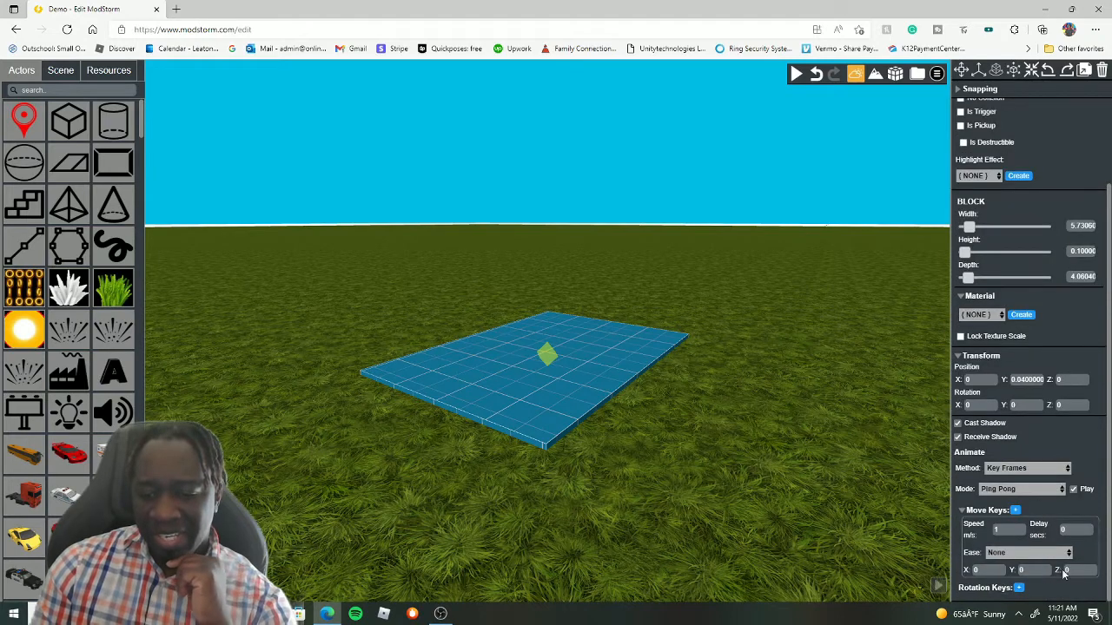
{"action": "left_click", "coordinate": [1032, 570]}
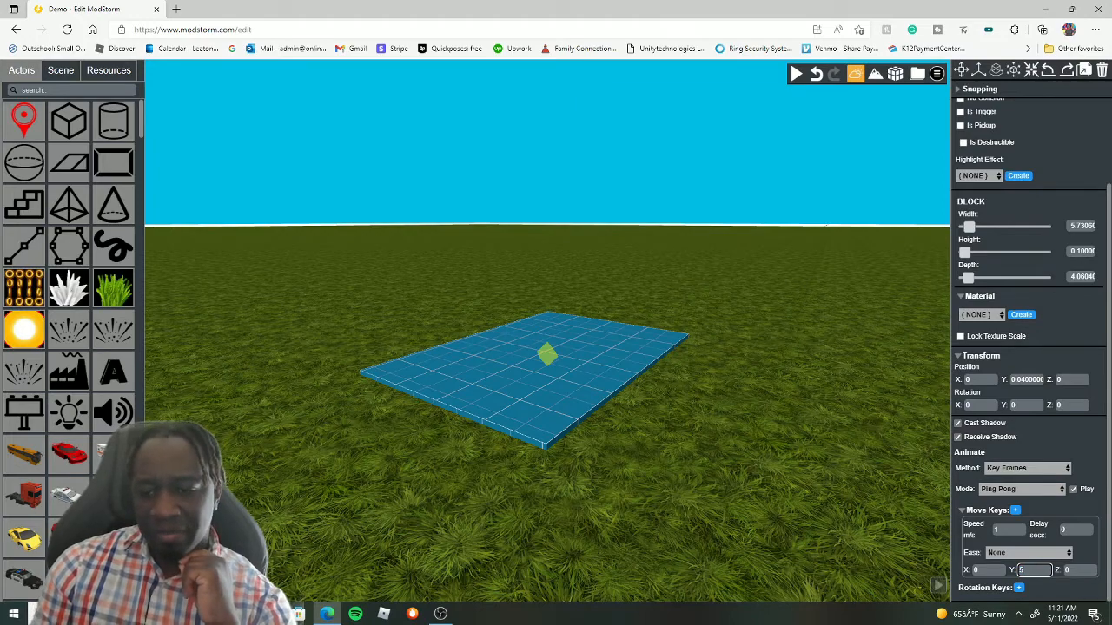
Playtest the scene to check the block's movement together with the running timer, and return to the editor
{"action": "left_click", "coordinate": [795, 73]}
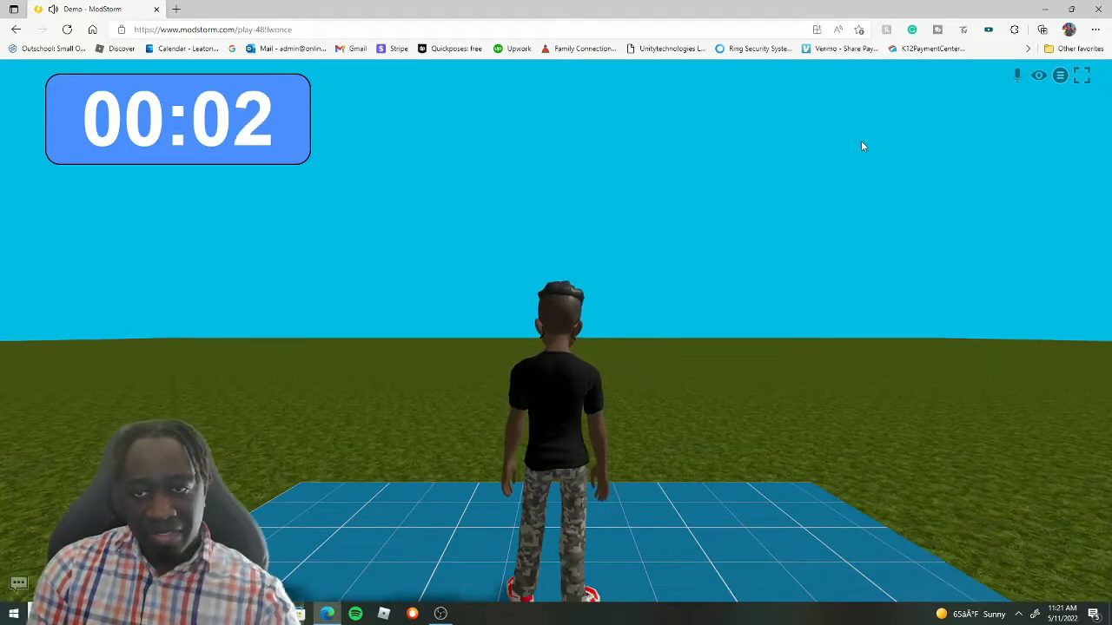
{"action": "left_click", "coordinate": [1059, 76]}
{"action": "left_click", "coordinate": [1086, 143]}
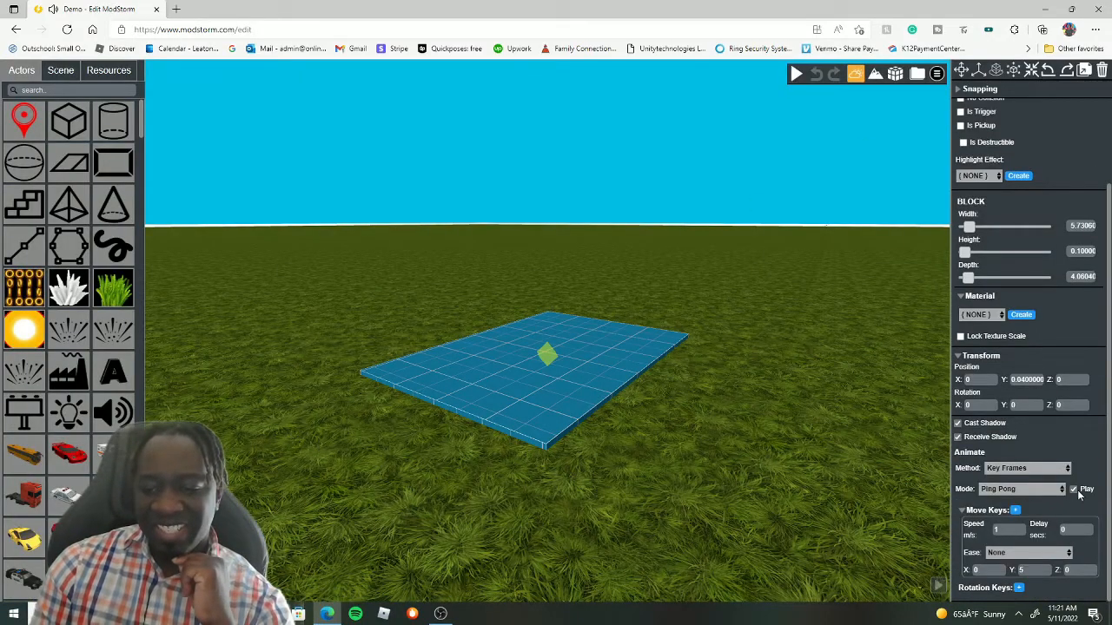
Turn off the Play option of the blue block's animation and playtest the scene again
{"action": "left_click", "coordinate": [1073, 489]}
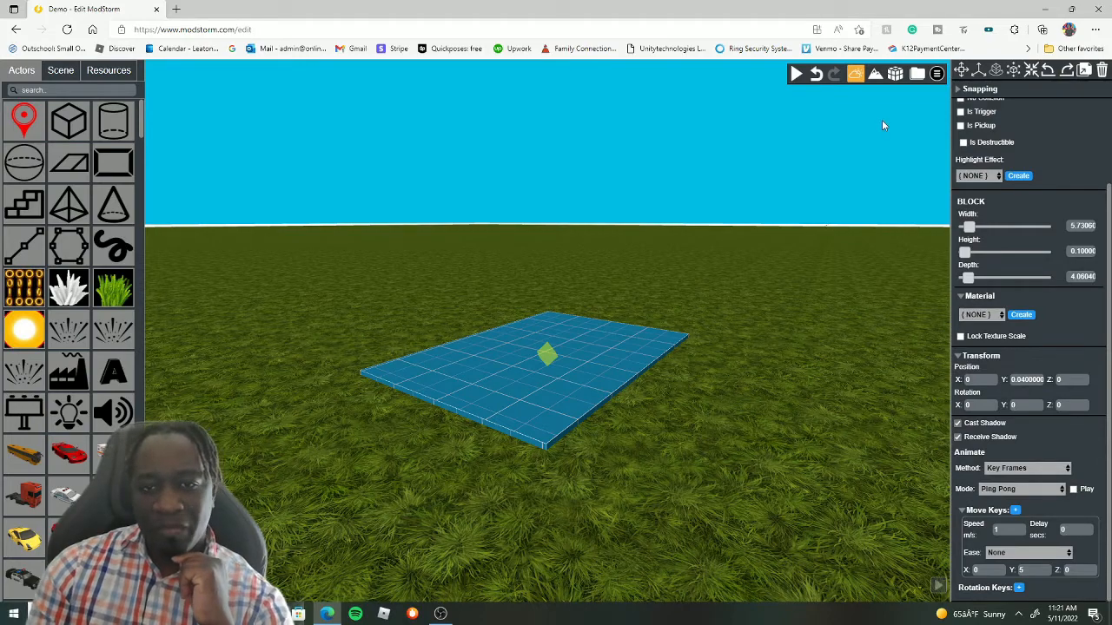
{"action": "left_click", "coordinate": [795, 77]}
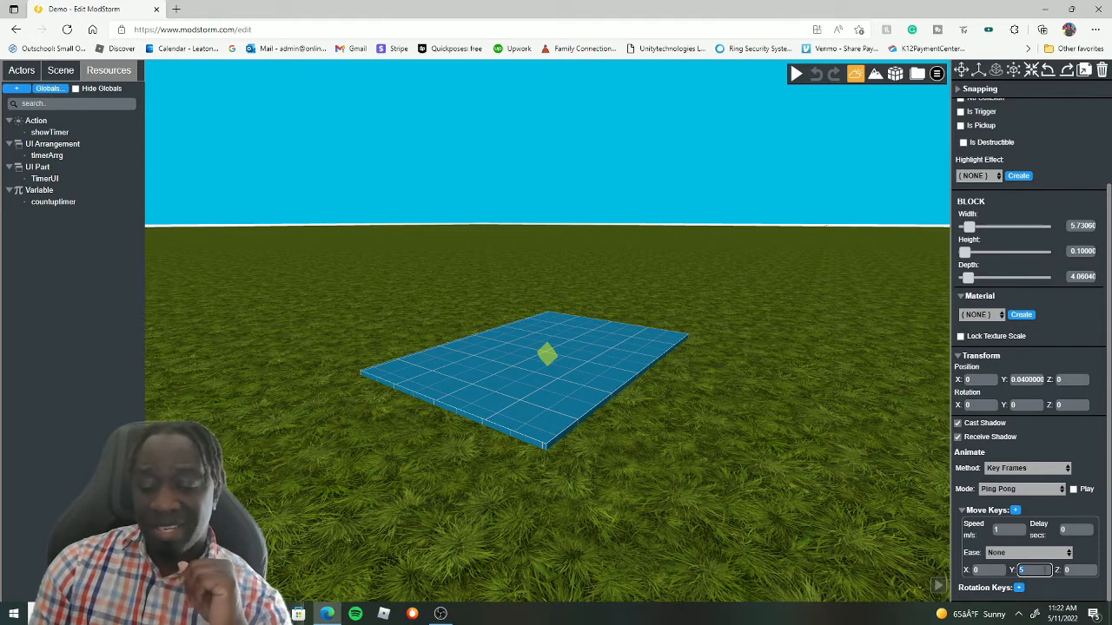
Set the blue block's animation mode to Hold at Ends and lower the block to a Y position of about -0.02
{"action": "left_click", "coordinate": [1083, 492]}
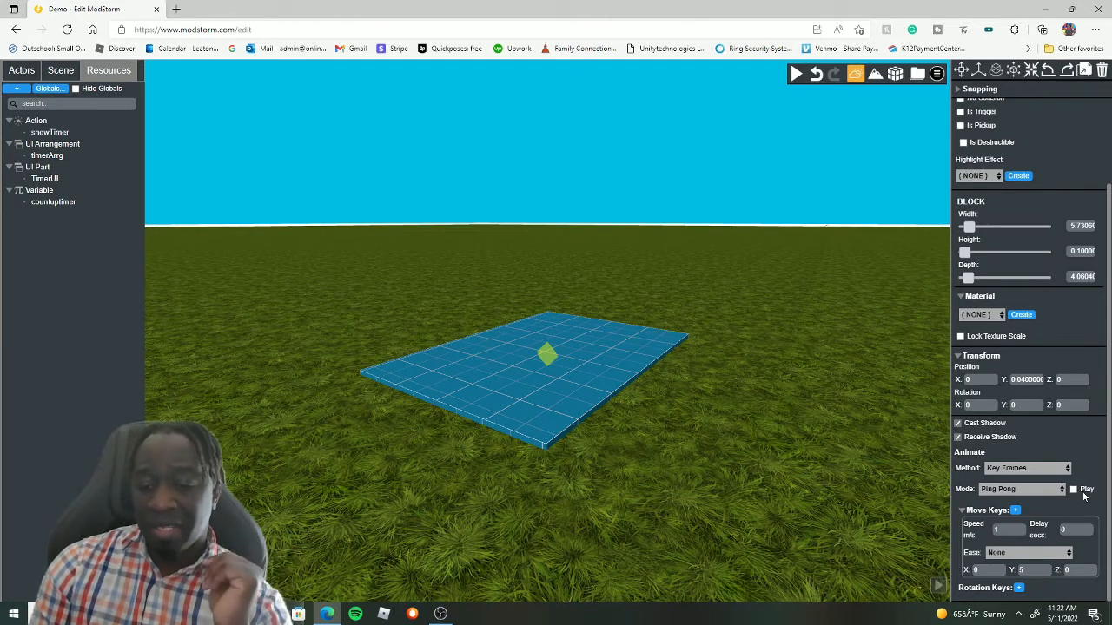
{"action": "left_click", "coordinate": [1019, 490]}
{"action": "left_click", "coordinate": [1009, 524]}
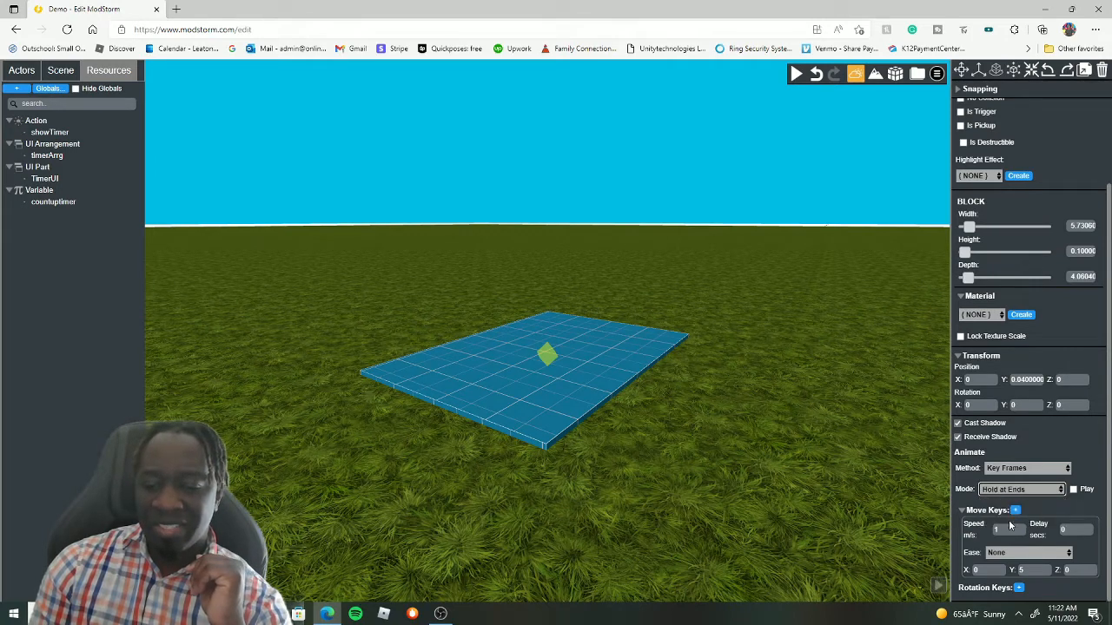
{"action": "mouse_move", "coordinate": [1012, 513]}
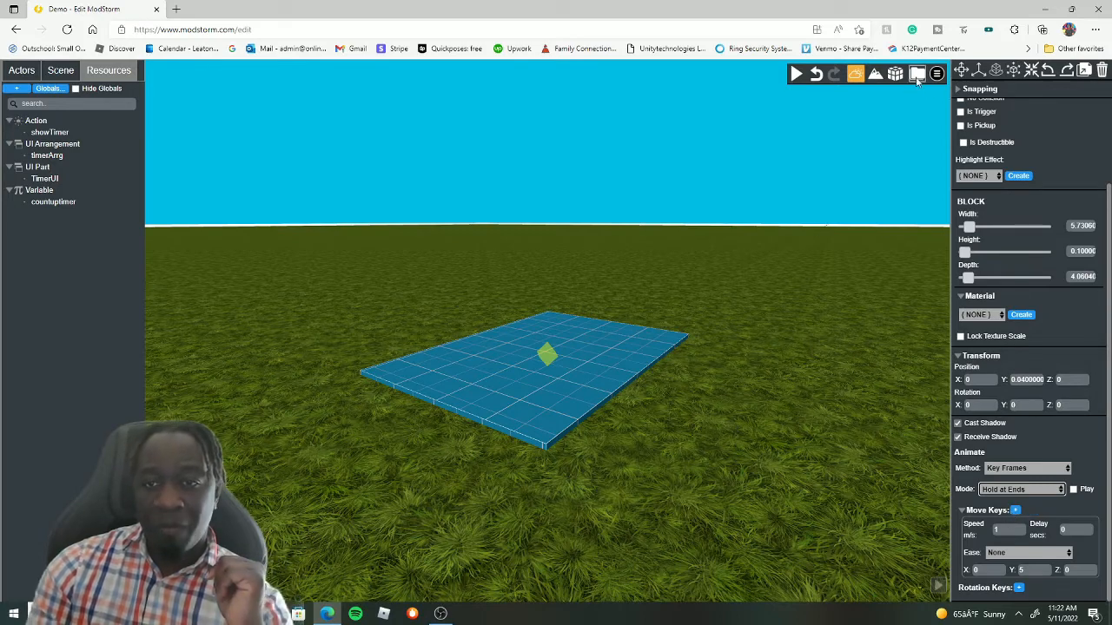
{"action": "left_click", "coordinate": [556, 323]}
{"action": "mouse_move", "coordinate": [547, 306]}
{"action": "left_mouse_down"}
{"action": "mouse_move", "coordinate": [548, 189]}
{"action": "mouse_move", "coordinate": [539, 303]}
{"action": "left_mouse_up"}
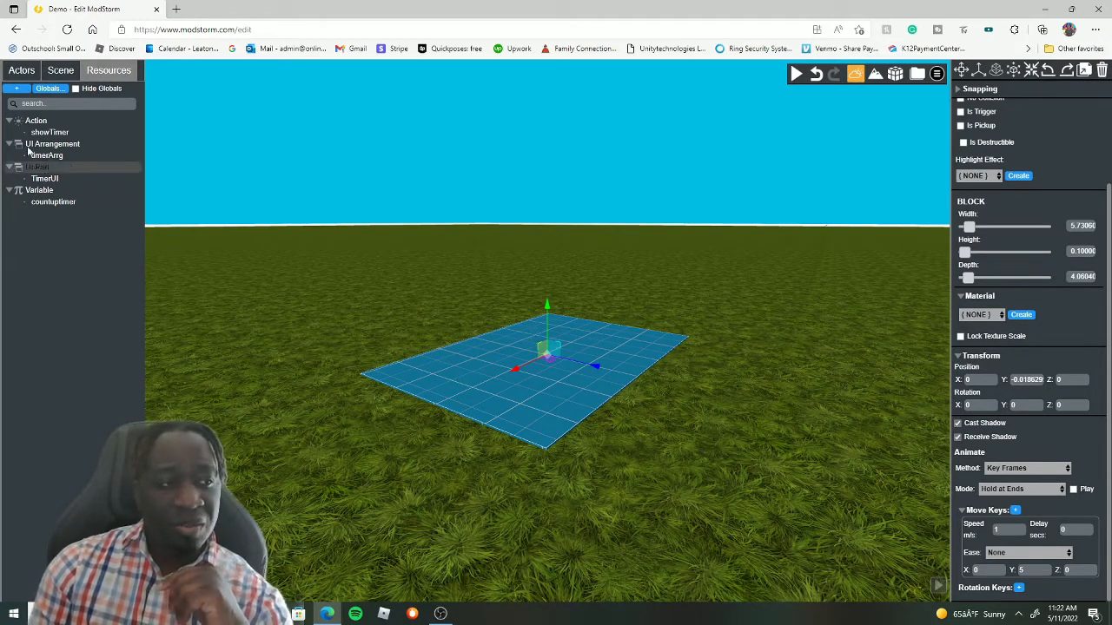
Create a new action resource and name it animate_end_timer
{"action": "left_click", "coordinate": [36, 120]}
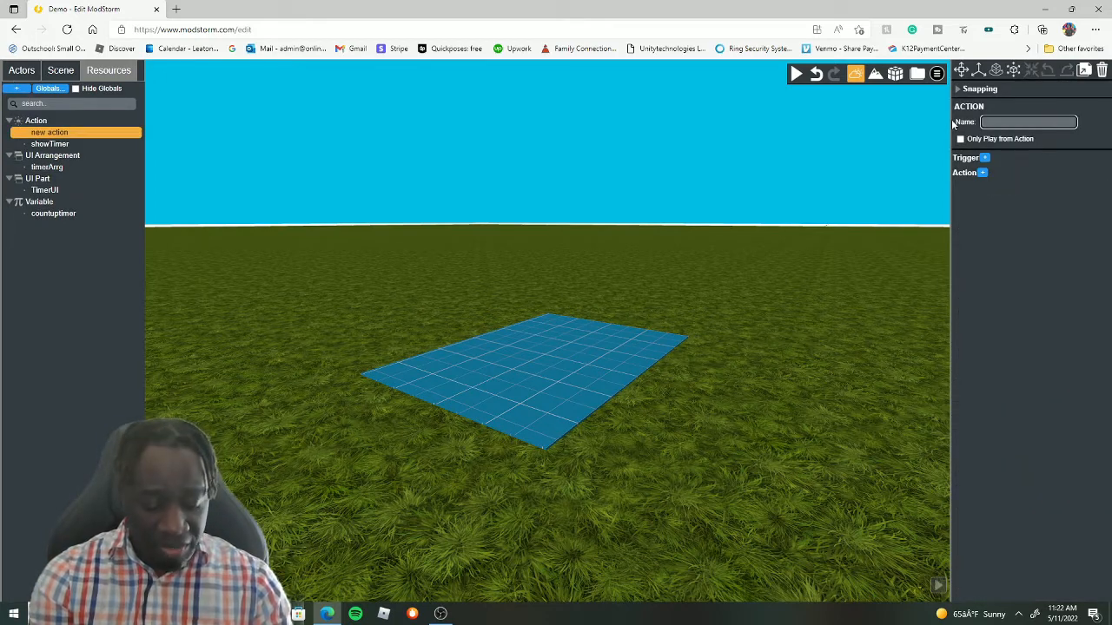
{"action": "type", "text": "animal"}
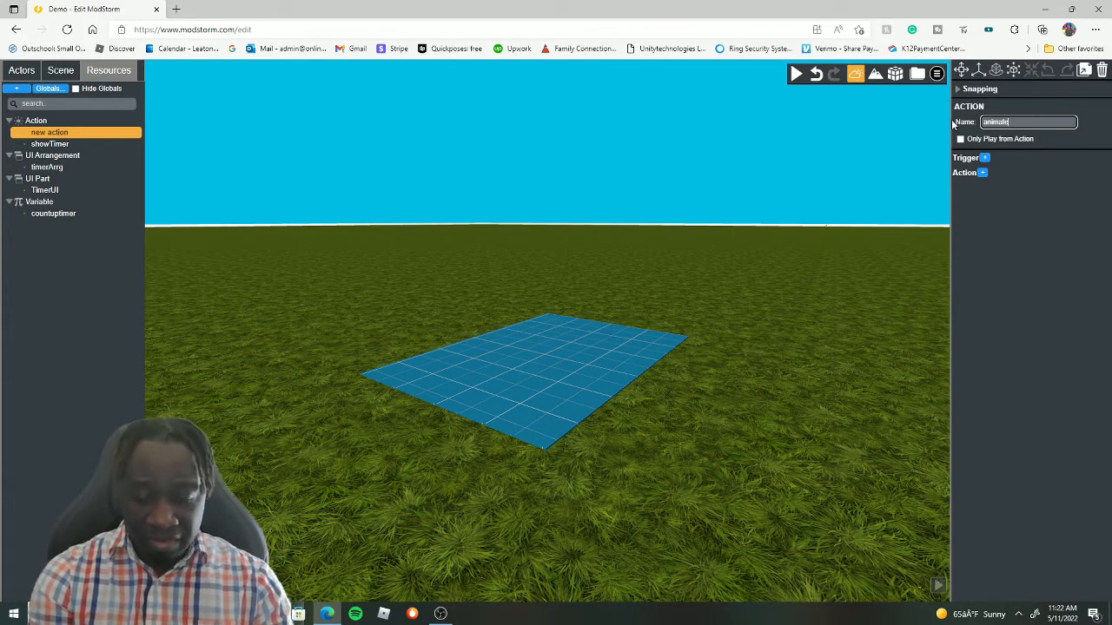
{"action": "type", "text": "e_"}
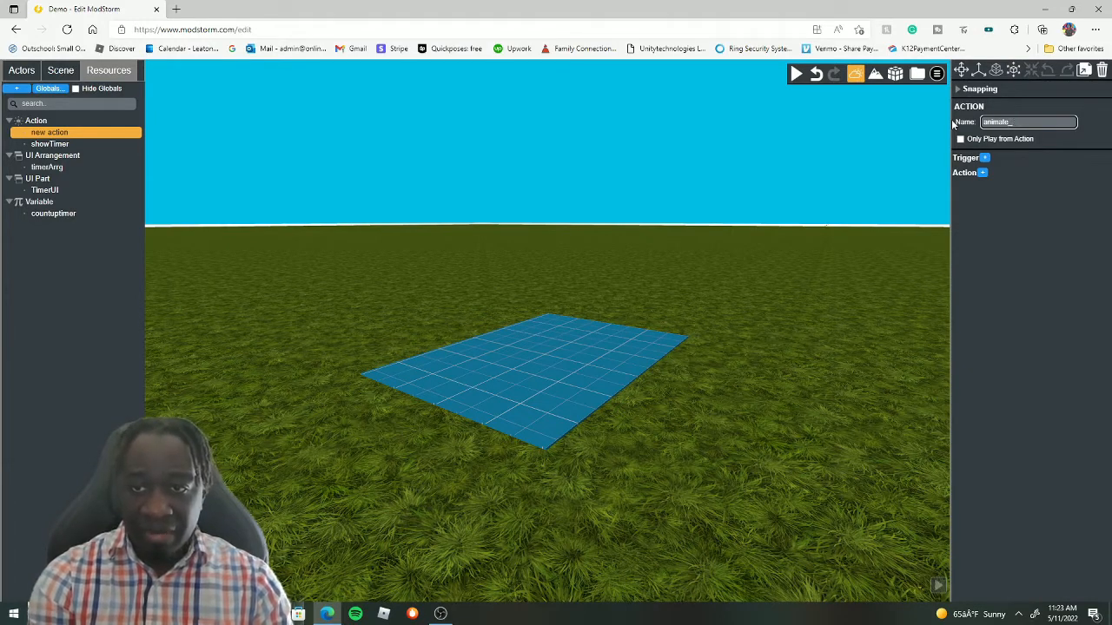
{"action": "type", "text": "end-lim"}
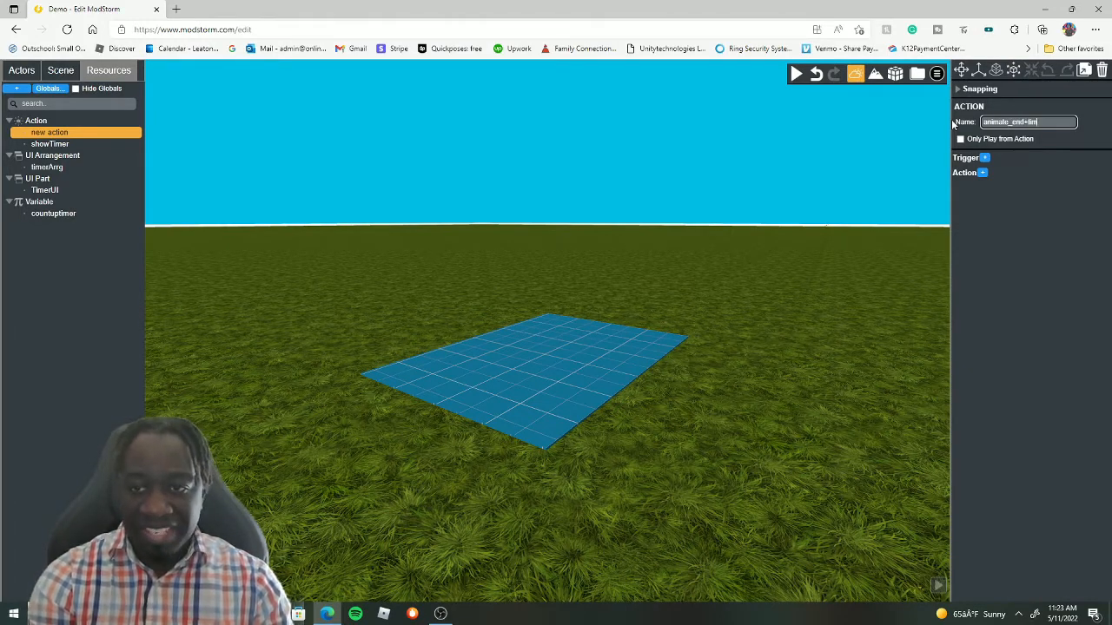
{"action": "type", "text": "_"}
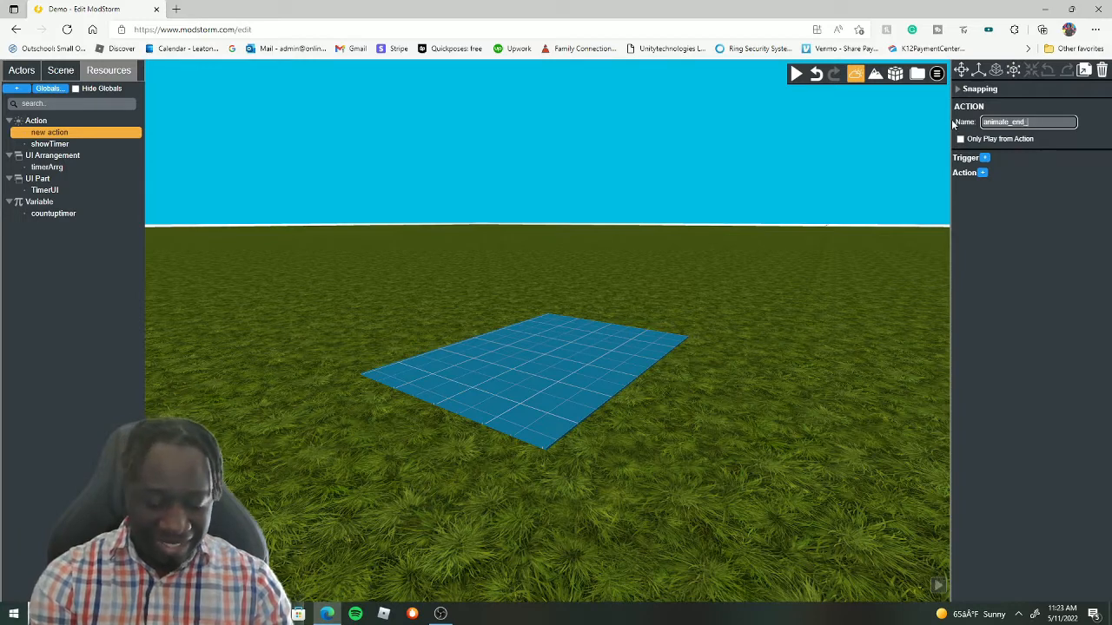
{"action": "type", "text": "timer"}
{"action": "key", "text": "Return"}
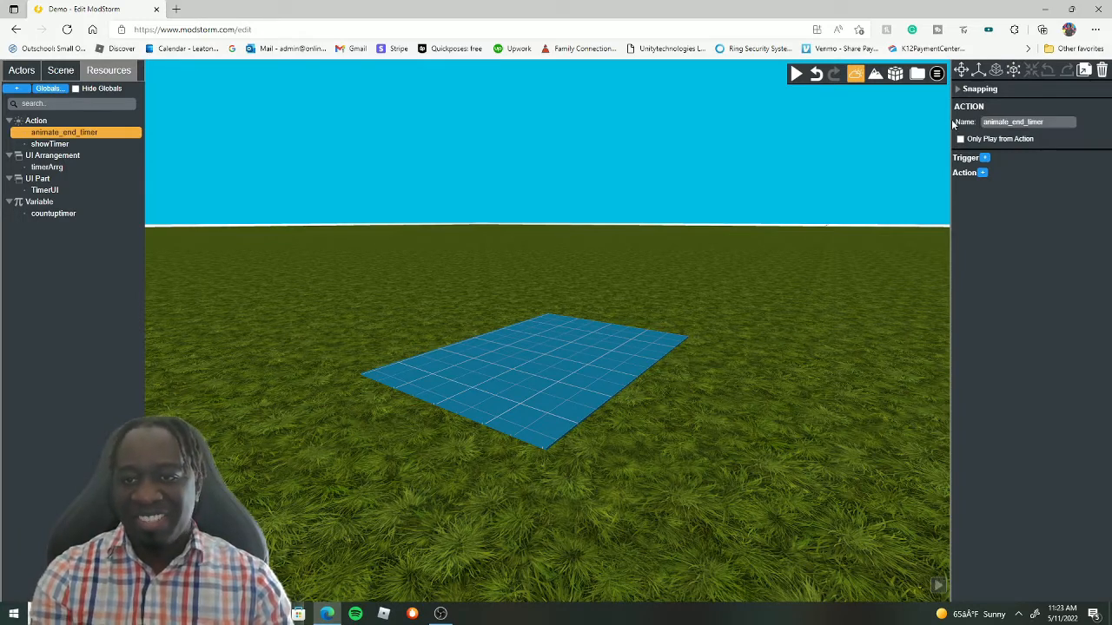
Add a trigger to the animate_end_timer action and set its type to If Variable
{"action": "key", "text": "F11"}
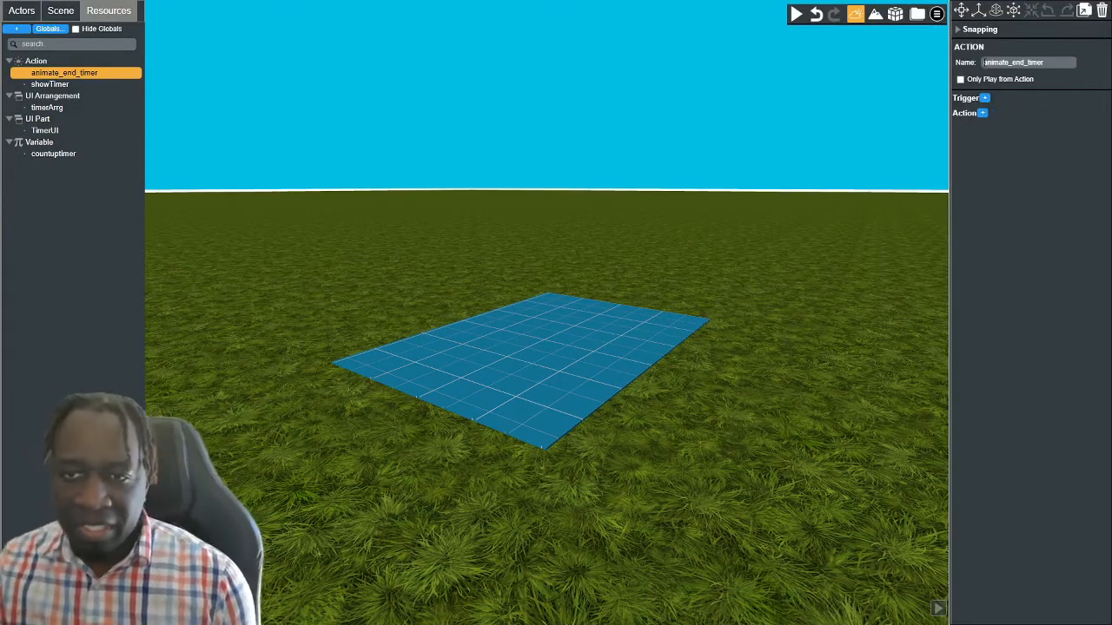
{"action": "mouse_move", "coordinate": [985, 98]}
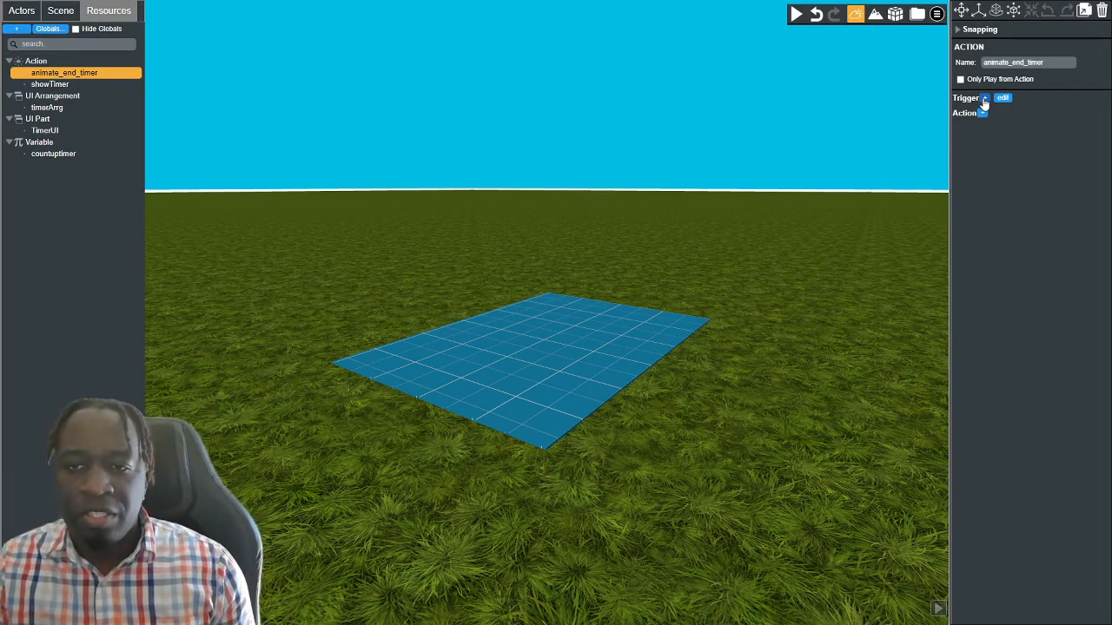
{"action": "left_click", "coordinate": [985, 99]}
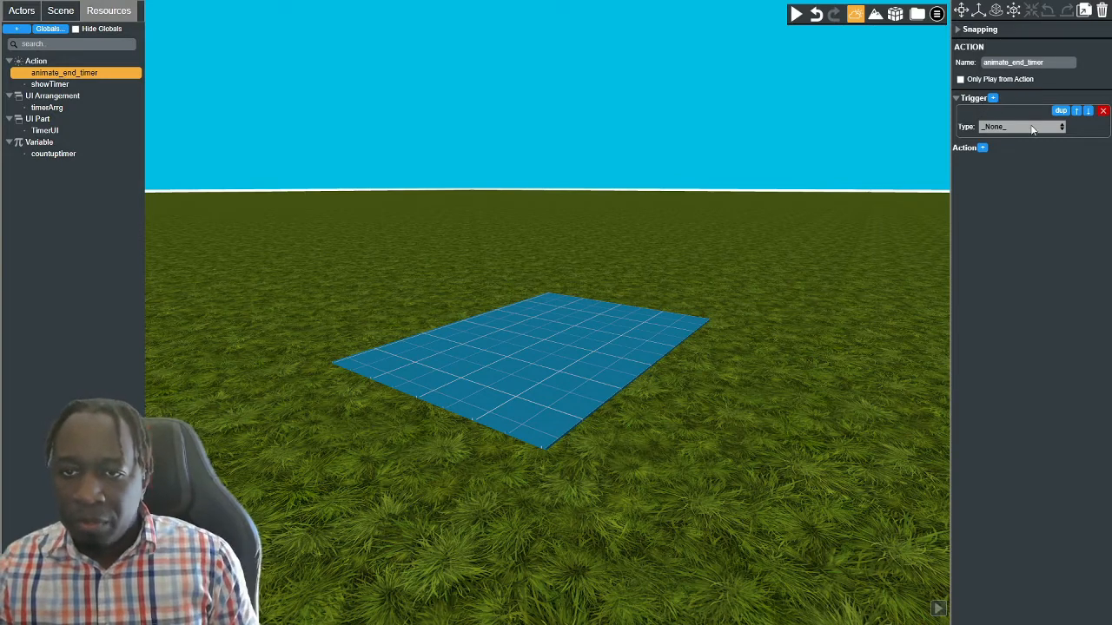
{"action": "left_click", "coordinate": [1057, 127]}
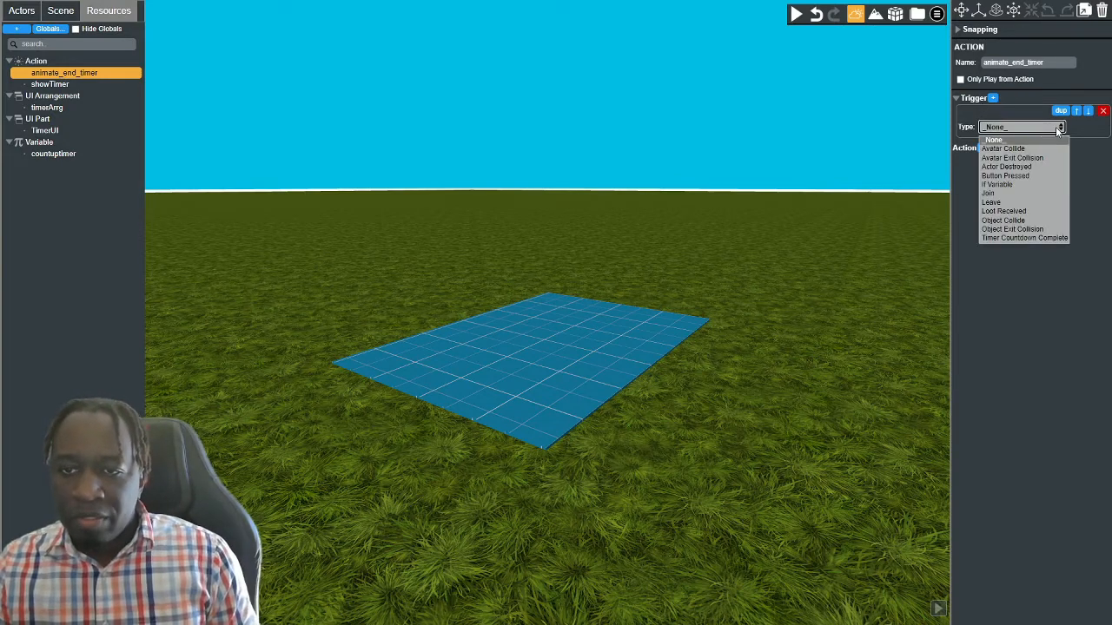
{"action": "left_click", "coordinate": [1006, 185]}
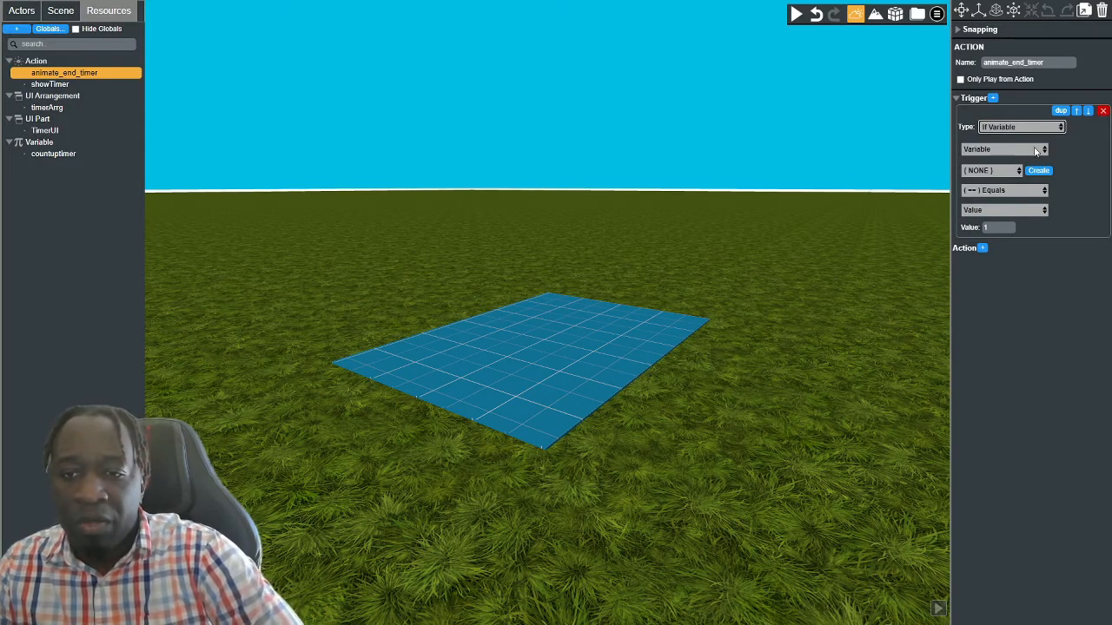
Set the trigger condition to the countuptimer variable being greater than or equal to a value of 10
{"action": "left_click", "coordinate": [991, 170]}
{"action": "left_click", "coordinate": [991, 193]}
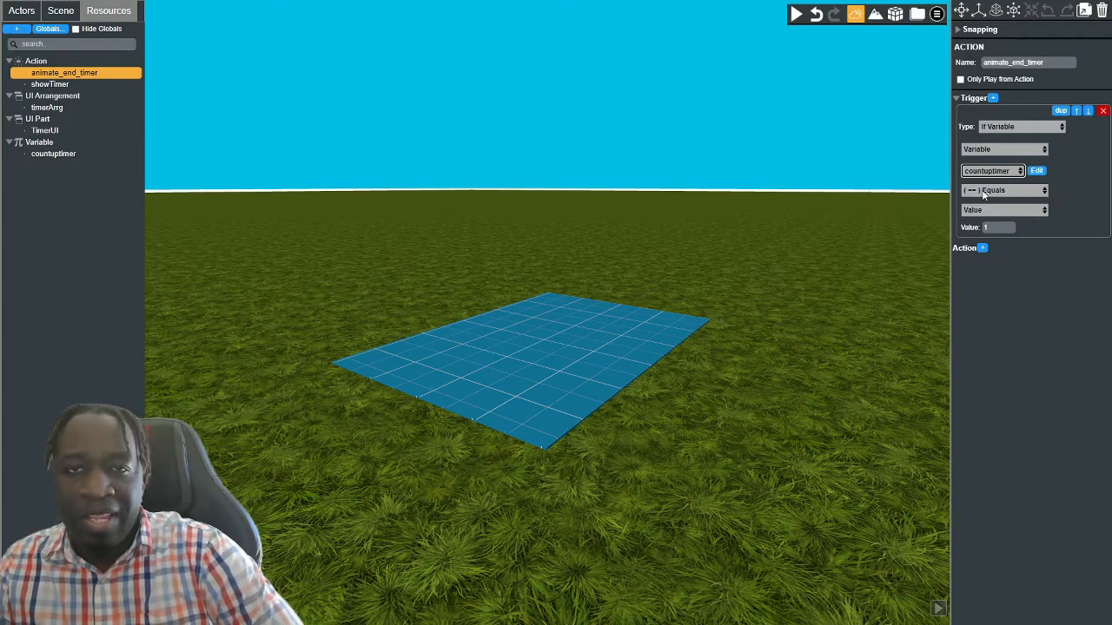
{"action": "left_click", "coordinate": [1042, 192]}
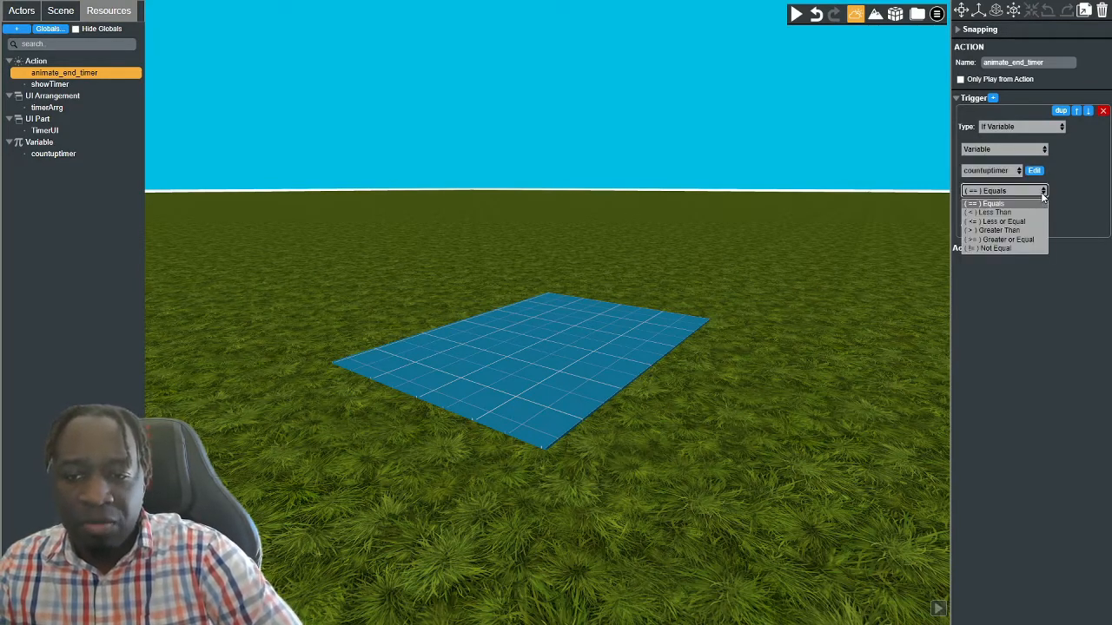
{"action": "left_click", "coordinate": [999, 239]}
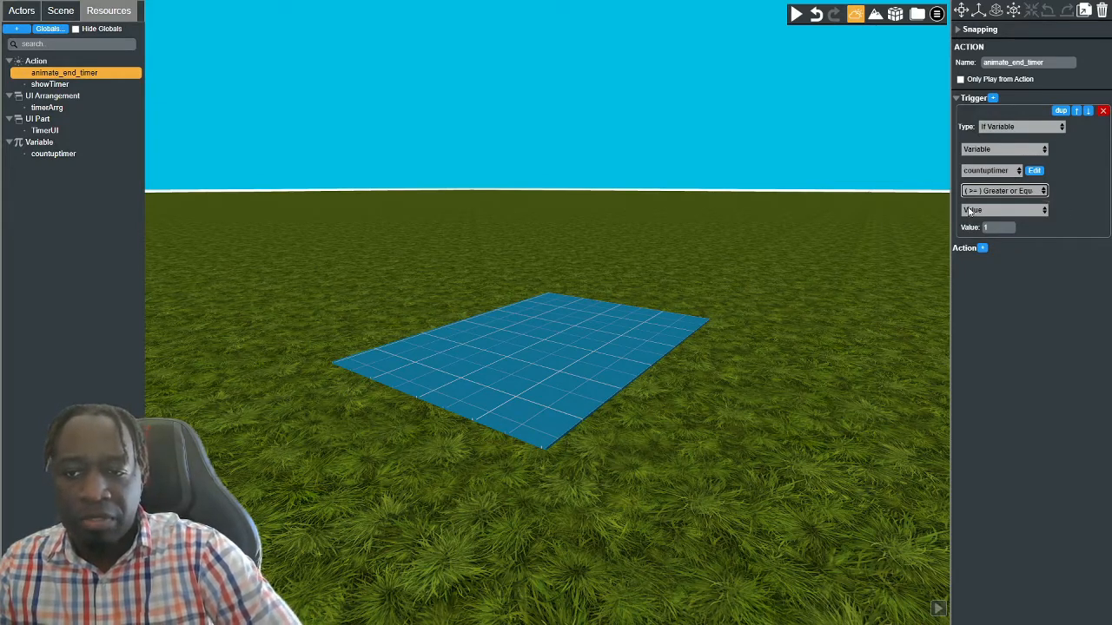
{"action": "left_click", "coordinate": [995, 211]}
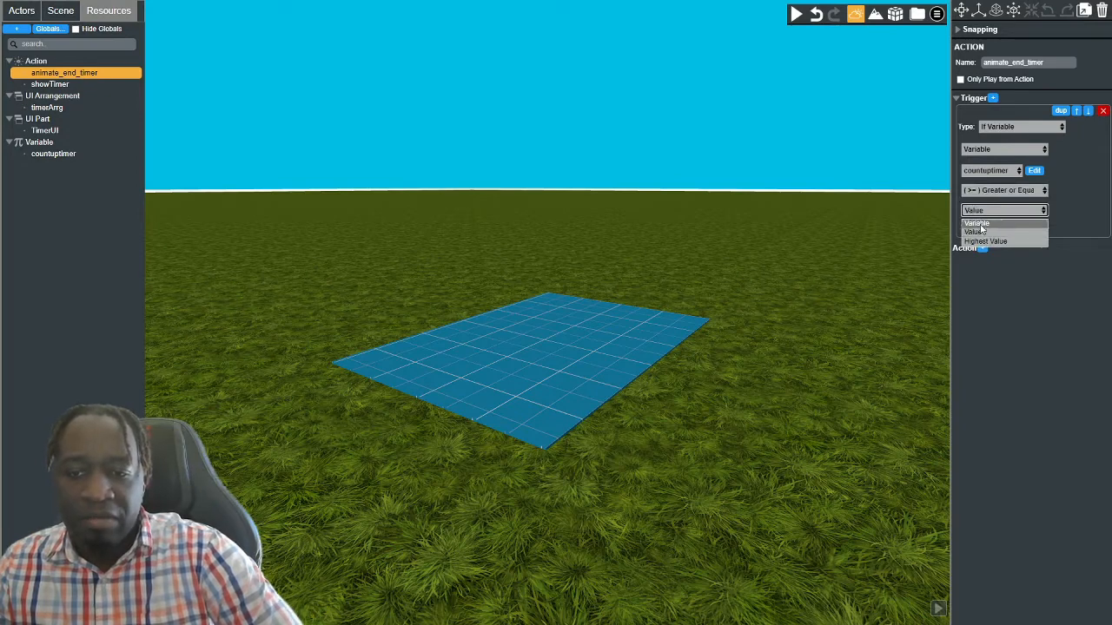
{"action": "left_click", "coordinate": [996, 231]}
{"action": "left_click", "coordinate": [997, 228]}
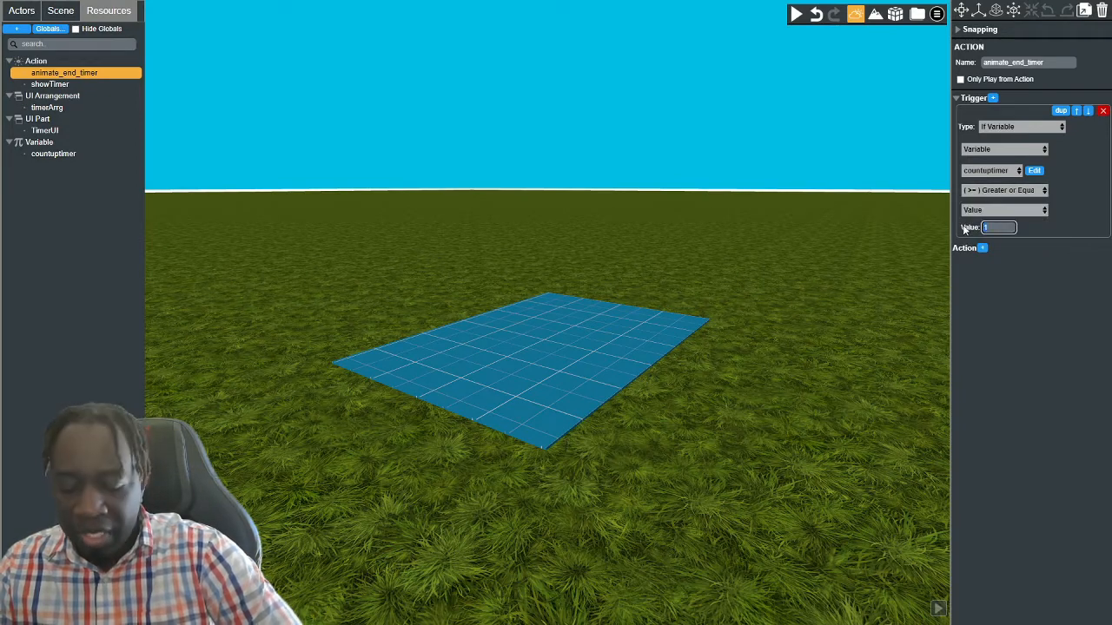
{"action": "type", "text": "10"}
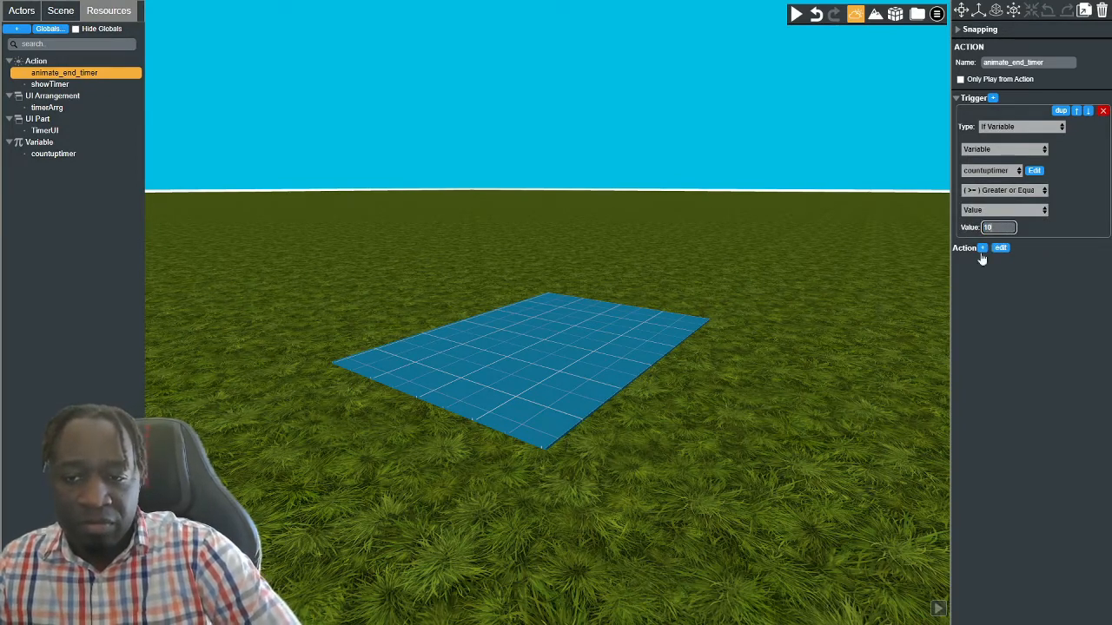
Add a Movable command to the animate_end_timer action
{"action": "left_click", "coordinate": [982, 248]}
{"action": "left_click", "coordinate": [1038, 279]}
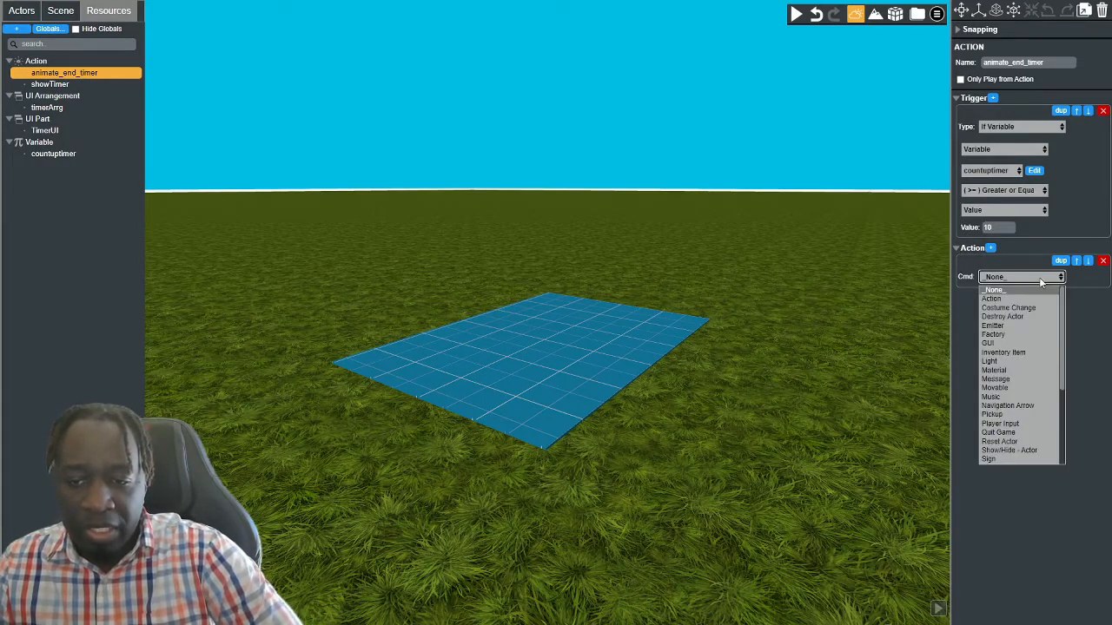
{"action": "left_click", "coordinate": [995, 387]}
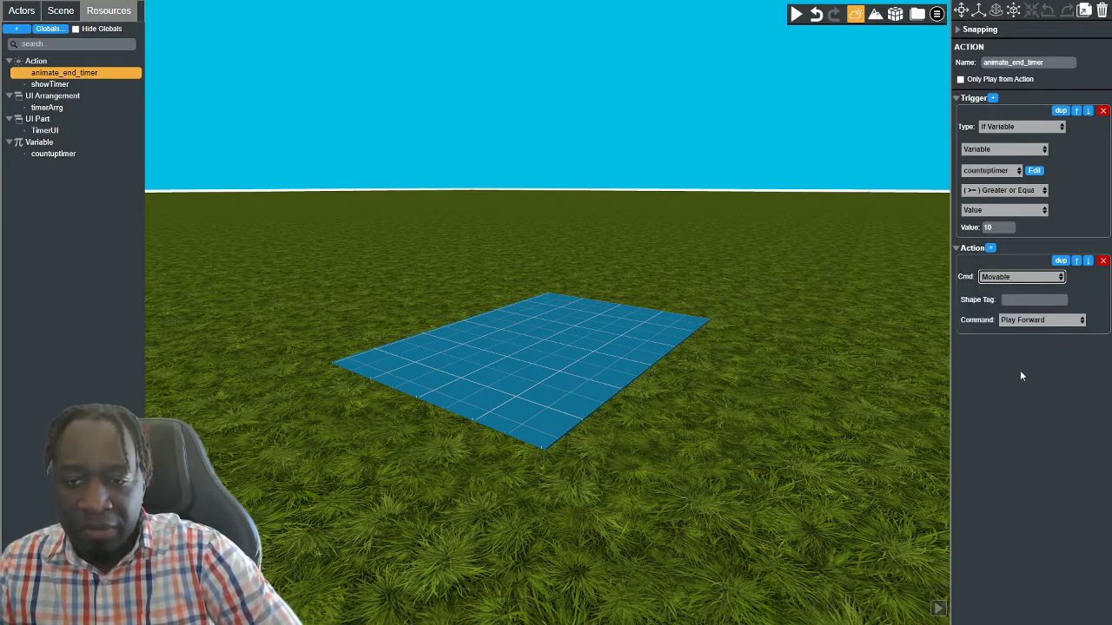
Check the blue block's tag and enter _box as the shape tag of the action's Movable command
{"action": "left_click", "coordinate": [581, 359]}
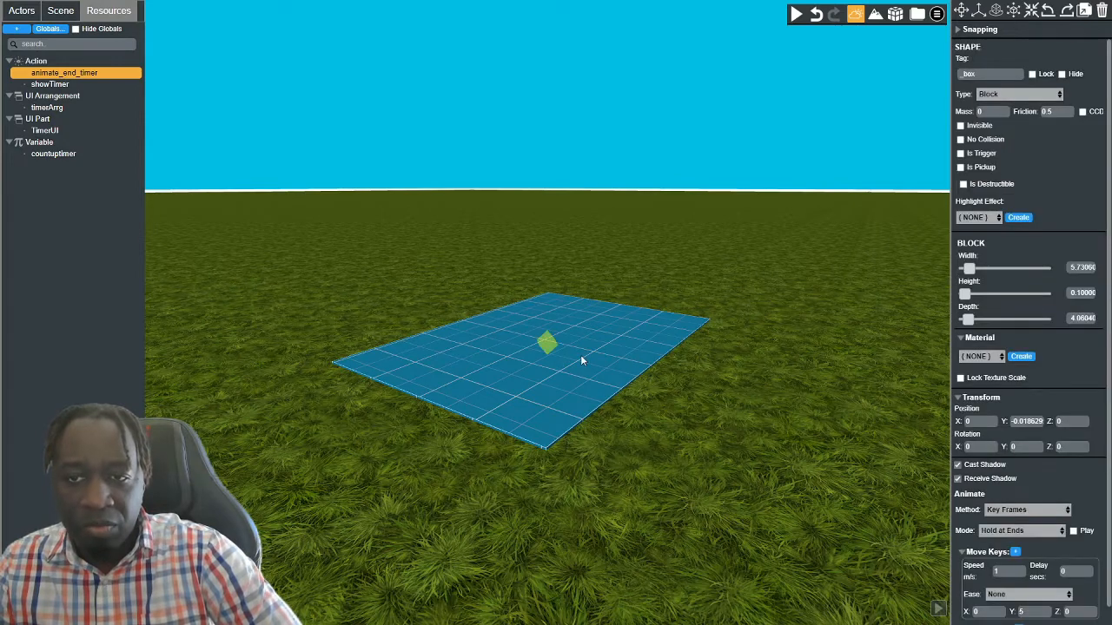
{"action": "double_click", "coordinate": [969, 74]}
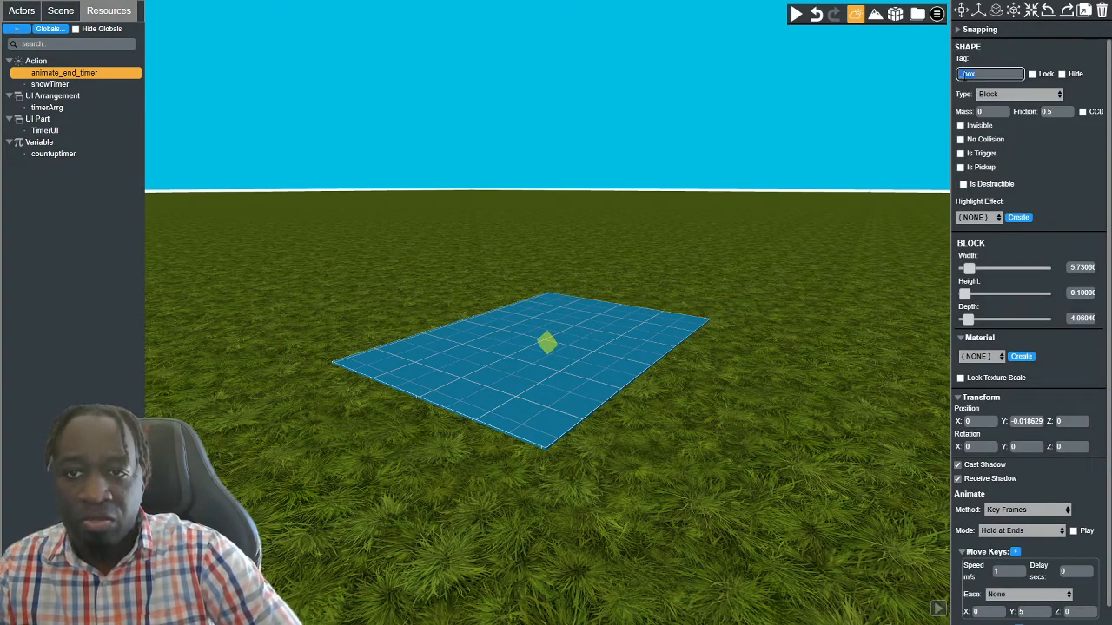
{"action": "scroll", "coordinate": [1007, 447], "scroll_direction": "down", "scroll_amount": 1}
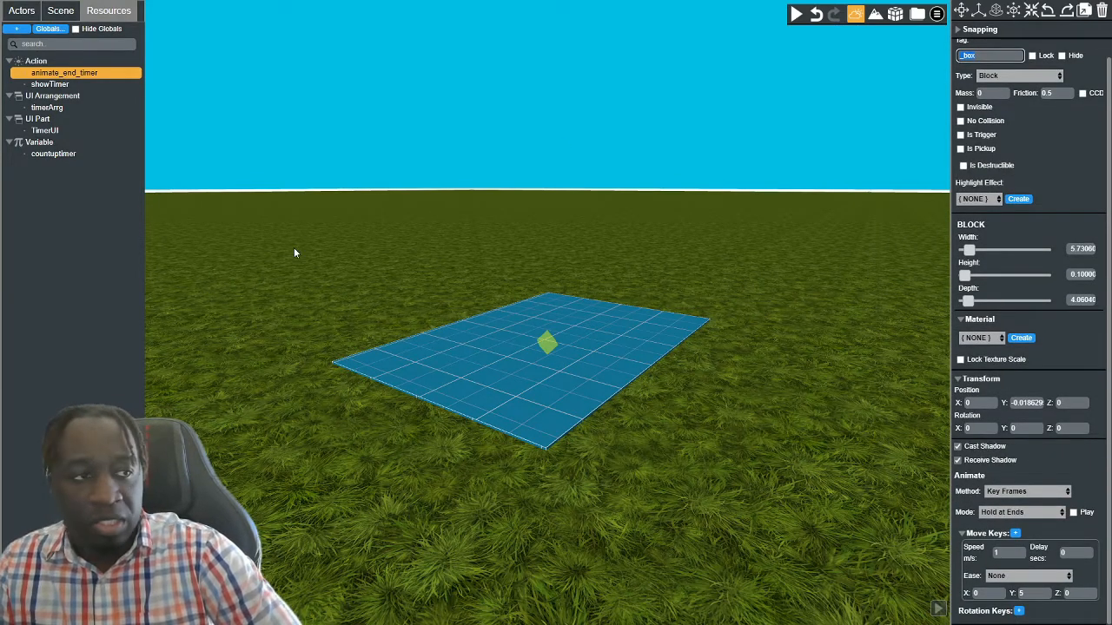
{"action": "left_click", "coordinate": [97, 77]}
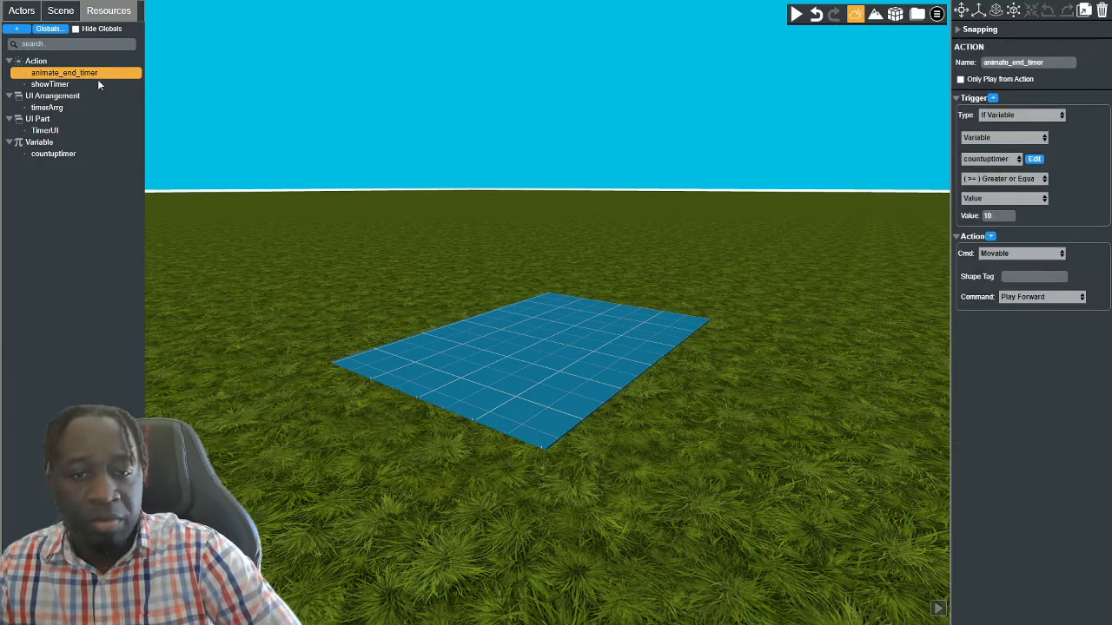
{"action": "left_click", "coordinate": [1032, 278]}
{"action": "type", "text": "_"}
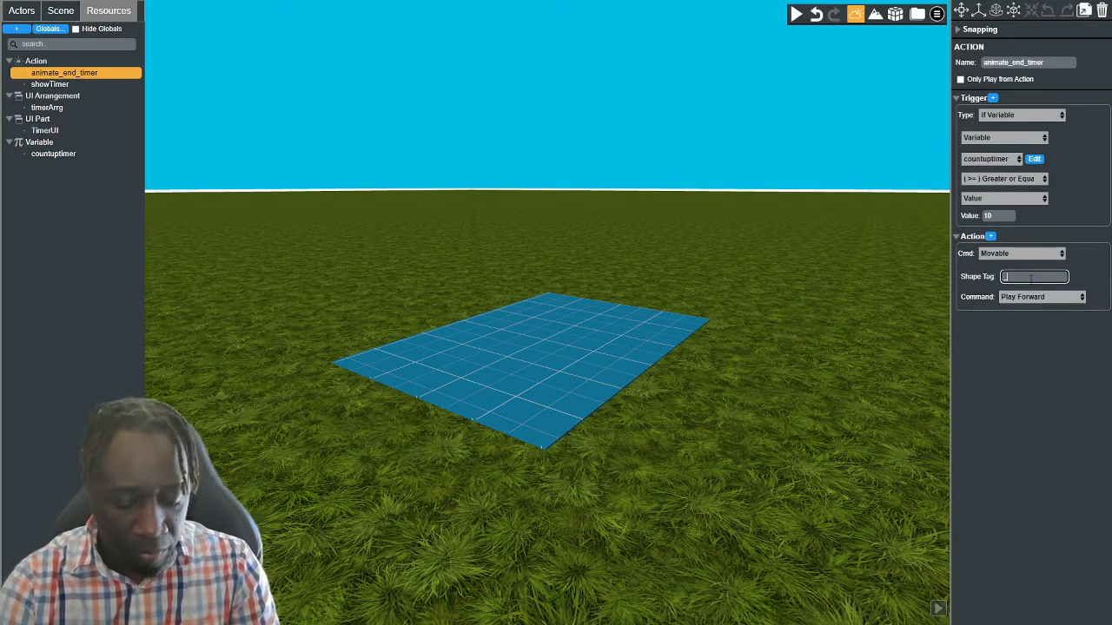
{"action": "type", "text": "box"}
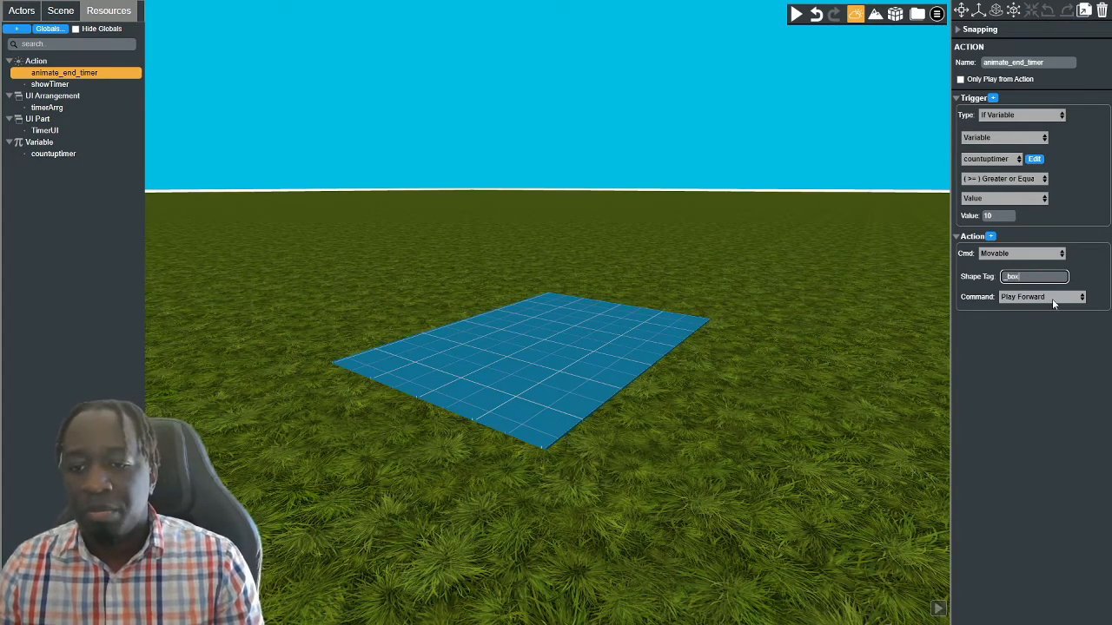
Playtest the scene, walking the avatar off the block to see whether the timer condition triggers its animation
{"action": "left_click", "coordinate": [796, 14]}
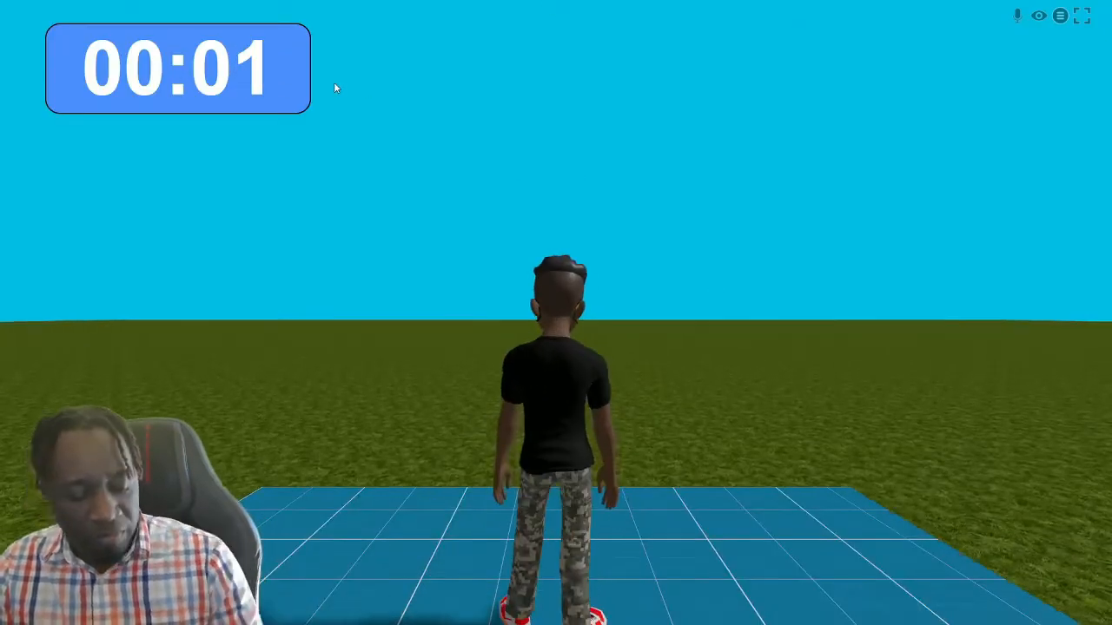
{"action": "key", "text": "a"}
{"action": "key", "text": "w"}
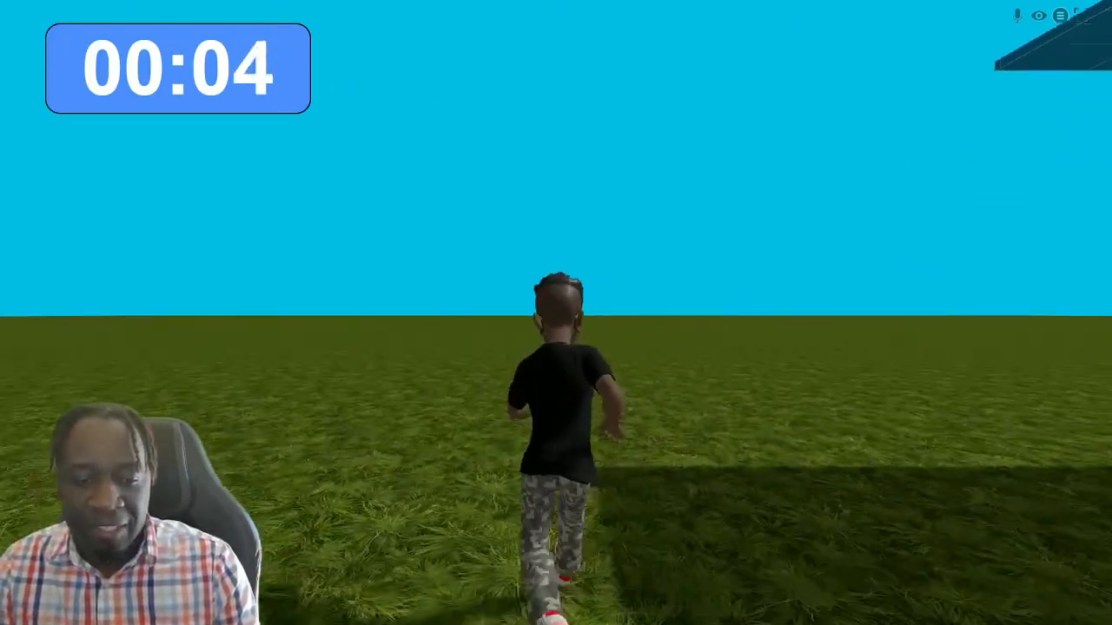
{"action": "key", "text": "s"}
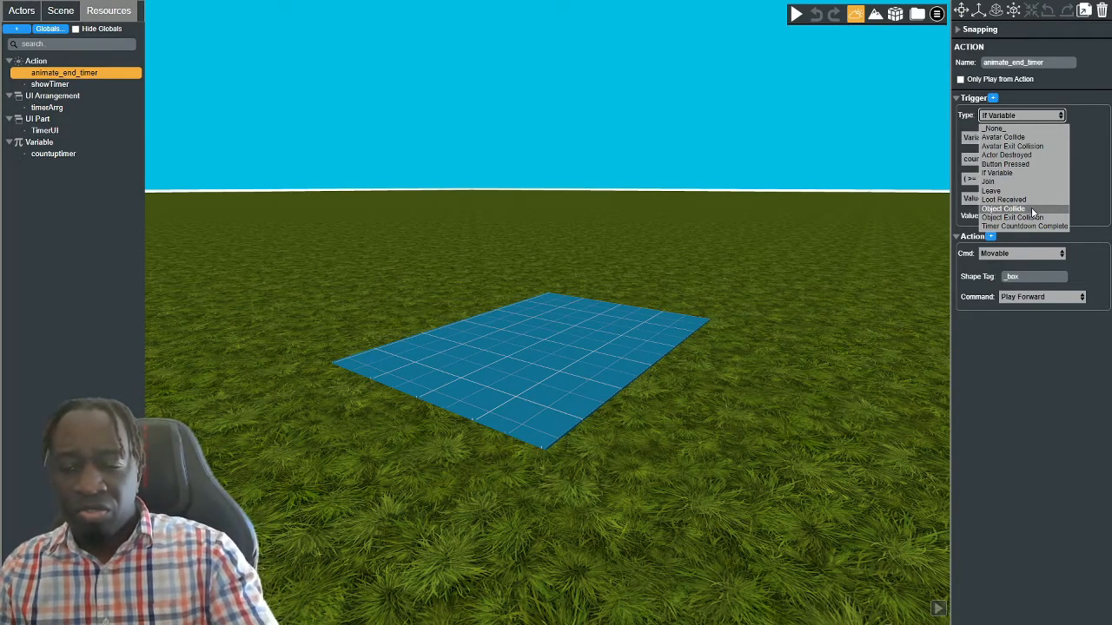
Review the countuptimer variable's type options, the showTimer action's settings and the comparison options of the animate_end_timer trigger
{"action": "left_click", "coordinate": [1013, 344]}
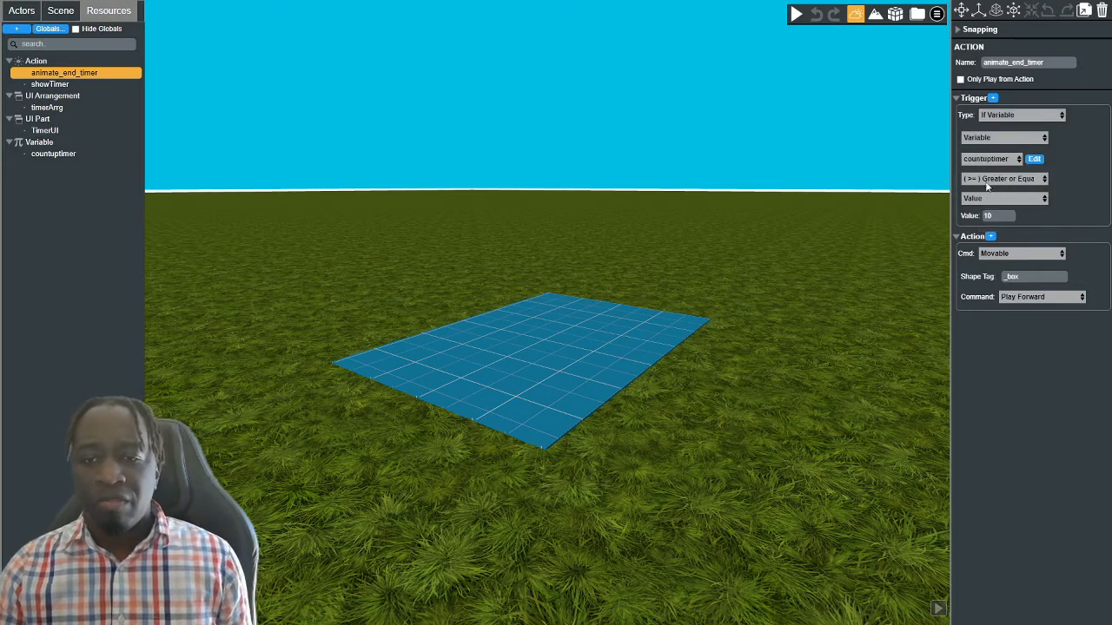
{"action": "left_click", "coordinate": [55, 156]}
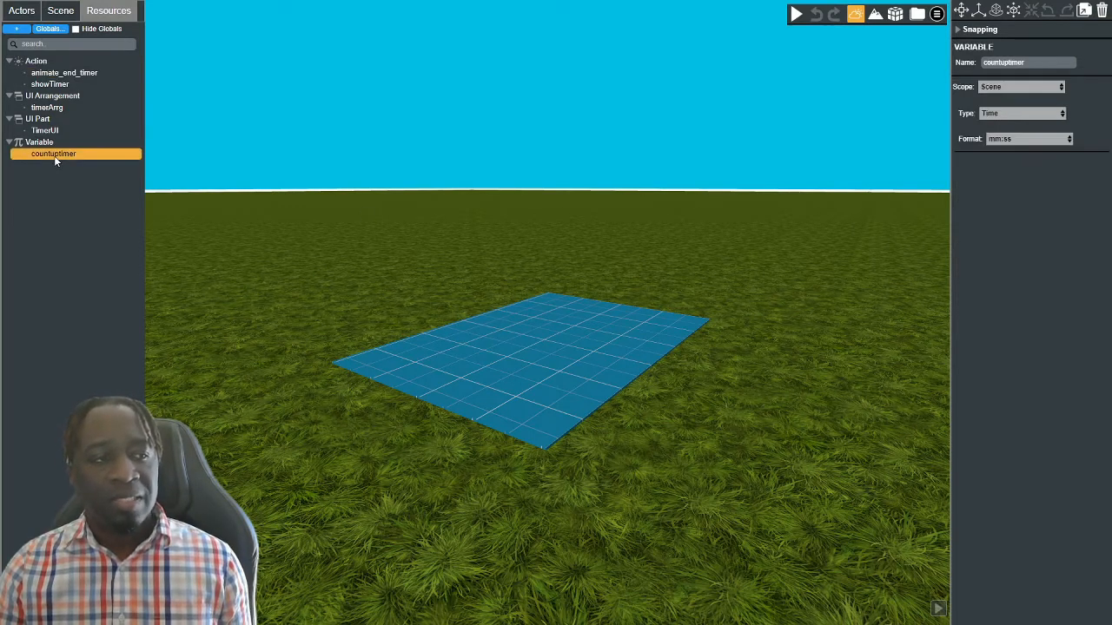
{"action": "left_click", "coordinate": [1058, 114]}
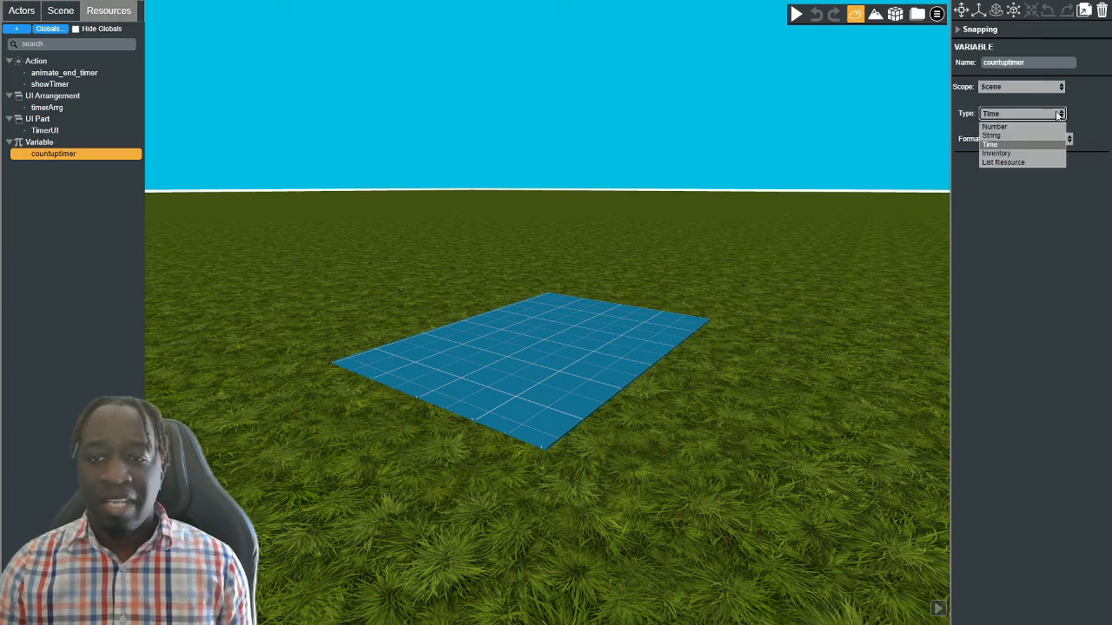
{"action": "left_click", "coordinate": [1004, 146]}
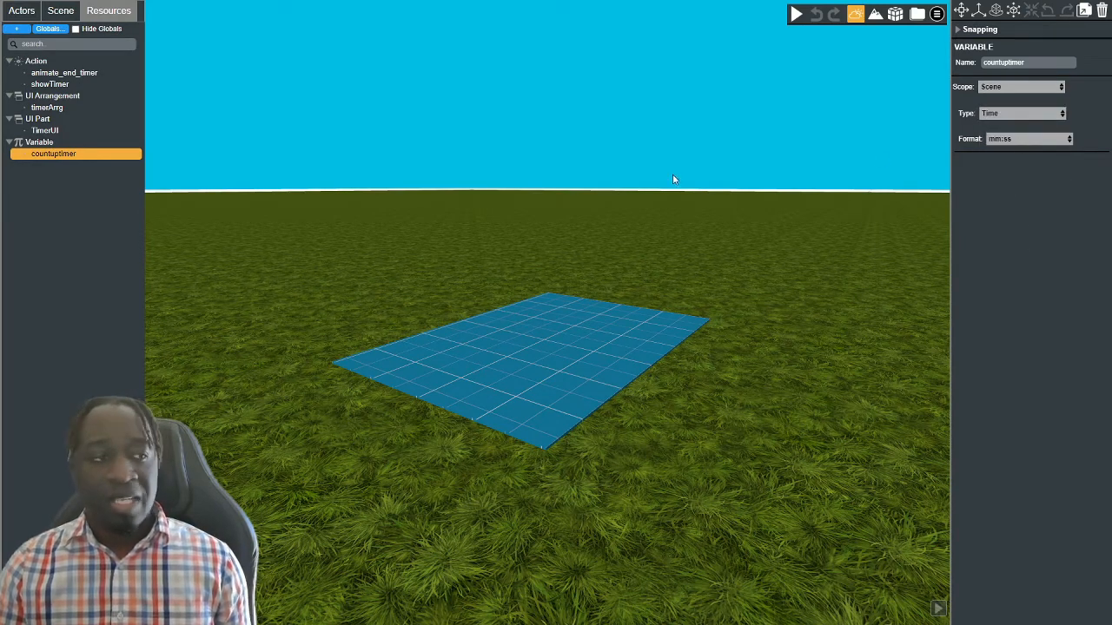
{"action": "left_click", "coordinate": [55, 83]}
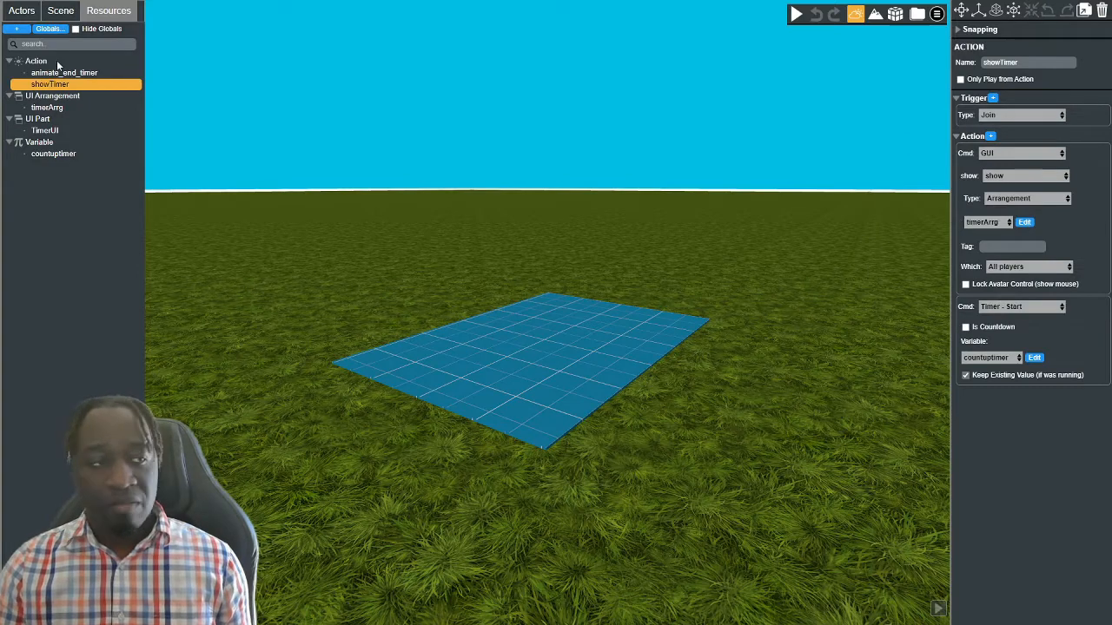
{"action": "left_click", "coordinate": [58, 73]}
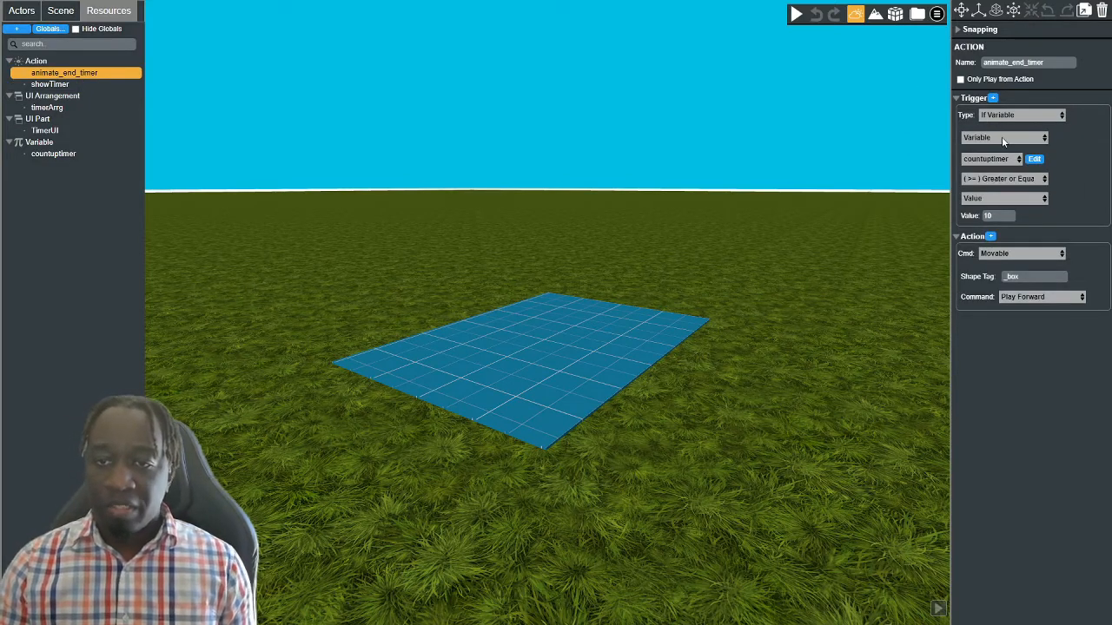
{"action": "left_click", "coordinate": [983, 200]}
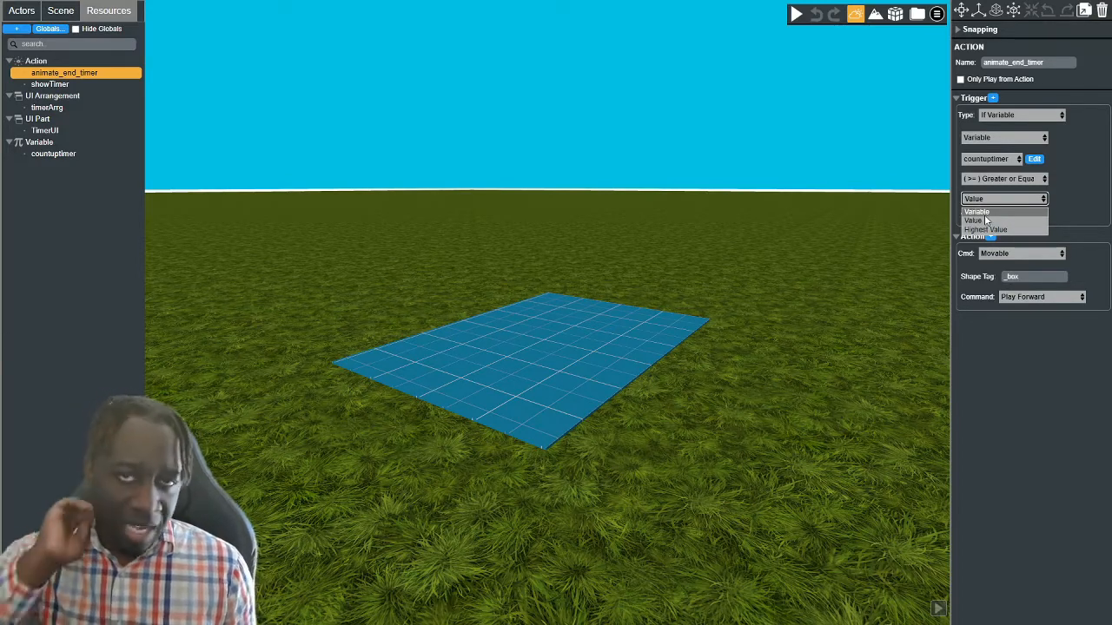
Remove the If Variable trigger from the animate_end_timer action and add a new trigger without a type
{"action": "left_click", "coordinate": [1010, 118]}
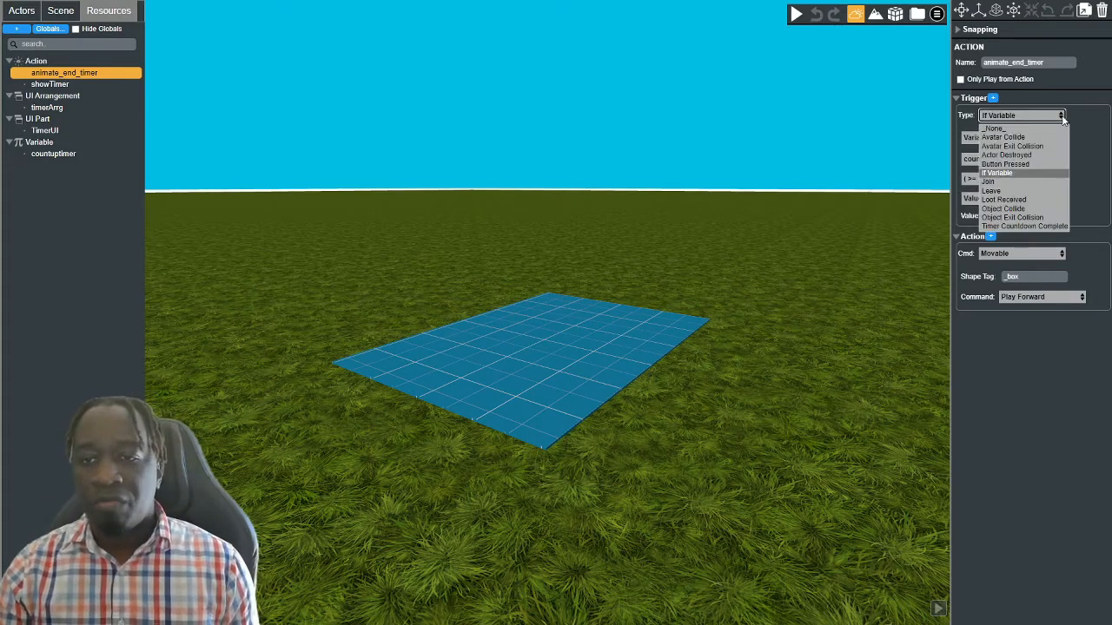
{"action": "left_click", "coordinate": [1014, 217]}
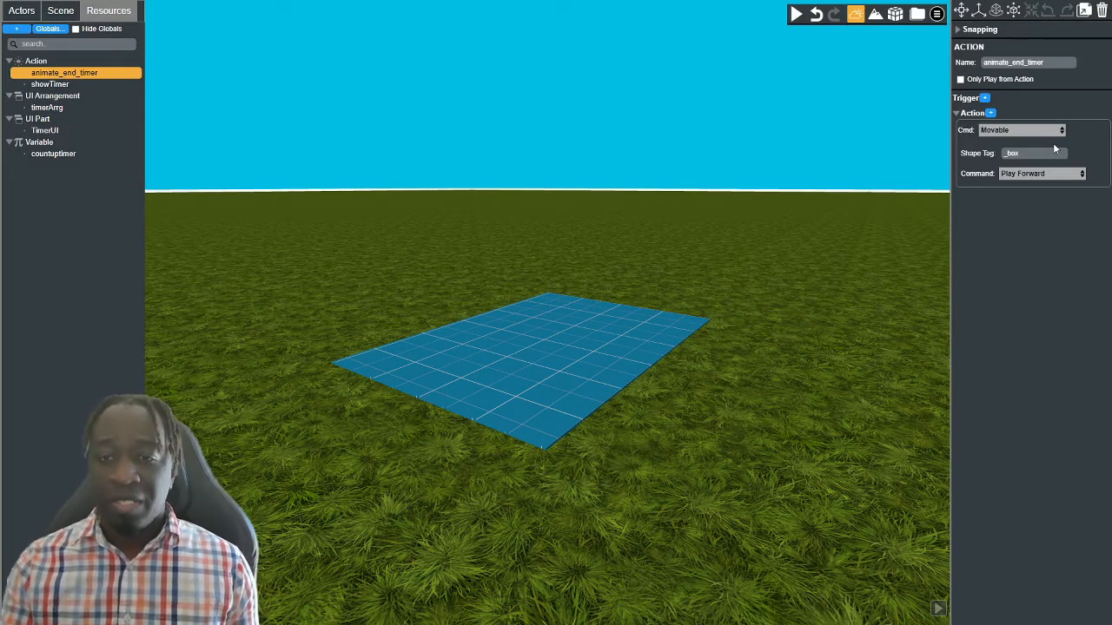
{"action": "left_click", "coordinate": [986, 99]}
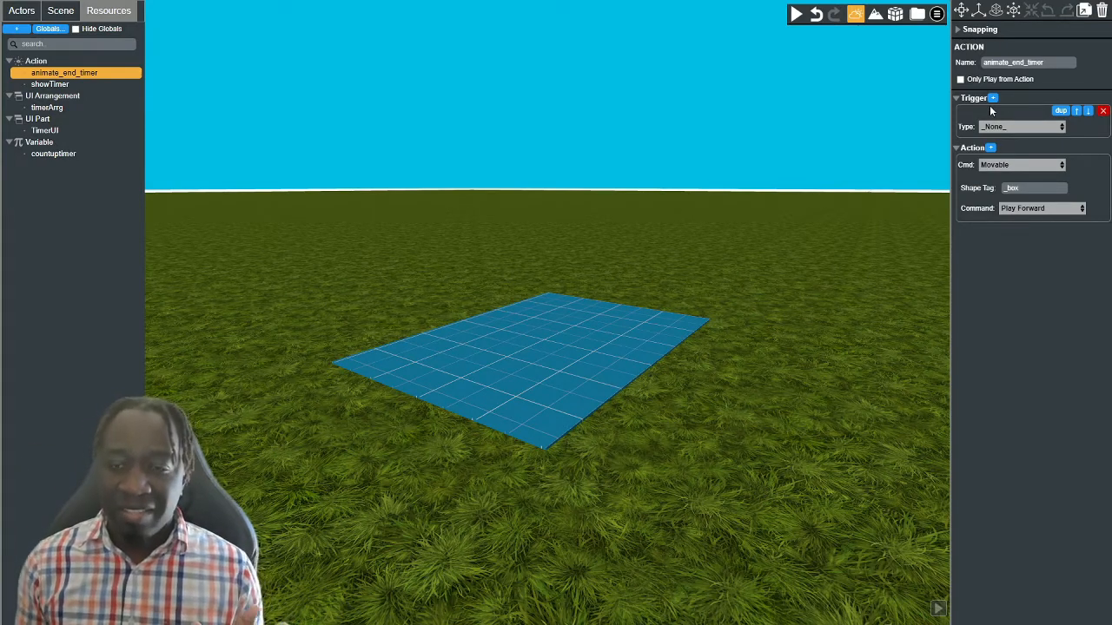
Playtest the scene with the avatar backed away from the blue block, and return to the editor
{"action": "left_click", "coordinate": [796, 14]}
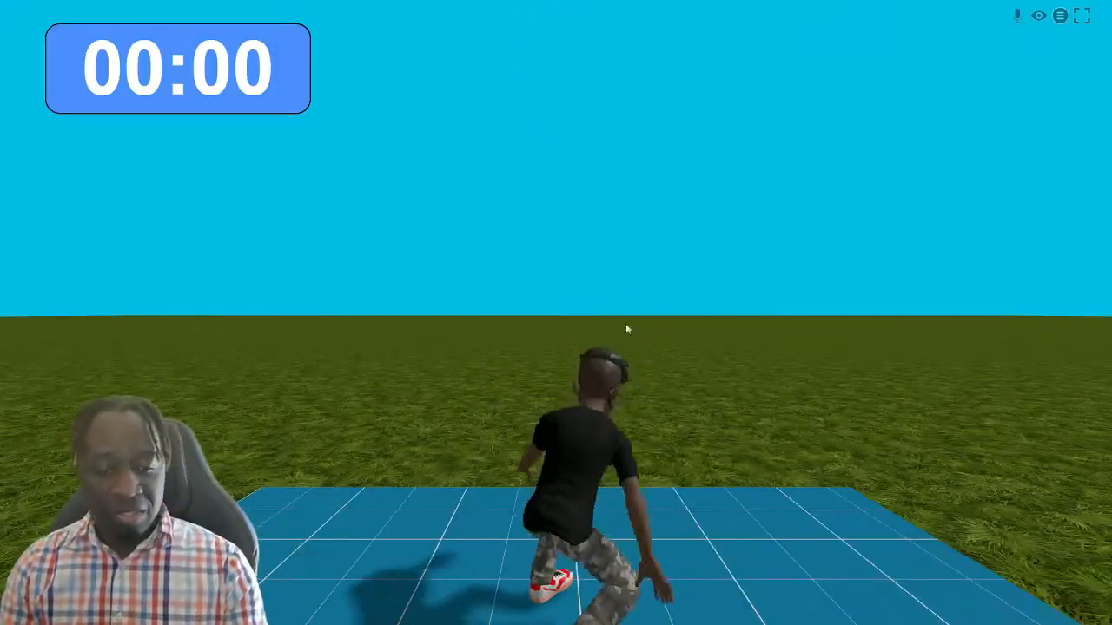
{"action": "key", "text": "s"}
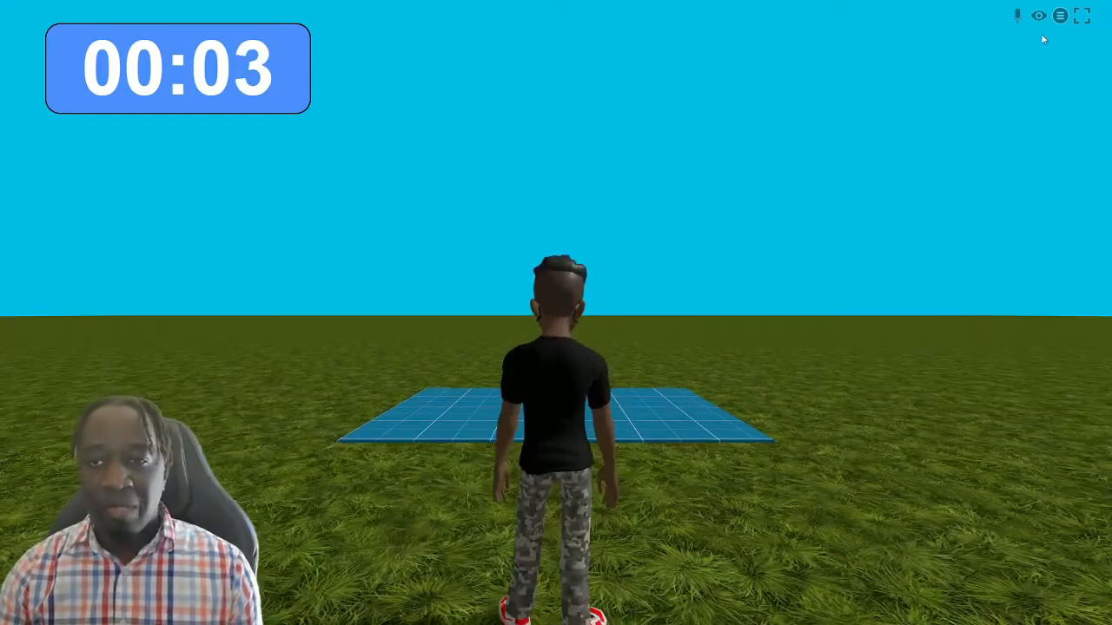
{"action": "left_click", "coordinate": [1060, 15]}
{"action": "left_click", "coordinate": [1092, 87]}
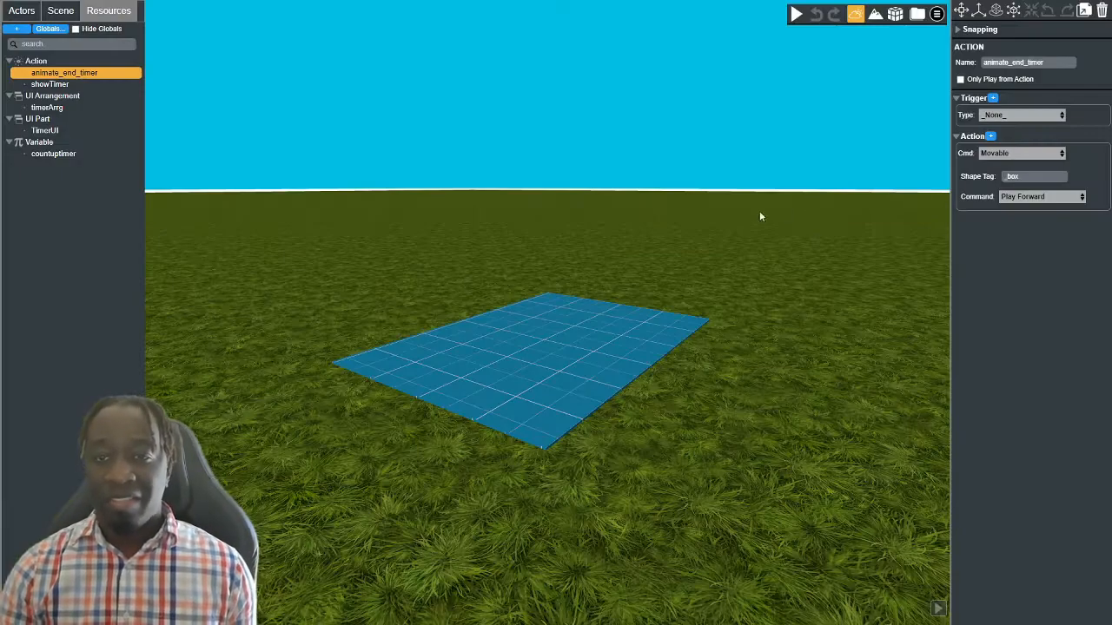
Duplicate the countuptimer variable and select the copy's name for editing
{"action": "left_click", "coordinate": [67, 155]}
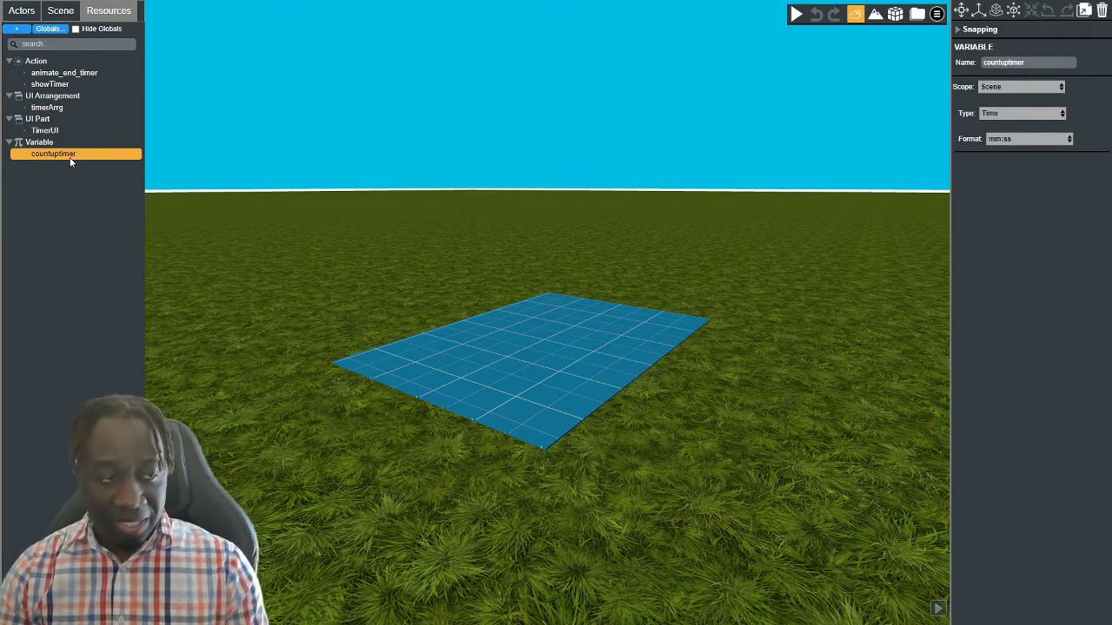
{"action": "key", "text": "ctrl+d"}
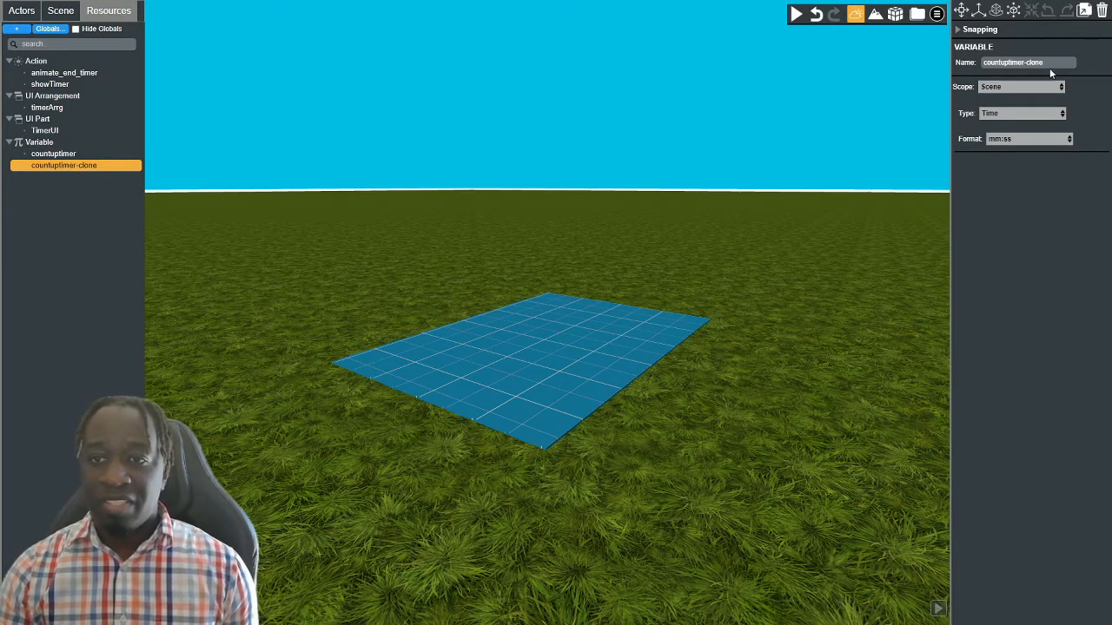
{"action": "left_click_drag", "start_coordinate": [1055, 64], "coordinate": [960, 61]}
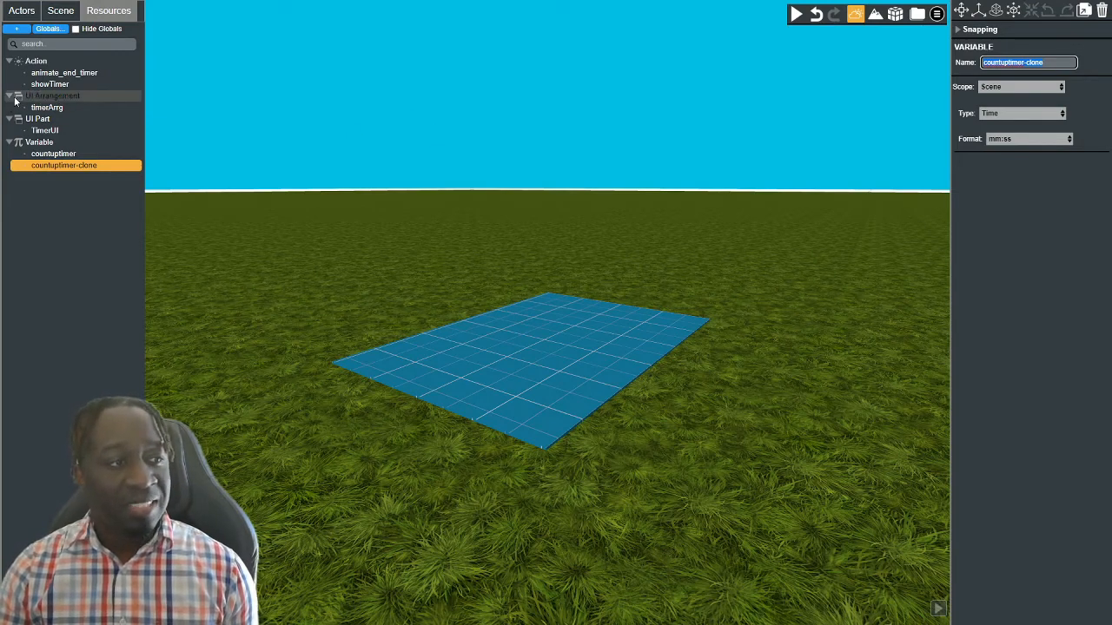
Duplicate the showTimer action and remove the GUI command from the copy, keeping only its Timer - Start command
{"action": "left_click", "coordinate": [50, 84]}
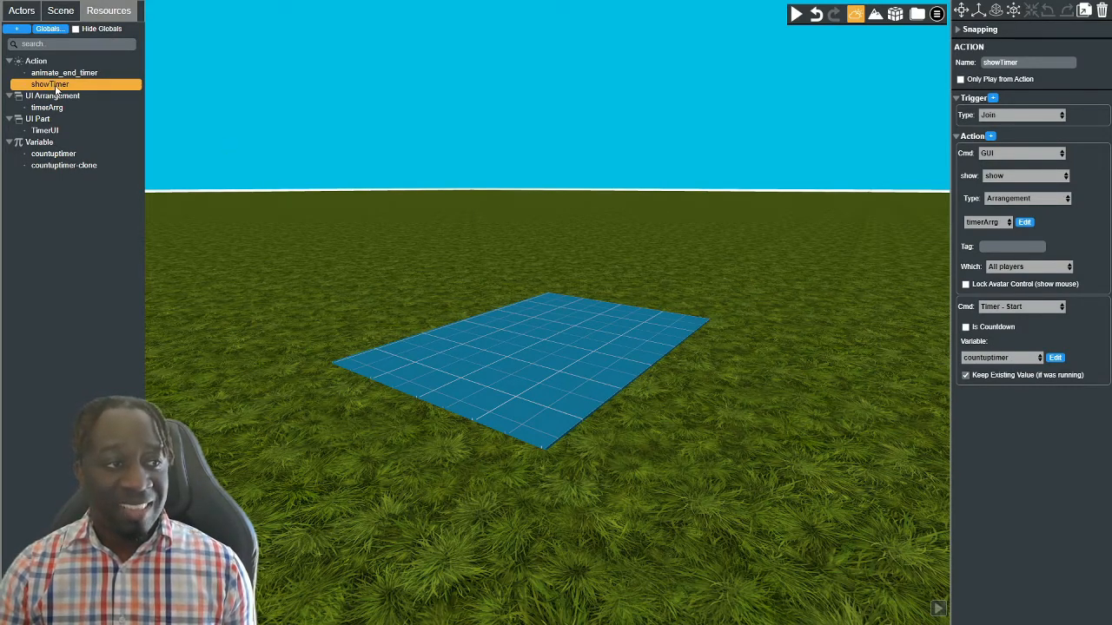
{"action": "key", "text": "ctrl+d"}
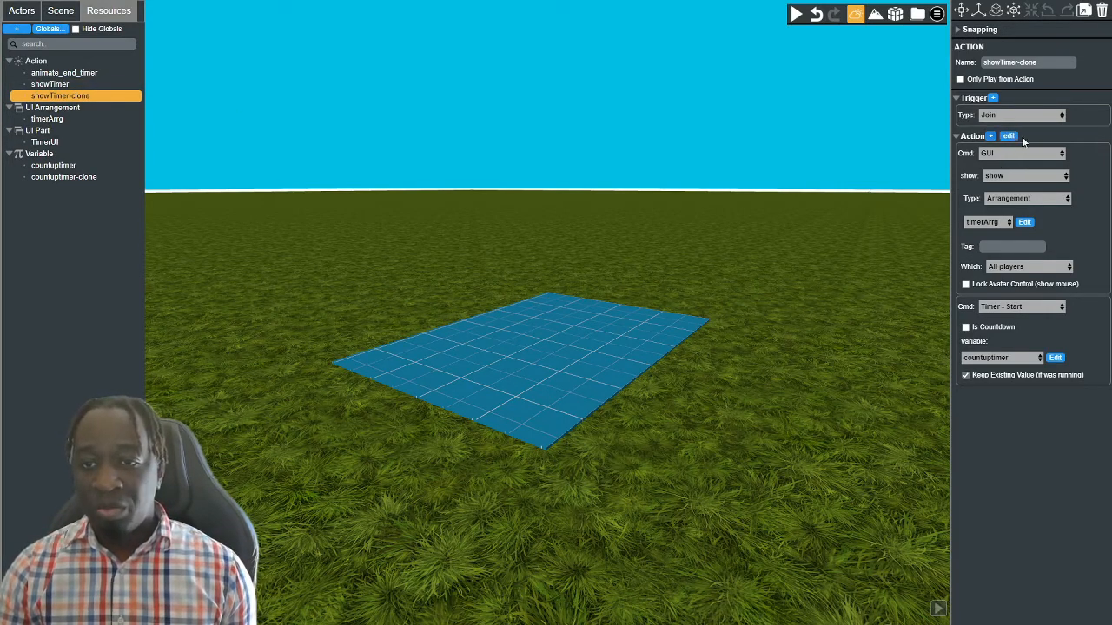
{"action": "mouse_move", "coordinate": [1096, 164]}
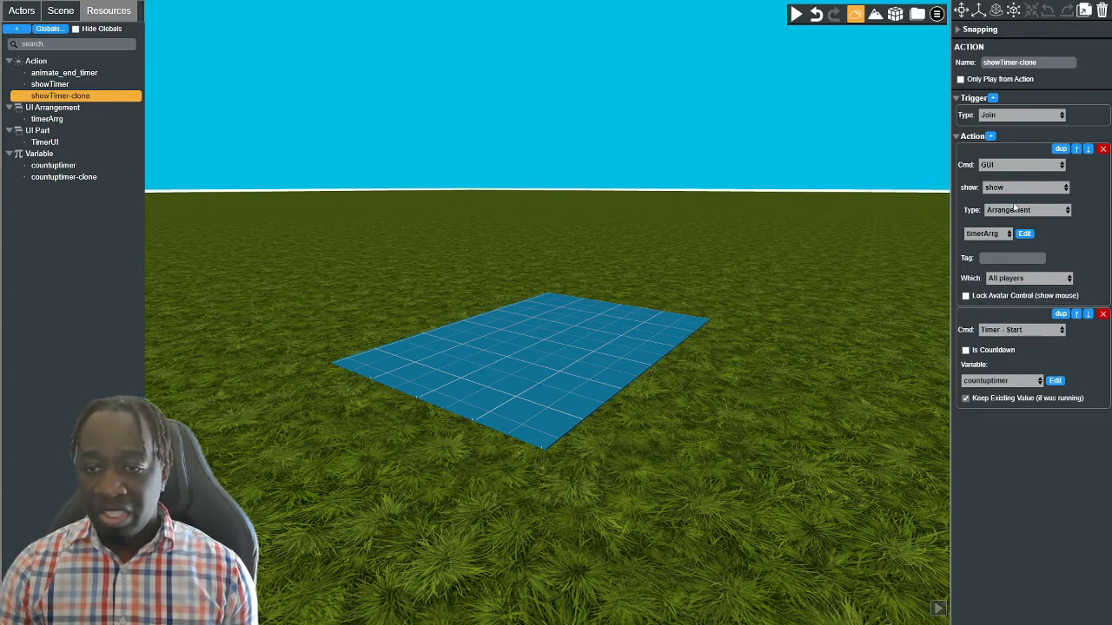
{"action": "left_click", "coordinate": [1103, 149]}
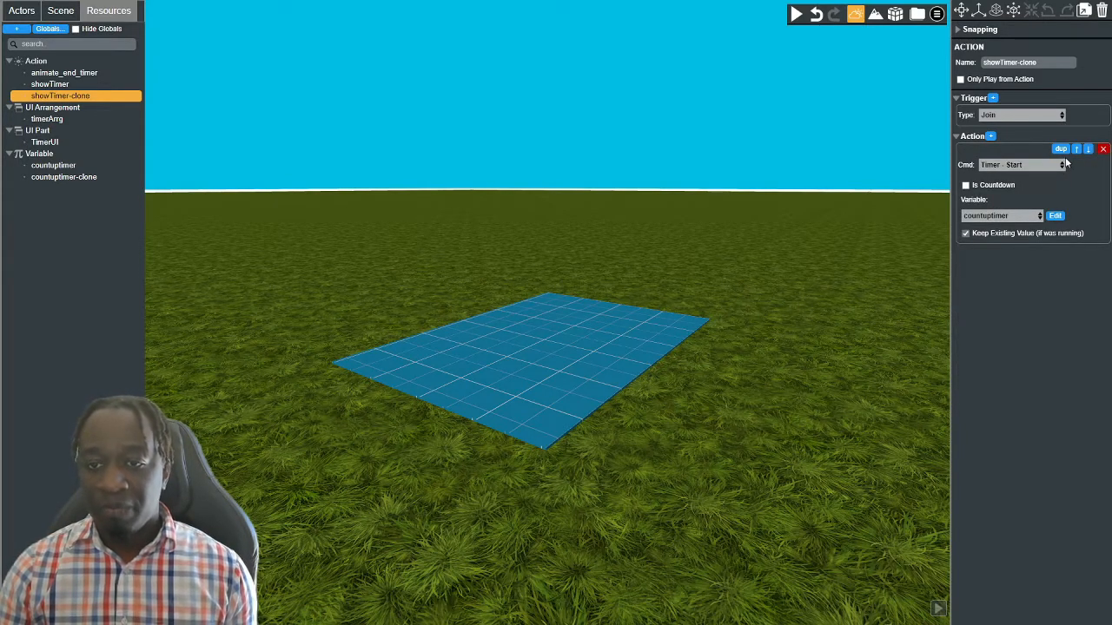
Make the showTimer-clone action's timer a 10-second countdown tagged _t that uses the countuptimer-clone variable
{"action": "left_click", "coordinate": [968, 185]}
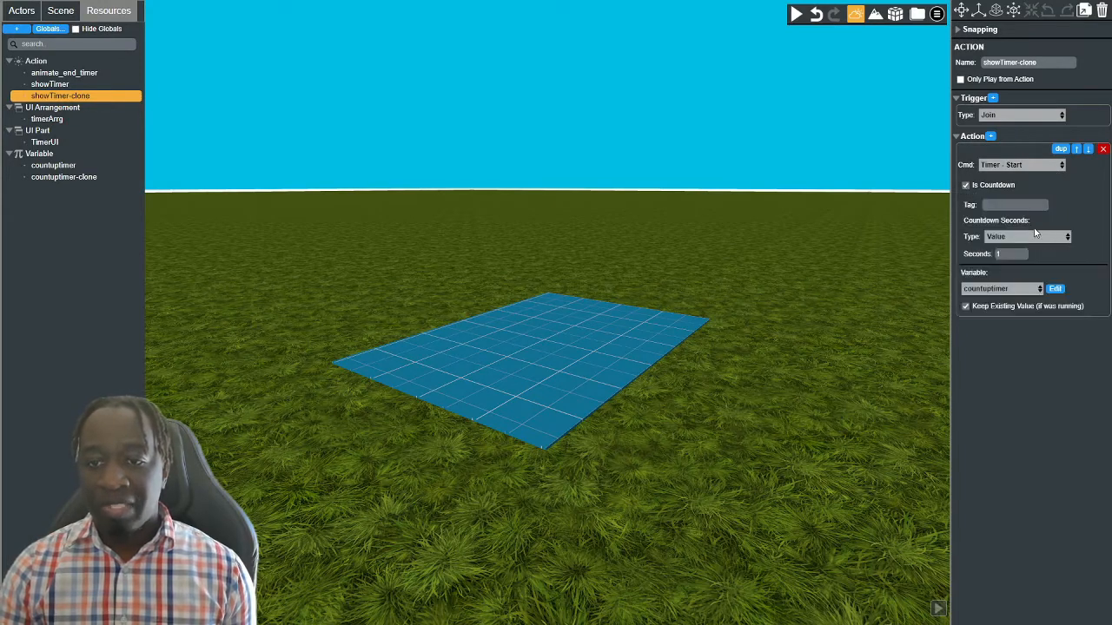
{"action": "left_click", "coordinate": [1033, 289]}
{"action": "left_click", "coordinate": [1003, 319]}
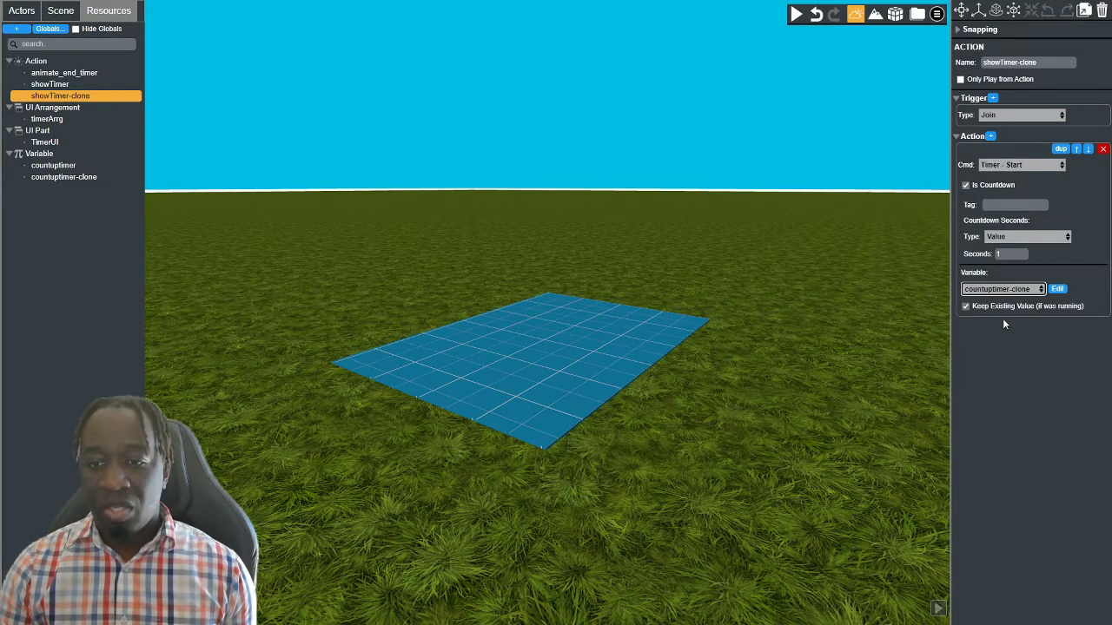
{"action": "left_click", "coordinate": [1013, 253]}
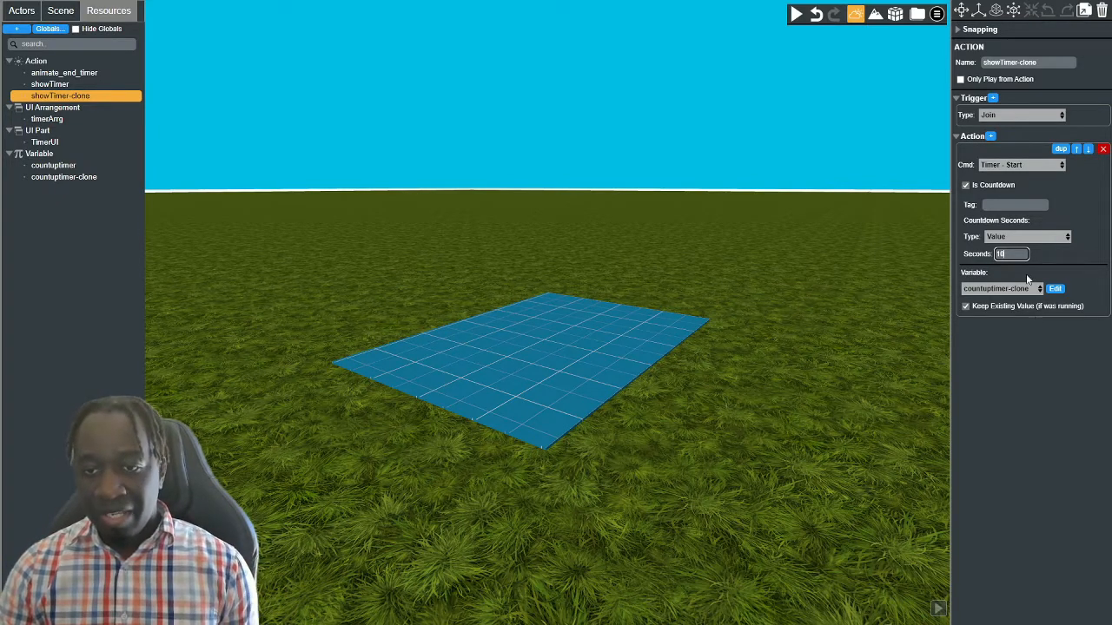
{"action": "left_click", "coordinate": [995, 204]}
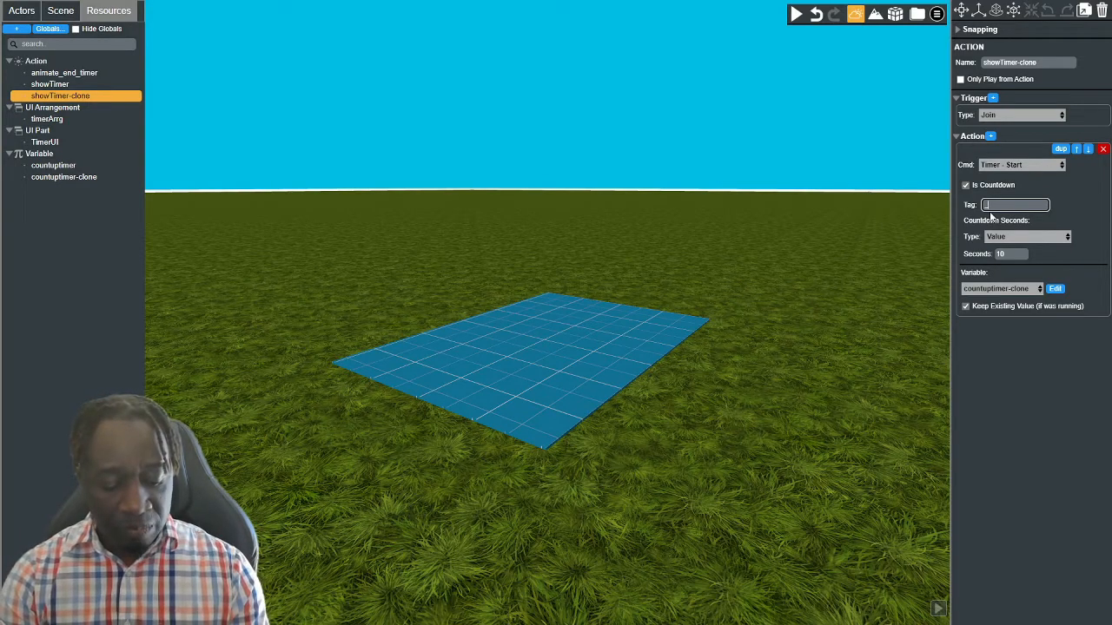
{"action": "key", "text": "Return"}
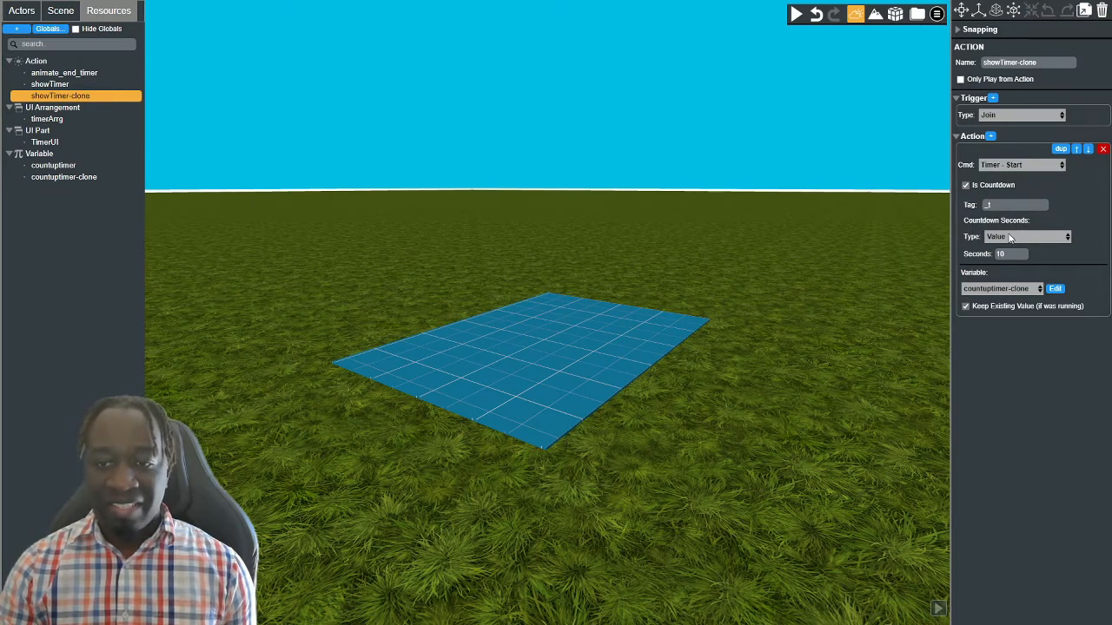
{"action": "left_click", "coordinate": [1012, 238]}
{"action": "left_click", "coordinate": [1012, 242]}
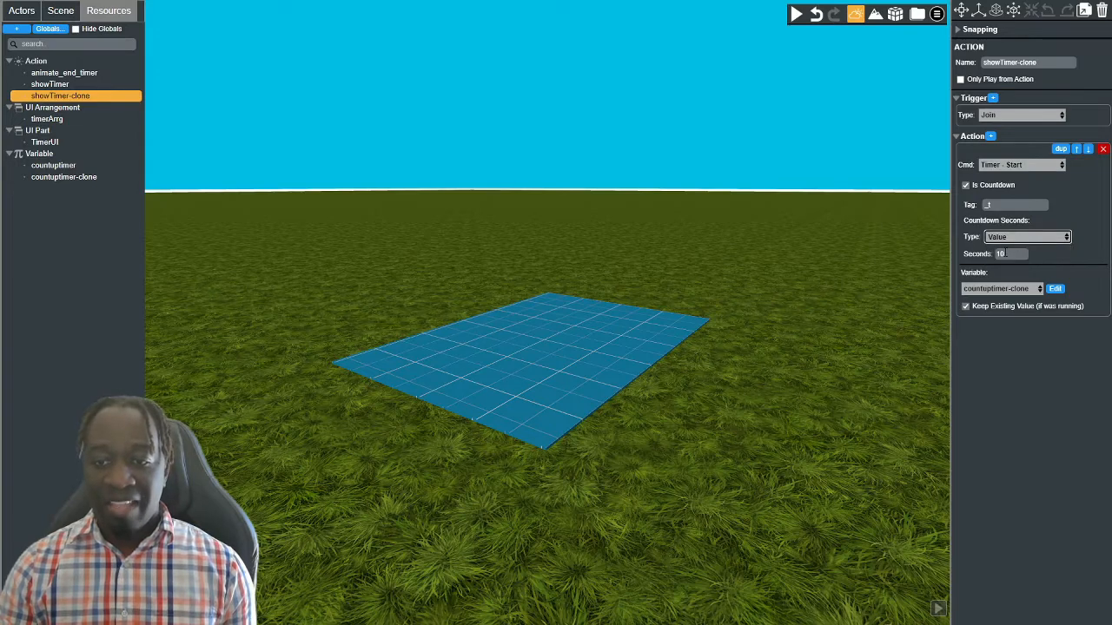
{"action": "key", "text": "Tab"}
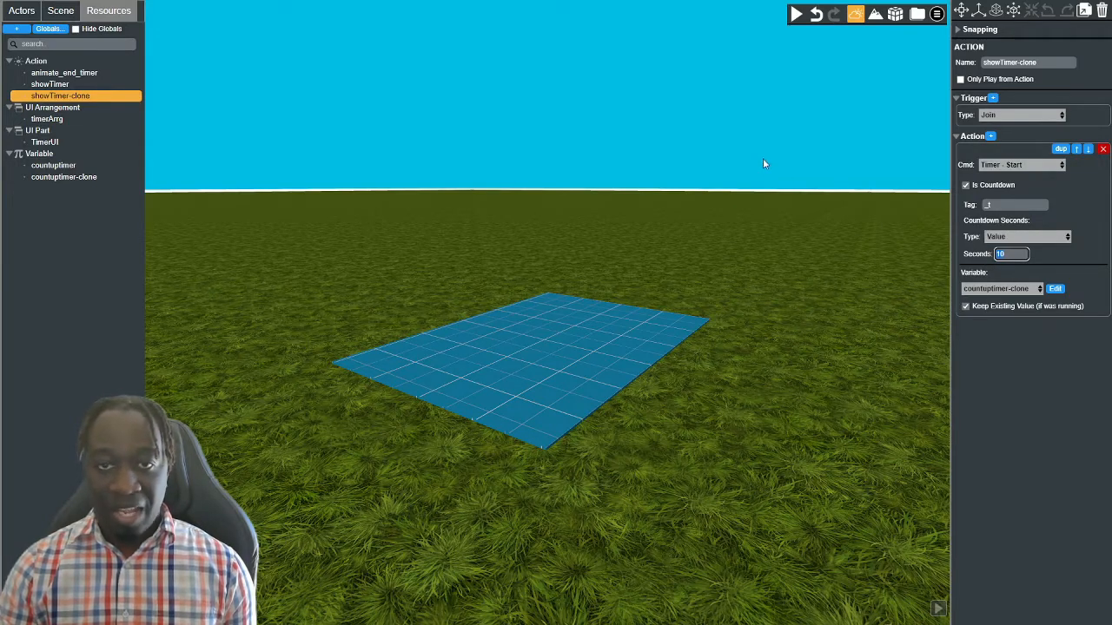
Set the timerArrg arrangement's data item to countuptimer-clone, playtest the countdown display and return to the editor
{"action": "left_click", "coordinate": [74, 177]}
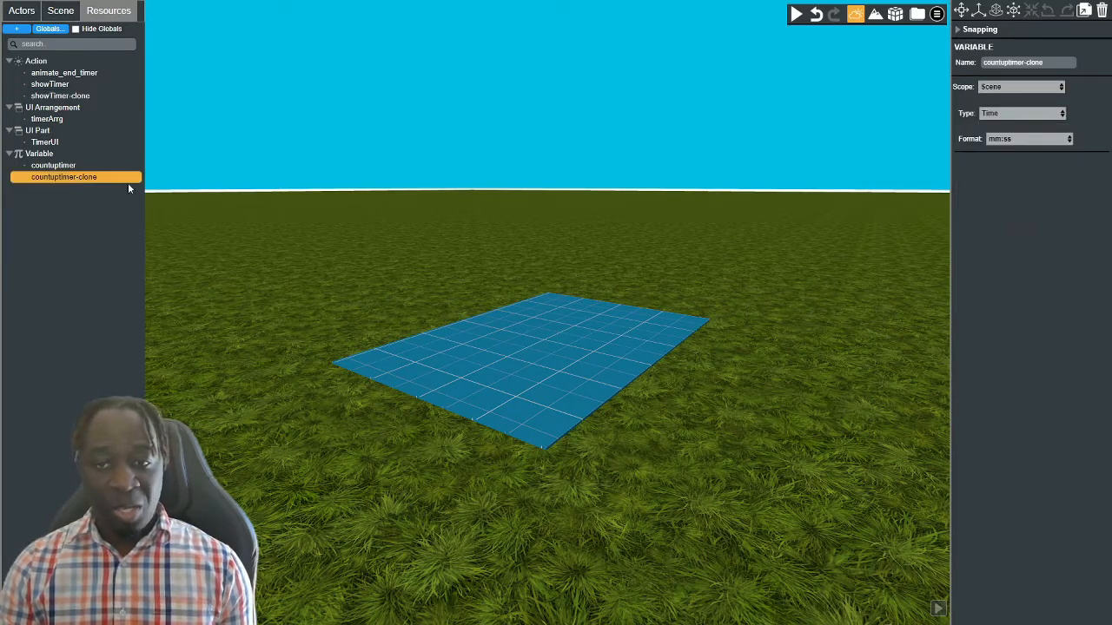
{"action": "left_click", "coordinate": [60, 143]}
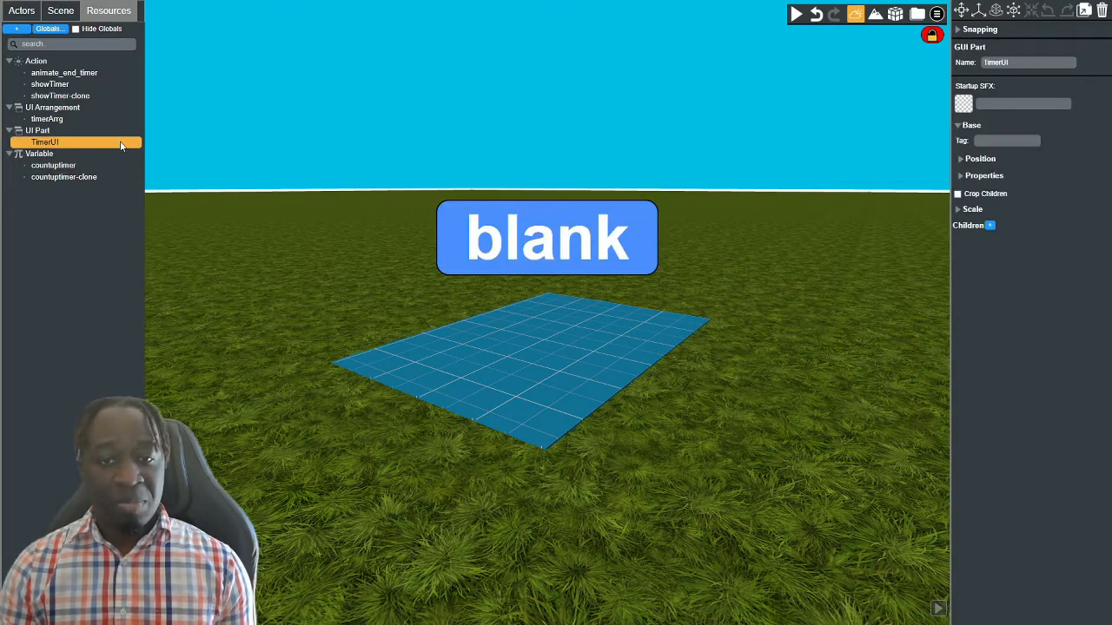
{"action": "left_click", "coordinate": [49, 118]}
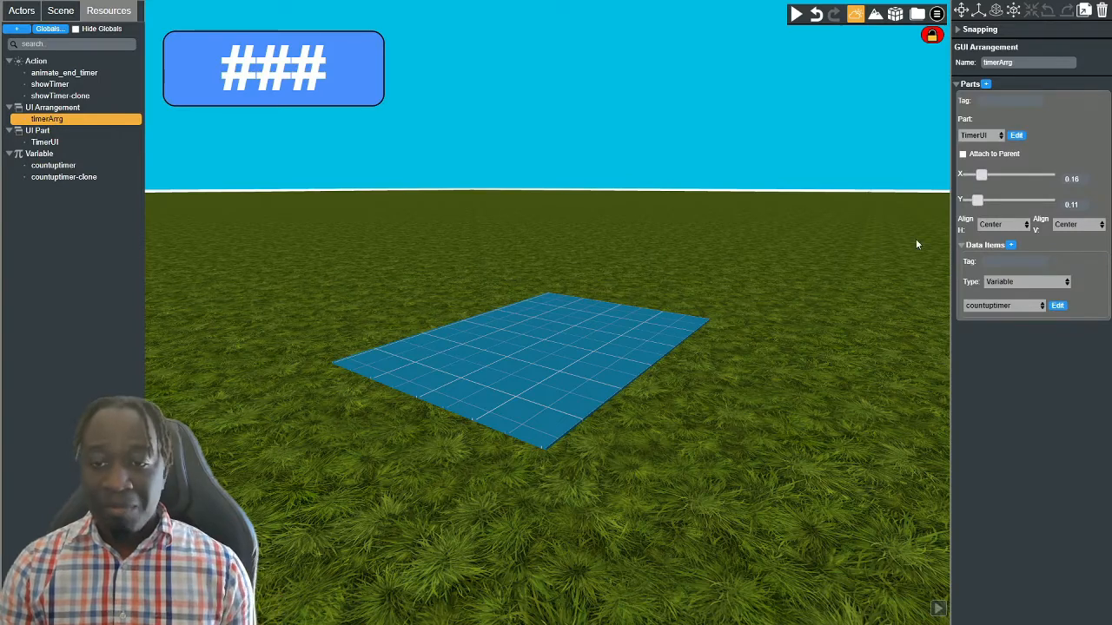
{"action": "left_click", "coordinate": [1041, 306]}
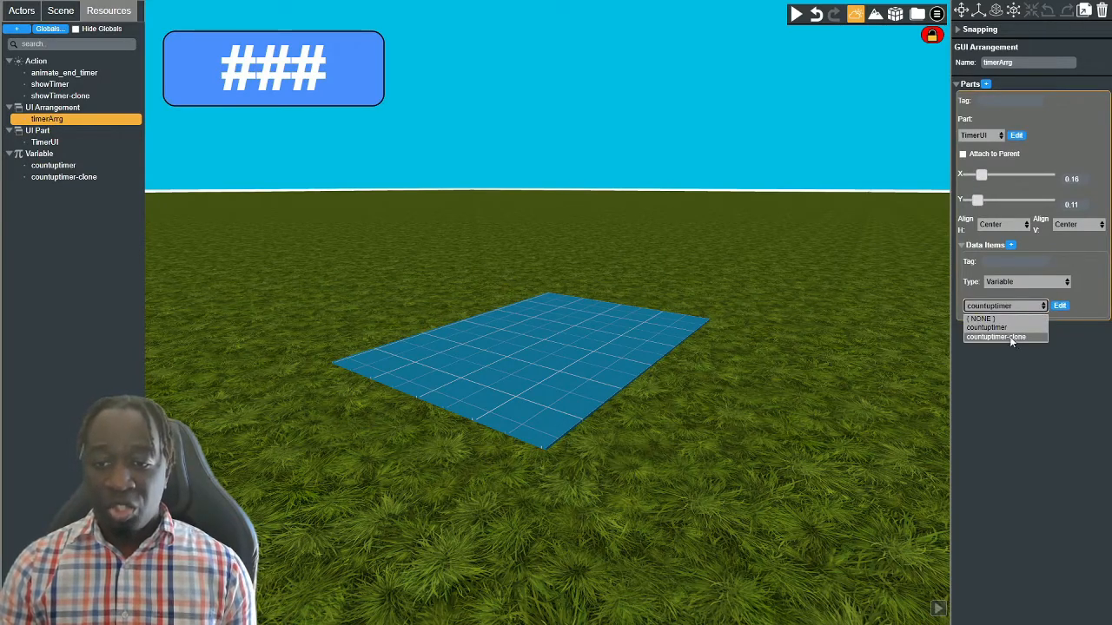
{"action": "left_click", "coordinate": [1012, 337]}
{"action": "left_click", "coordinate": [792, 15]}
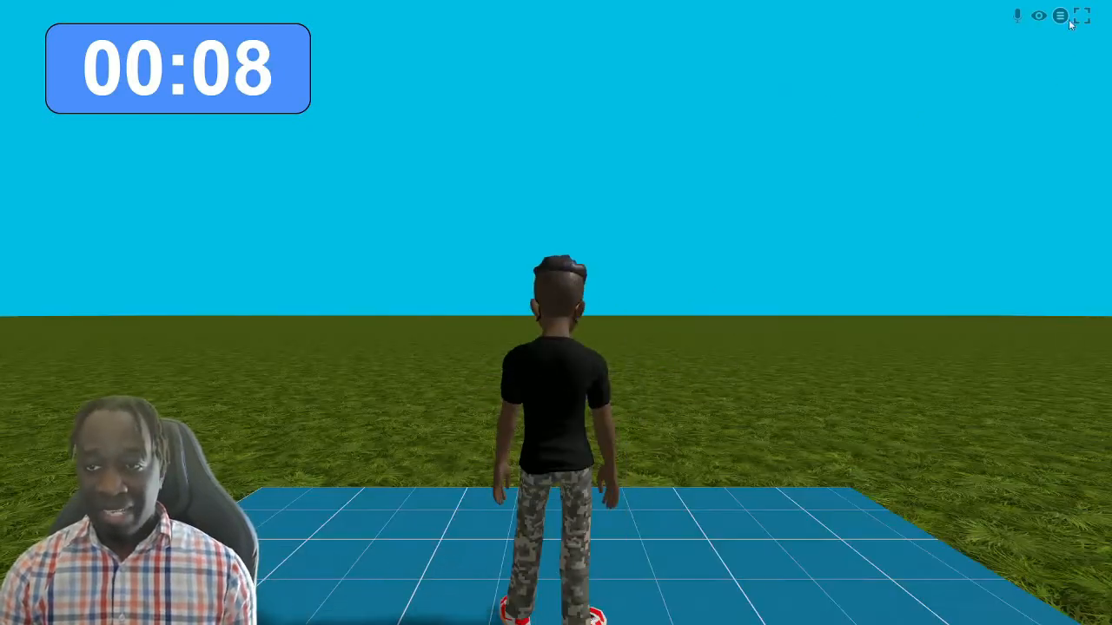
{"action": "left_click", "coordinate": [1060, 16]}
{"action": "left_click", "coordinate": [1086, 85]}
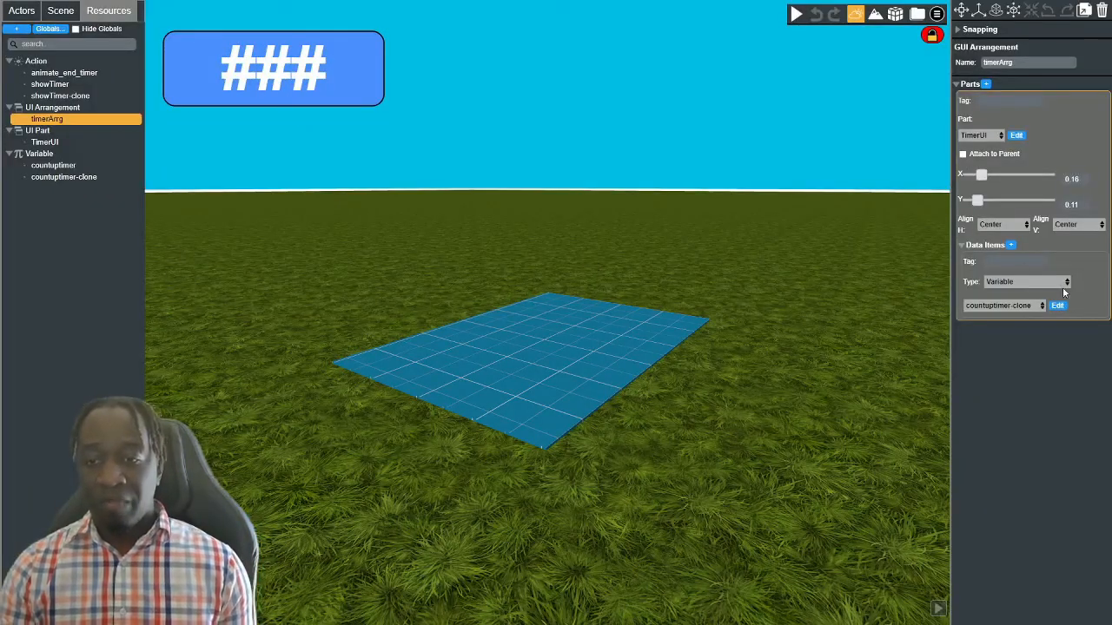
Set the timerArrg arrangement's data item back to countuptimer, playtest the count-up display and return to the editor
{"action": "left_click", "coordinate": [1004, 306]}
{"action": "left_click", "coordinate": [999, 328]}
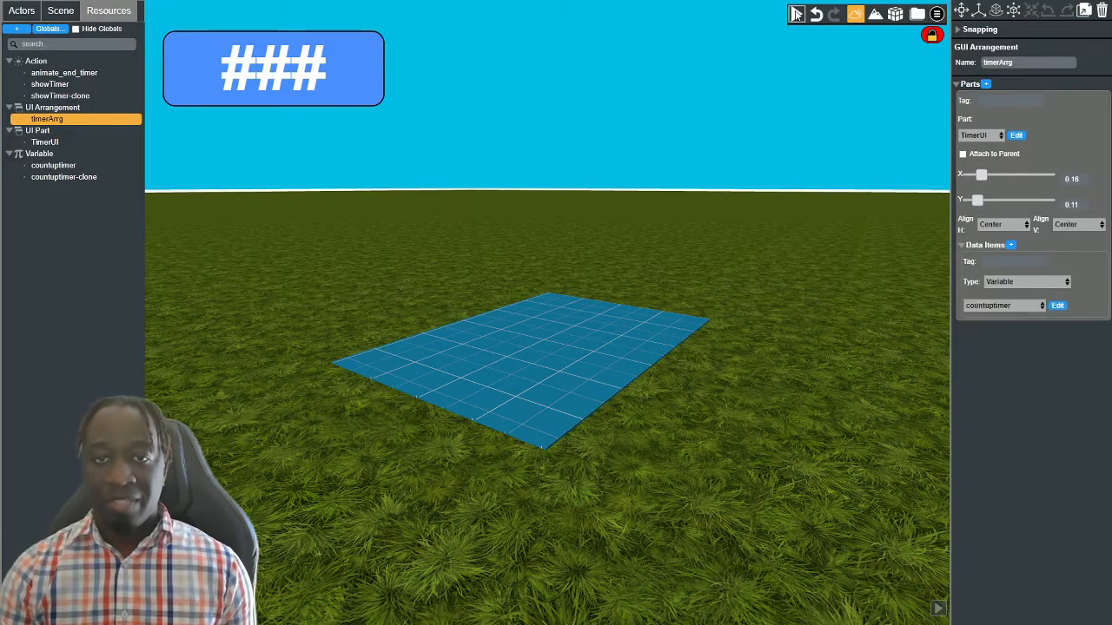
{"action": "left_click", "coordinate": [794, 15]}
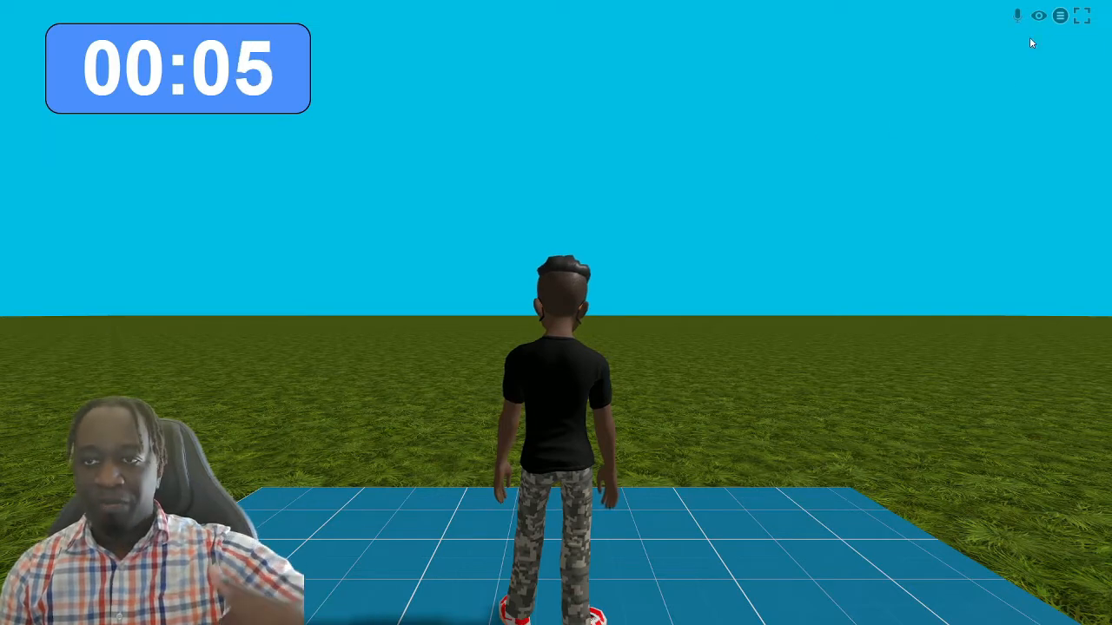
{"action": "left_click", "coordinate": [1059, 16]}
{"action": "left_click", "coordinate": [1086, 83]}
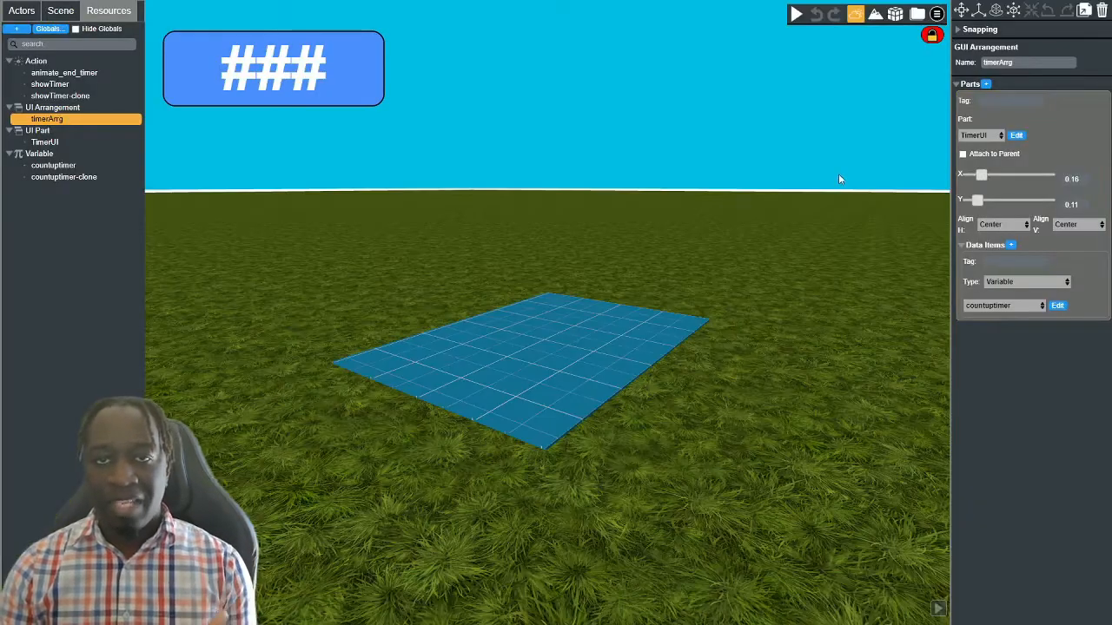
Set the animate_end_timer action's trigger to Timer Countdown Complete with the timer tag _t
{"action": "left_click", "coordinate": [70, 73]}
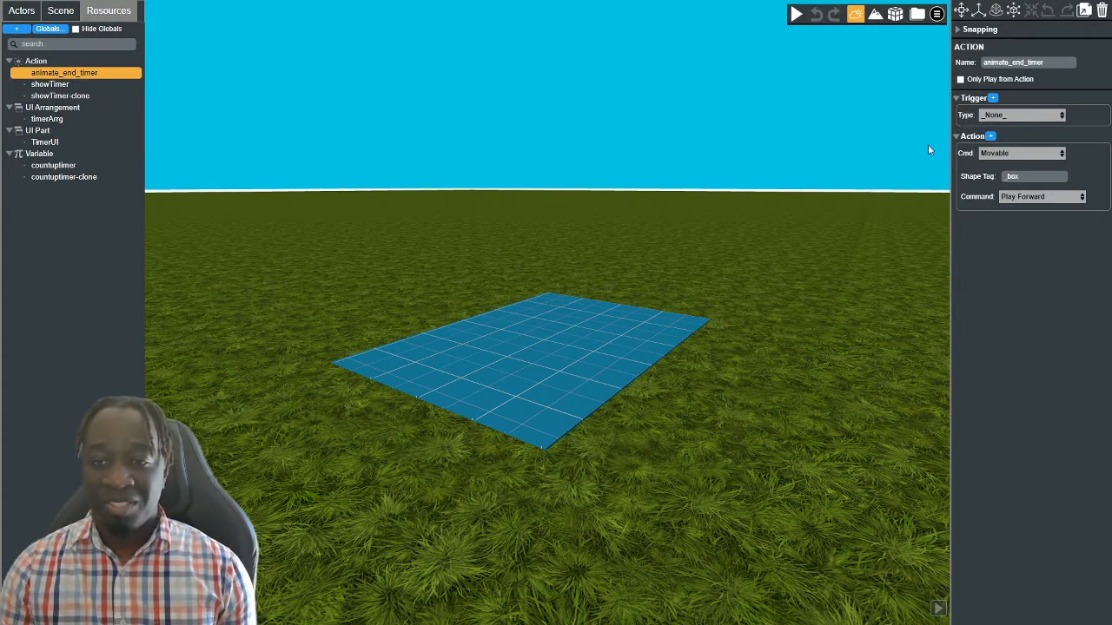
{"action": "left_click", "coordinate": [1064, 115]}
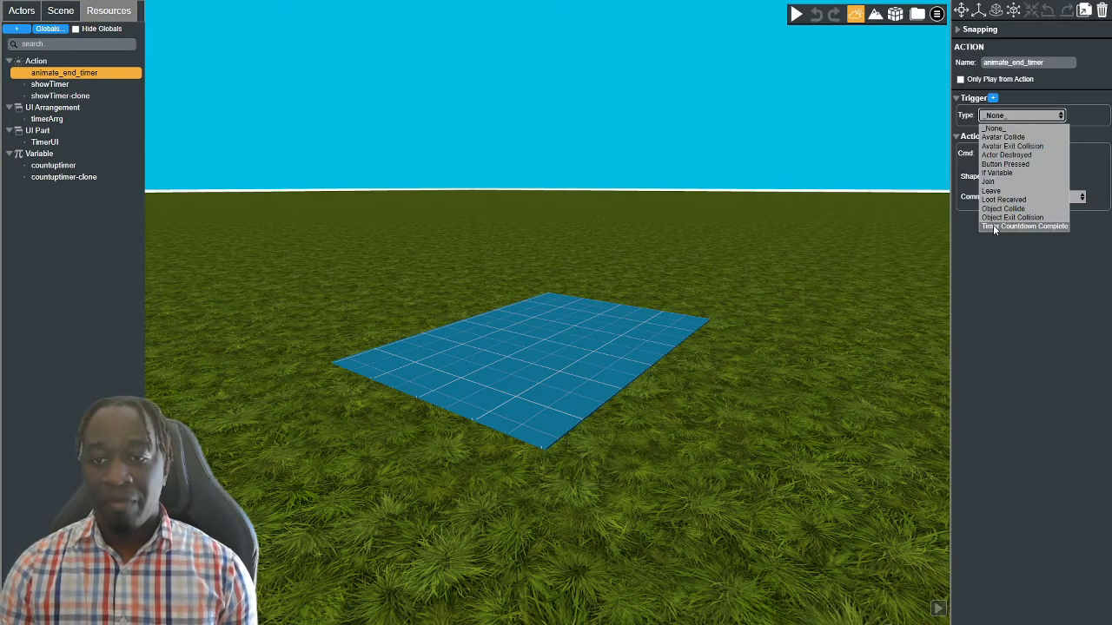
{"action": "left_click", "coordinate": [1018, 227]}
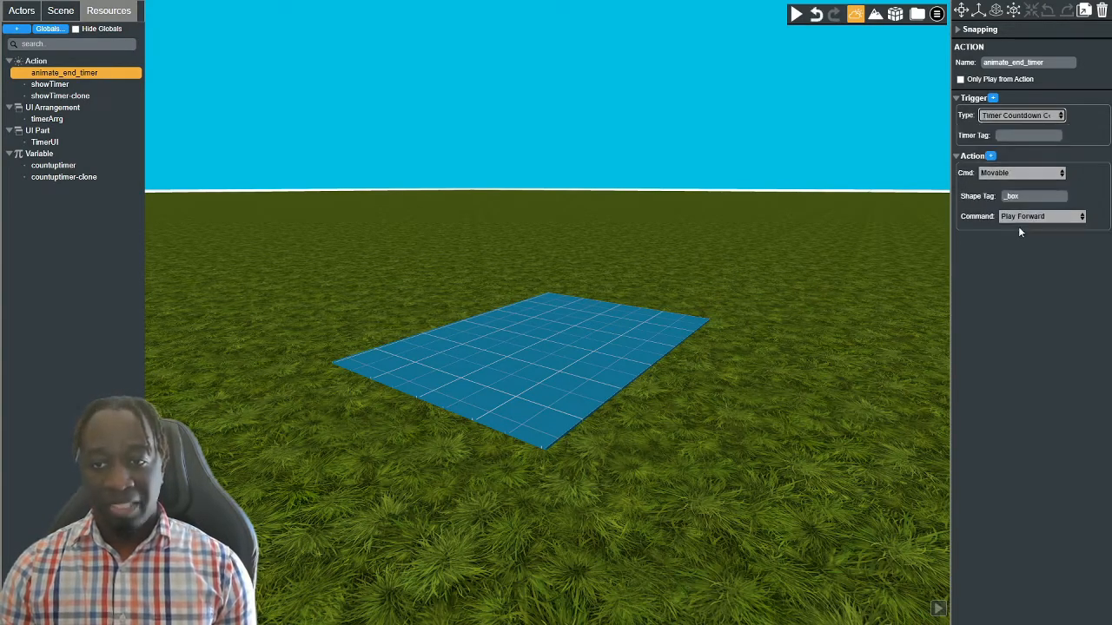
{"action": "left_click", "coordinate": [1009, 135]}
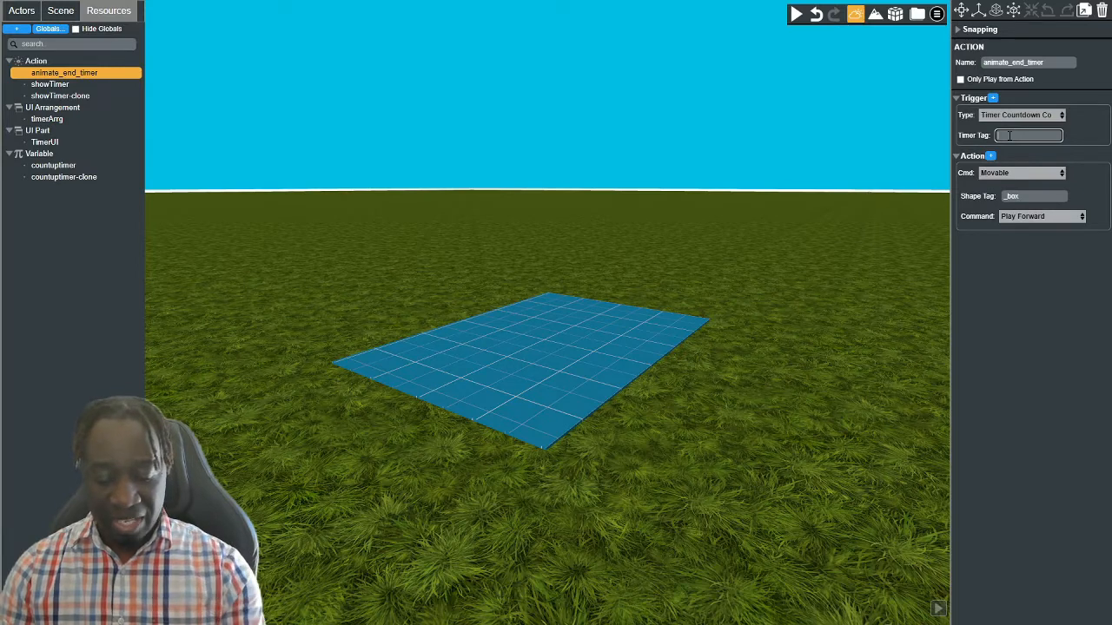
{"action": "type", "text": "_t"}
{"action": "key", "text": "Return"}
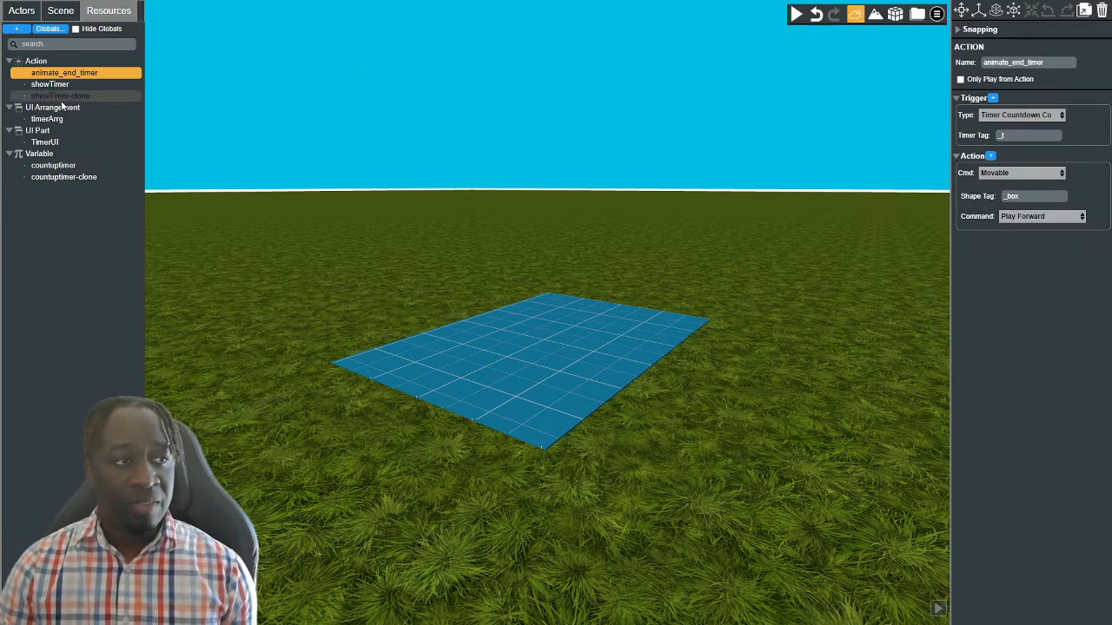
Review the settings of the showTimer-clone, showTimer and animate_end_timer actions
{"action": "left_click", "coordinate": [104, 96]}
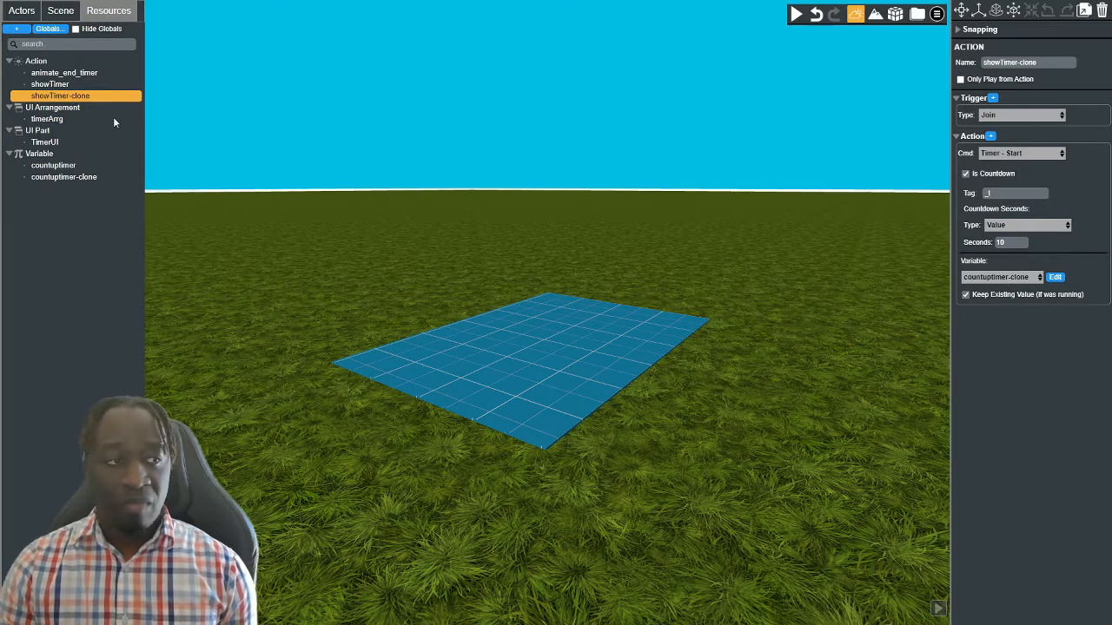
{"action": "left_click", "coordinate": [54, 85]}
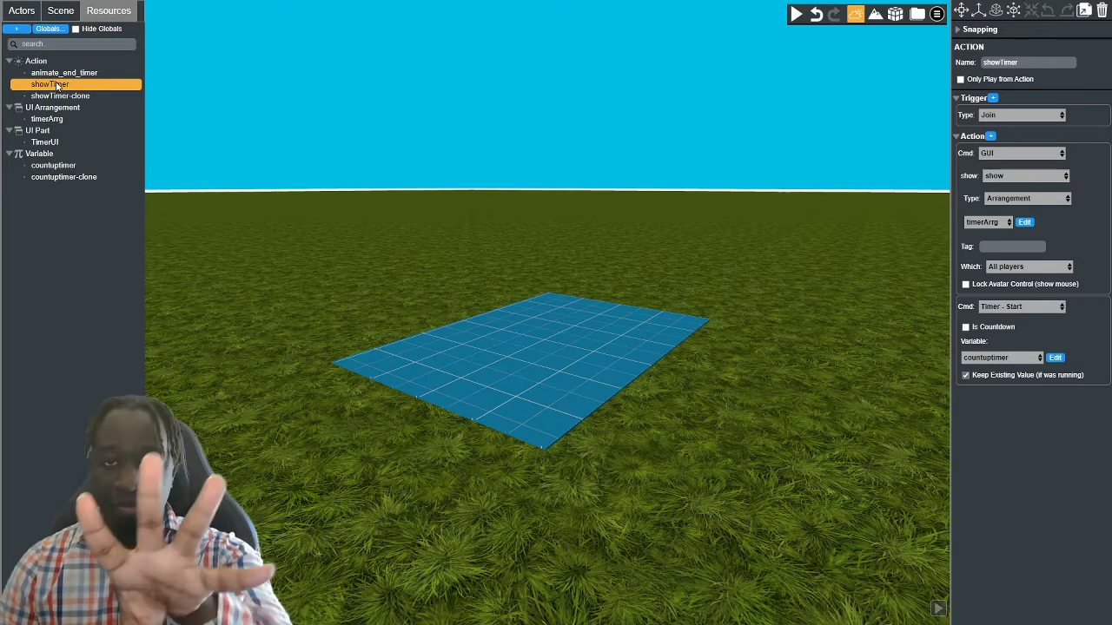
{"action": "left_click", "coordinate": [68, 97]}
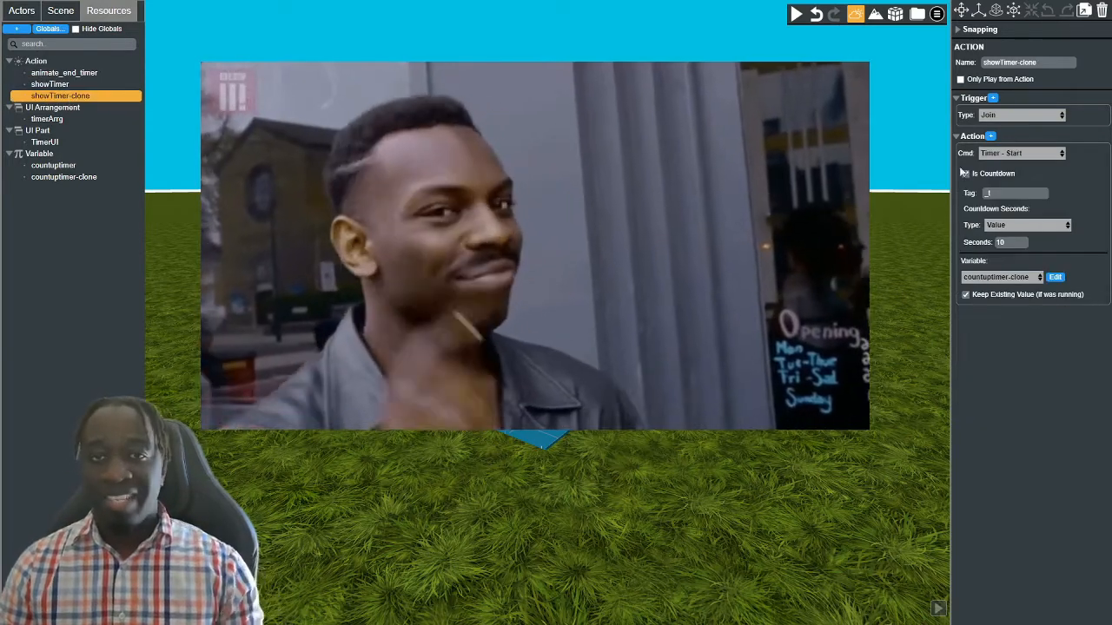
{"action": "left_click", "coordinate": [77, 72]}
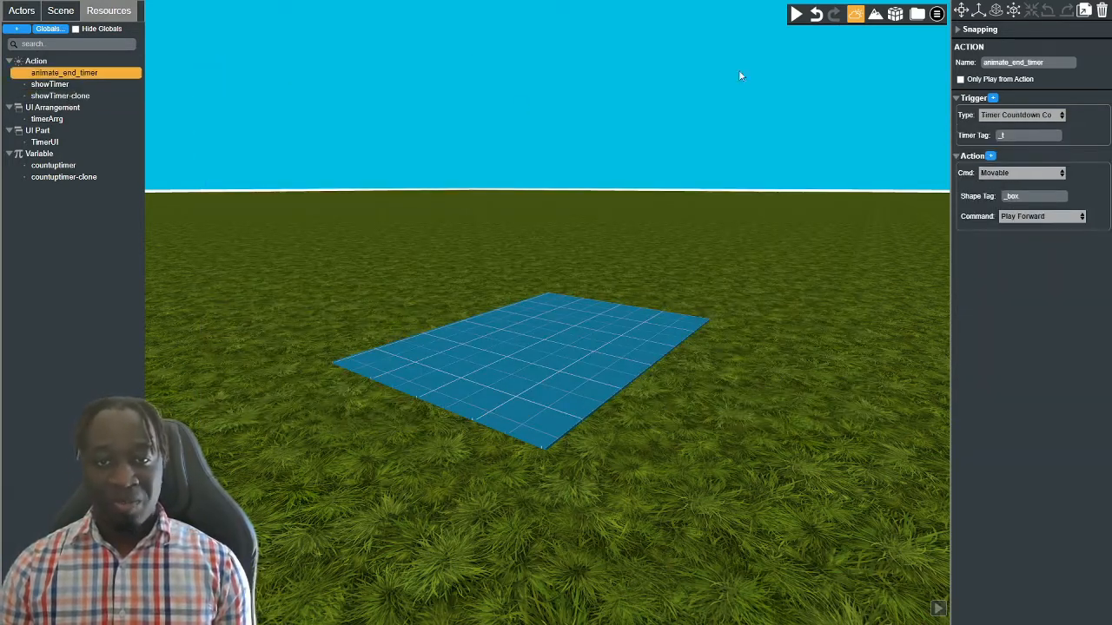
Playtest the scene with the avatar moved off the block, check whether the countdown triggers its animation, and play an avatar emote
{"action": "left_click", "coordinate": [796, 15]}
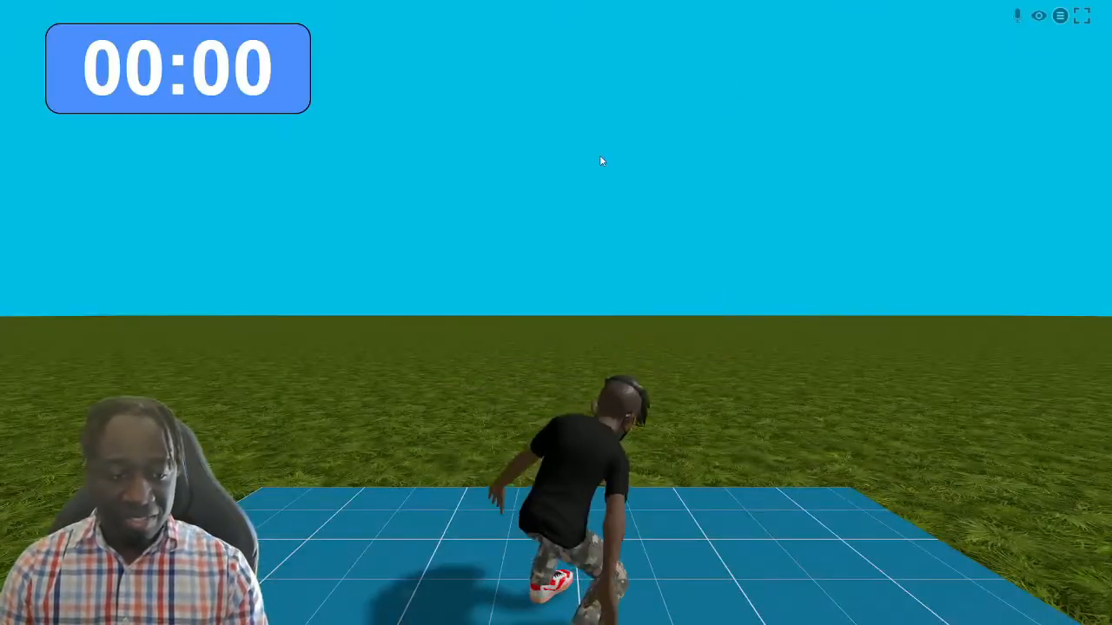
{"action": "left_click", "coordinate": [600, 157]}
{"action": "key", "text": "s"}
{"action": "key", "text": "d"}
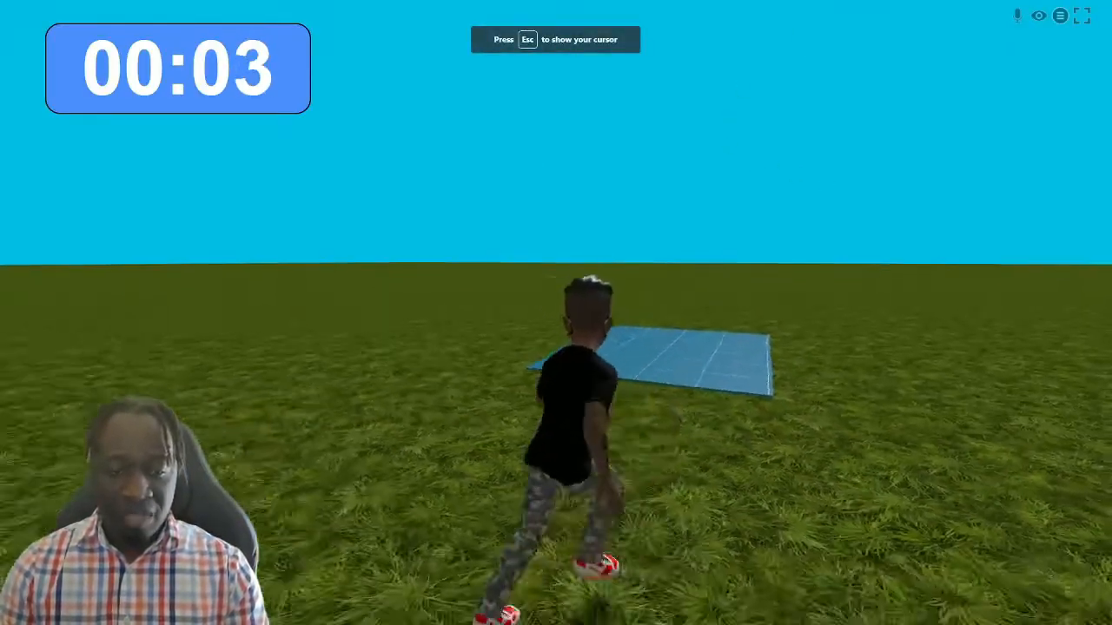
{"action": "key", "text": "a"}
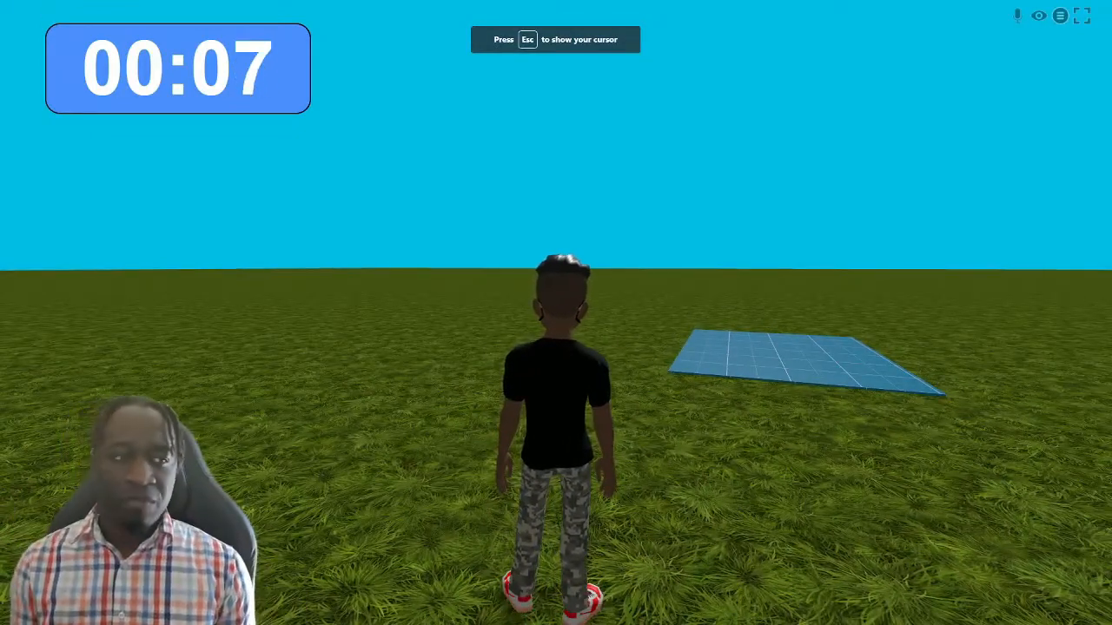
{"action": "key", "text": "1"}
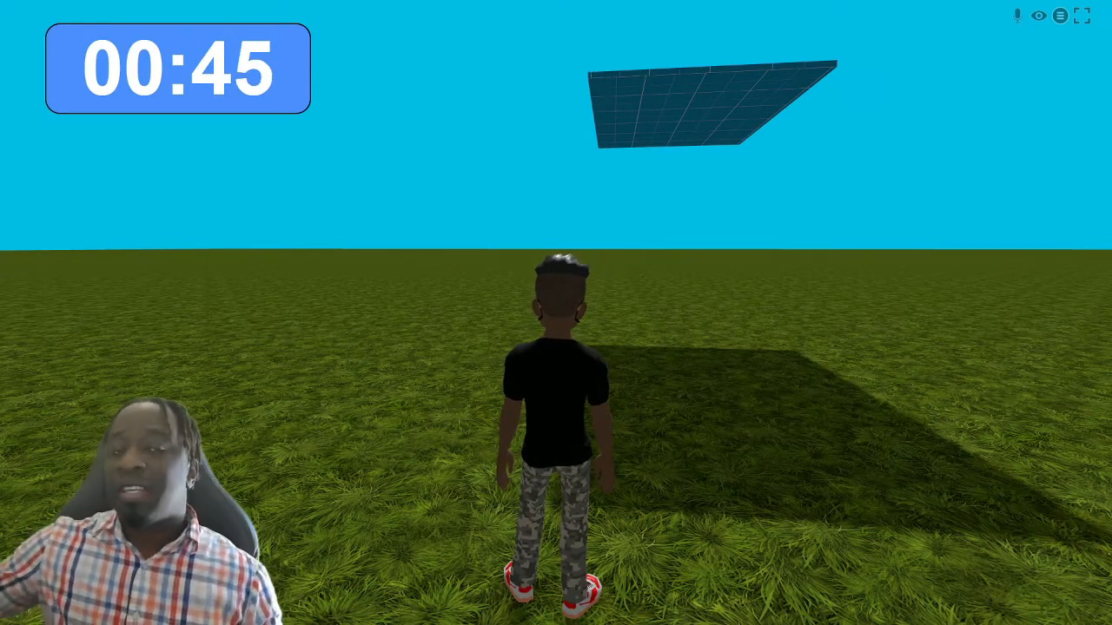
{"action": "key", "text": "1"}
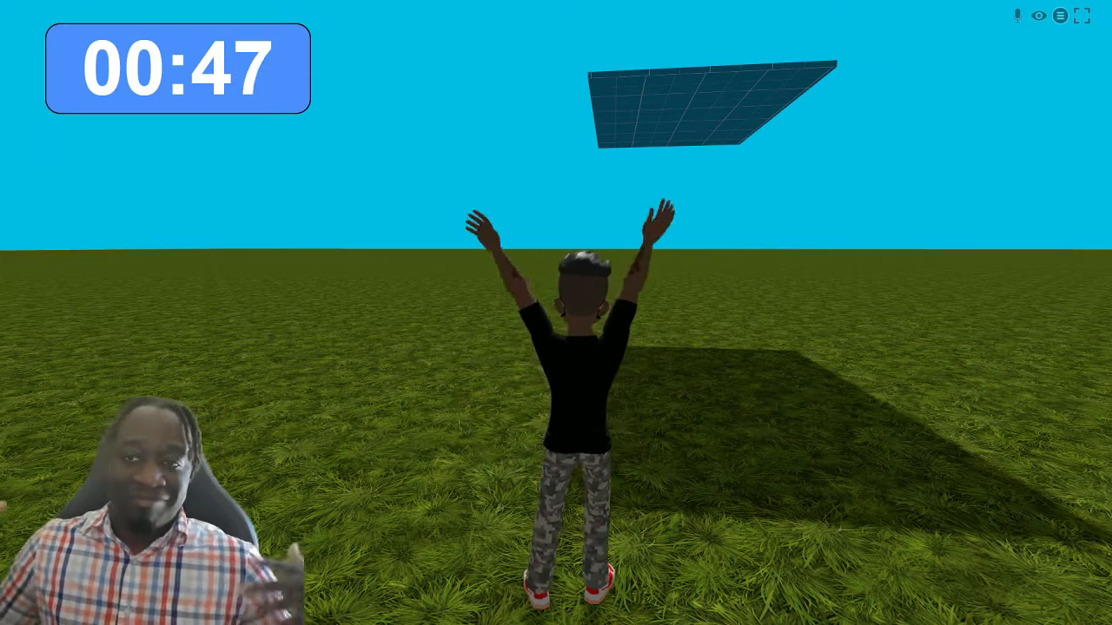